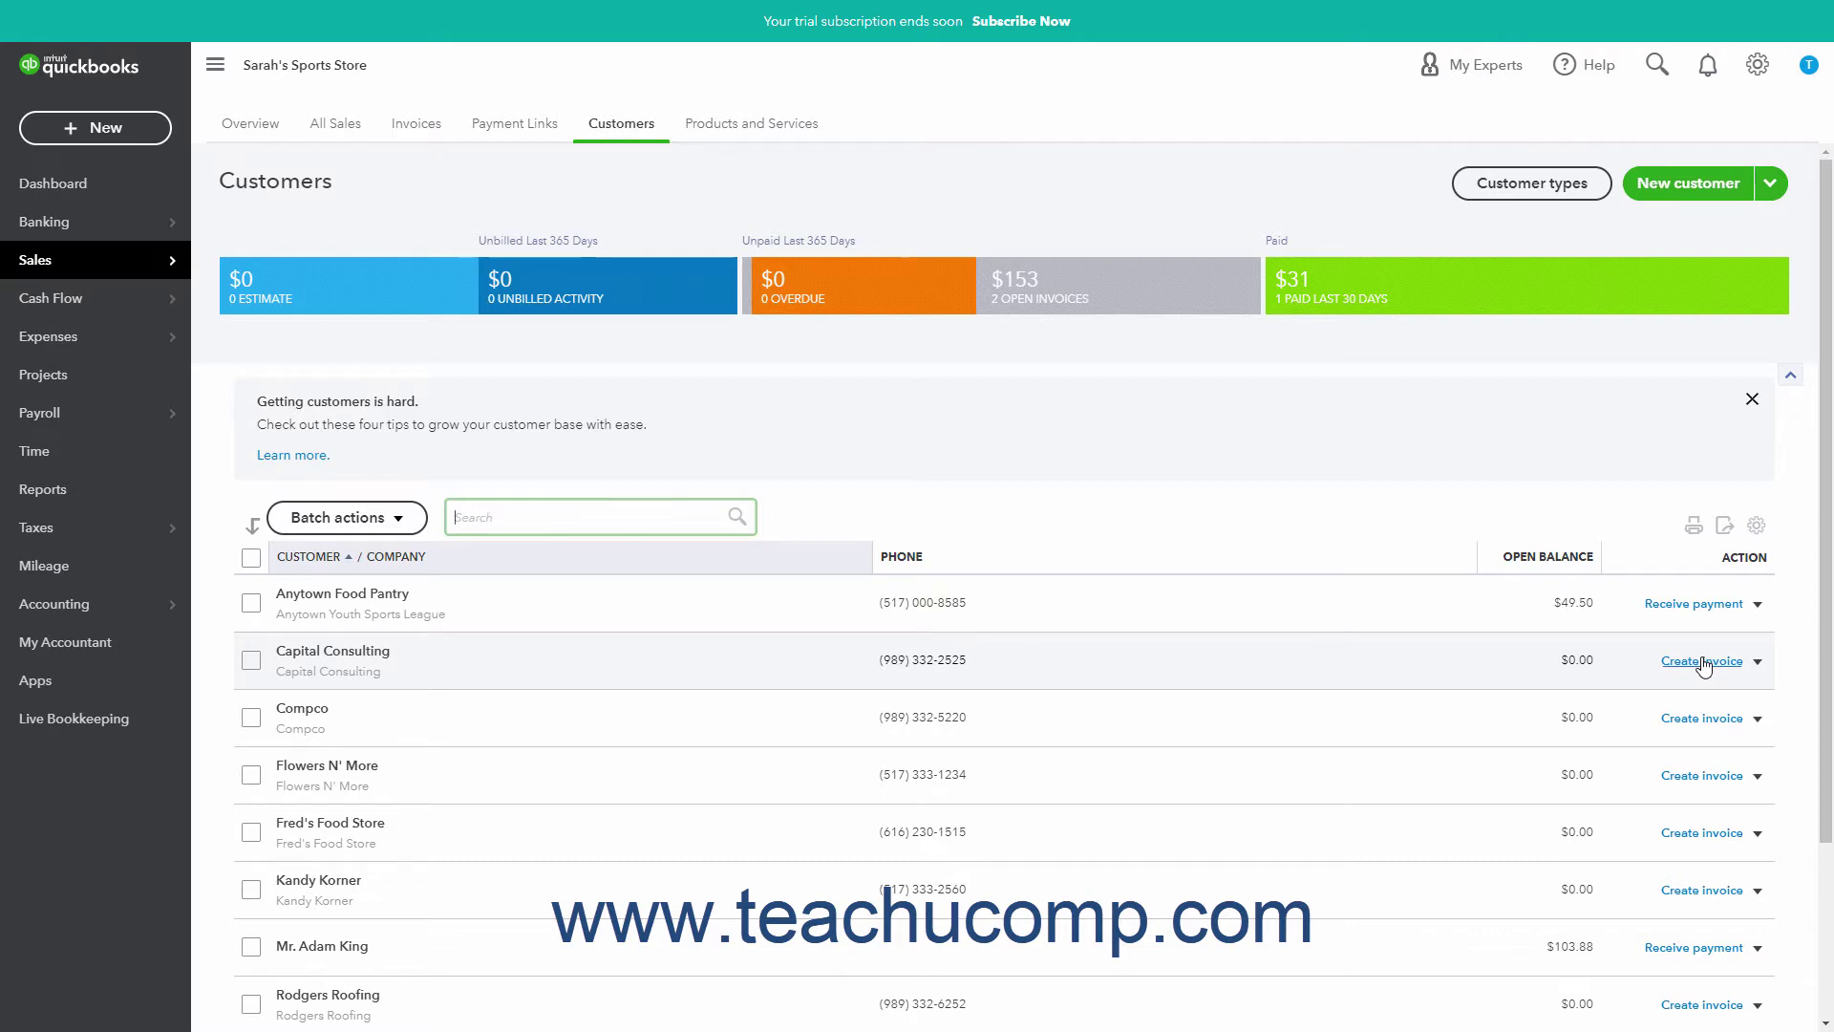
# Create new invoice #1004 from the Customers section of the + New menu.
pyautogui.click(160, 127)
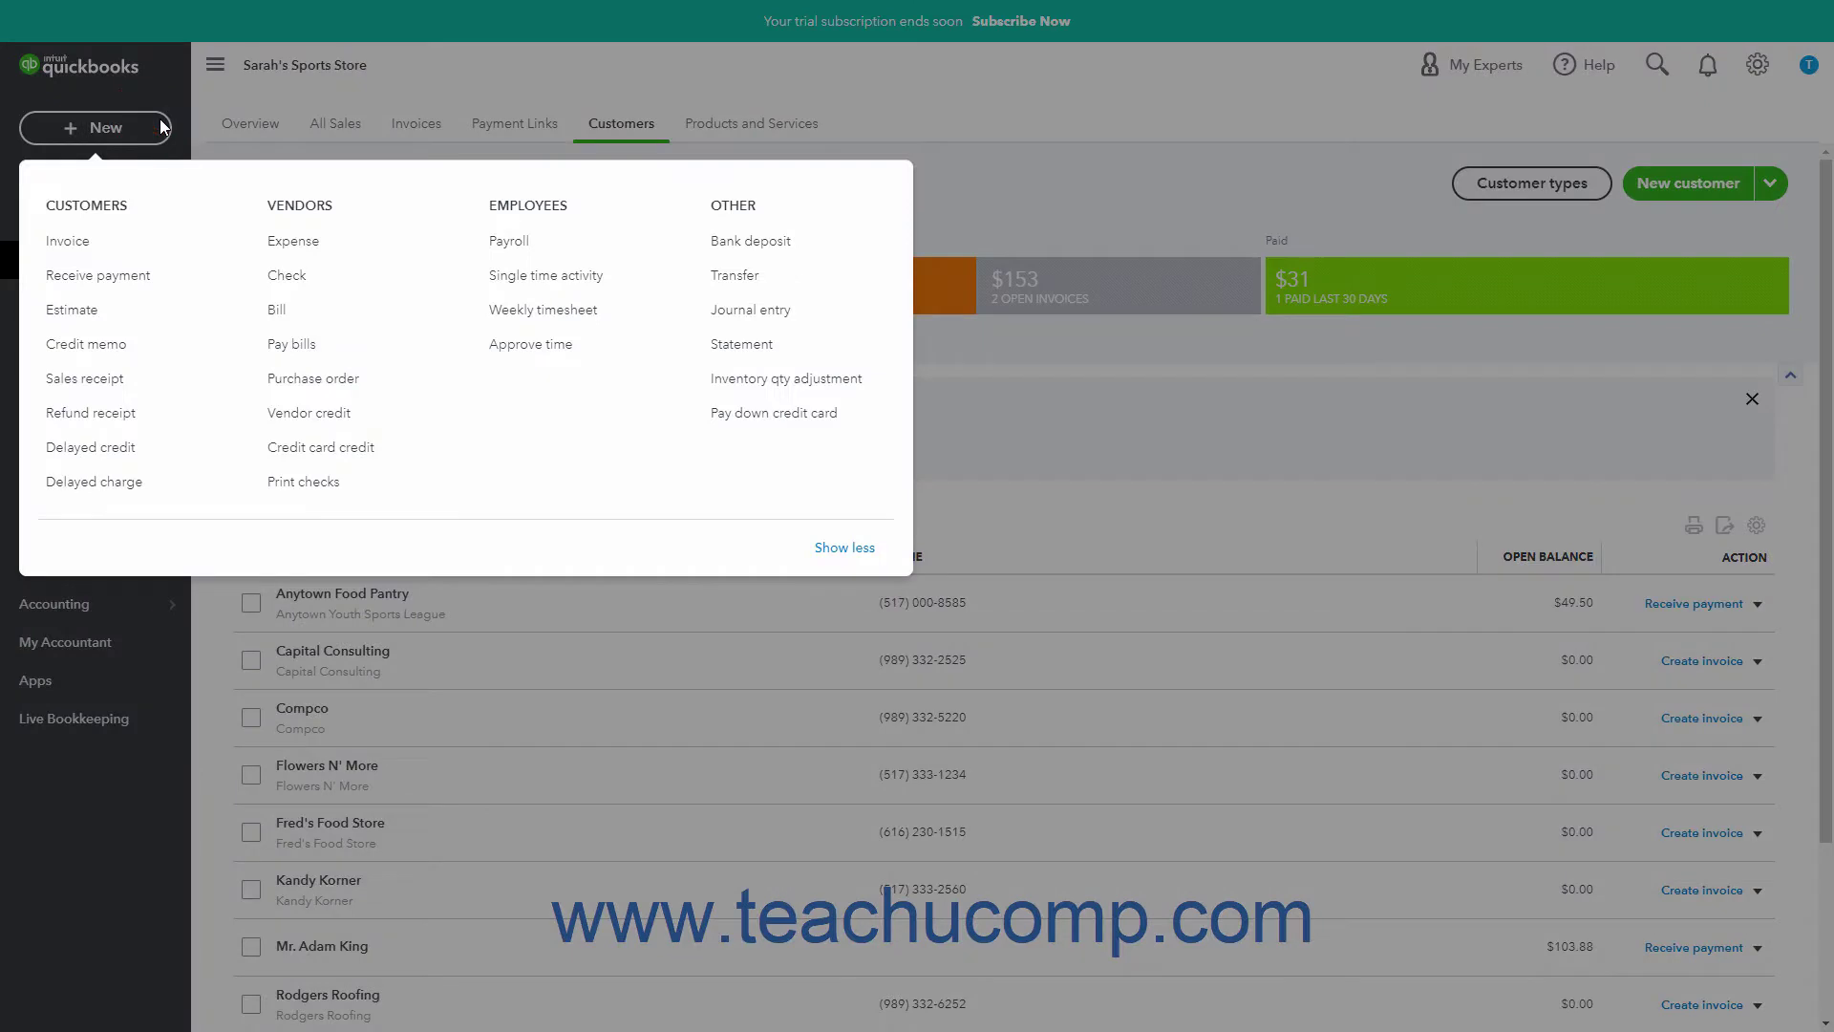
pyautogui.click(96, 240)
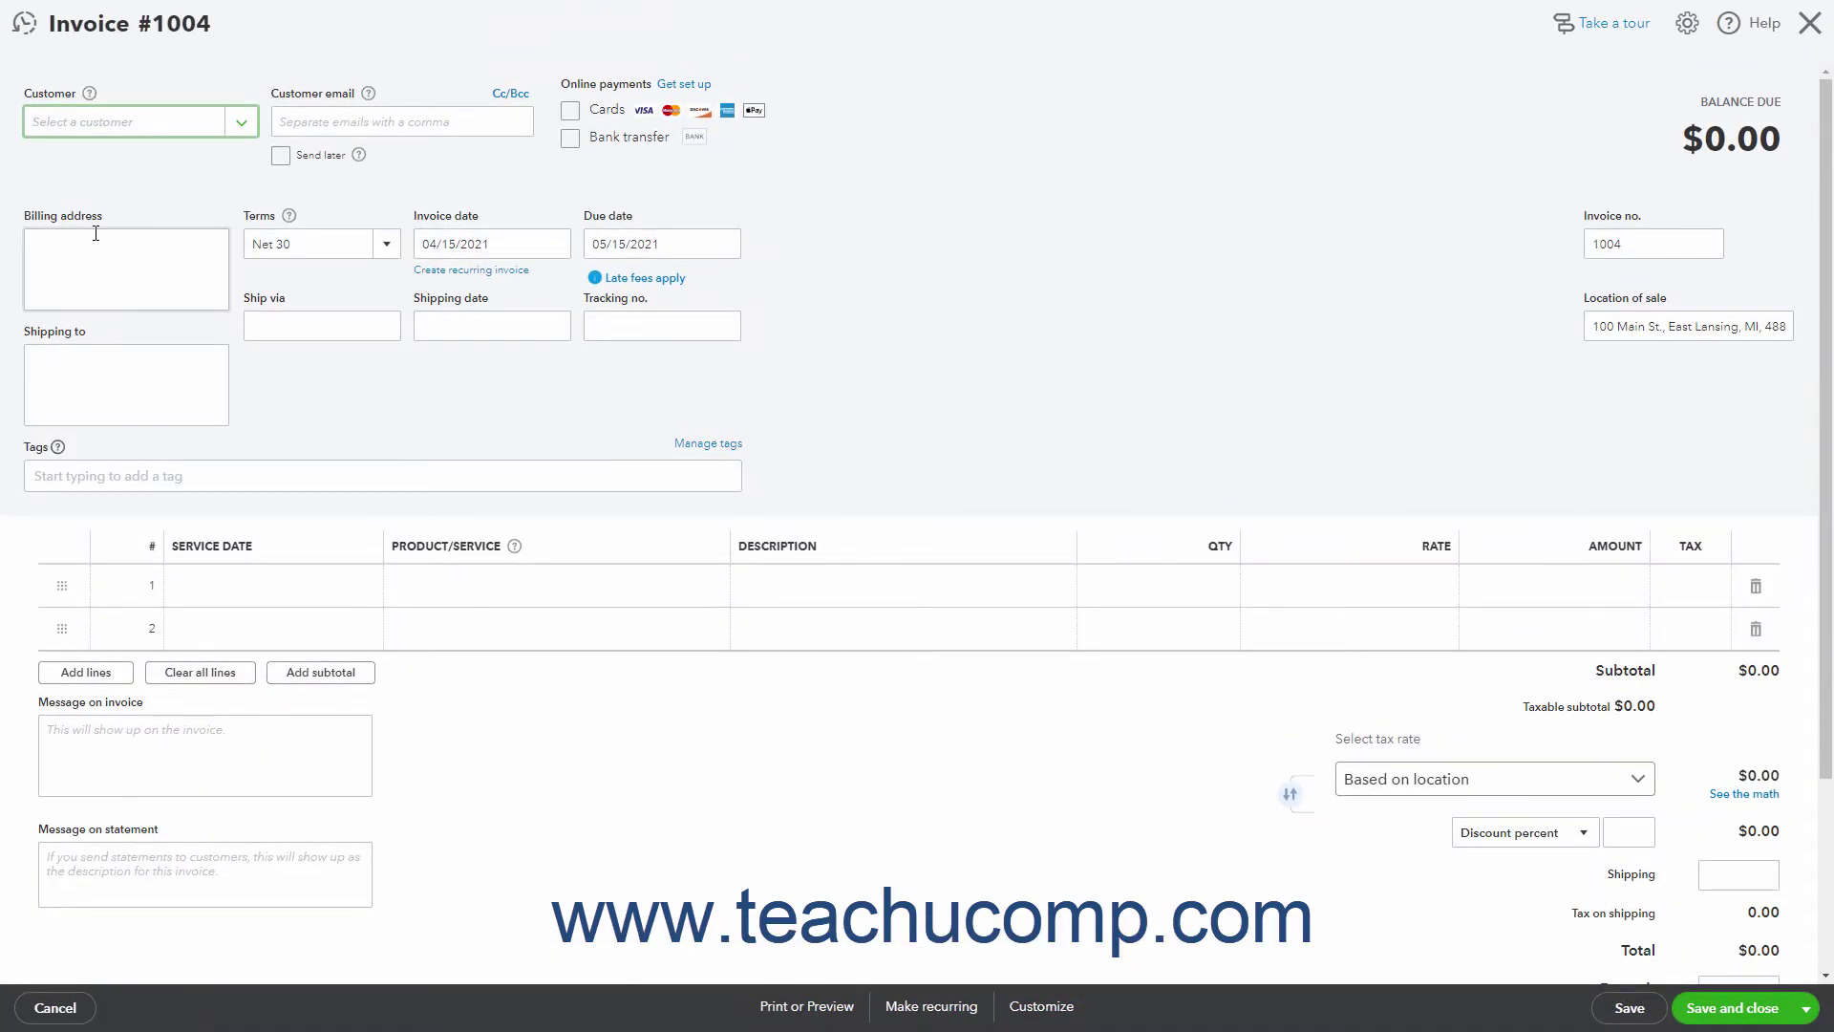
# Choose Capital Consulting as the customer so its address, Net 30 terms and dates 04/15–05/15/2021 fill in.
pyautogui.click(236, 123)
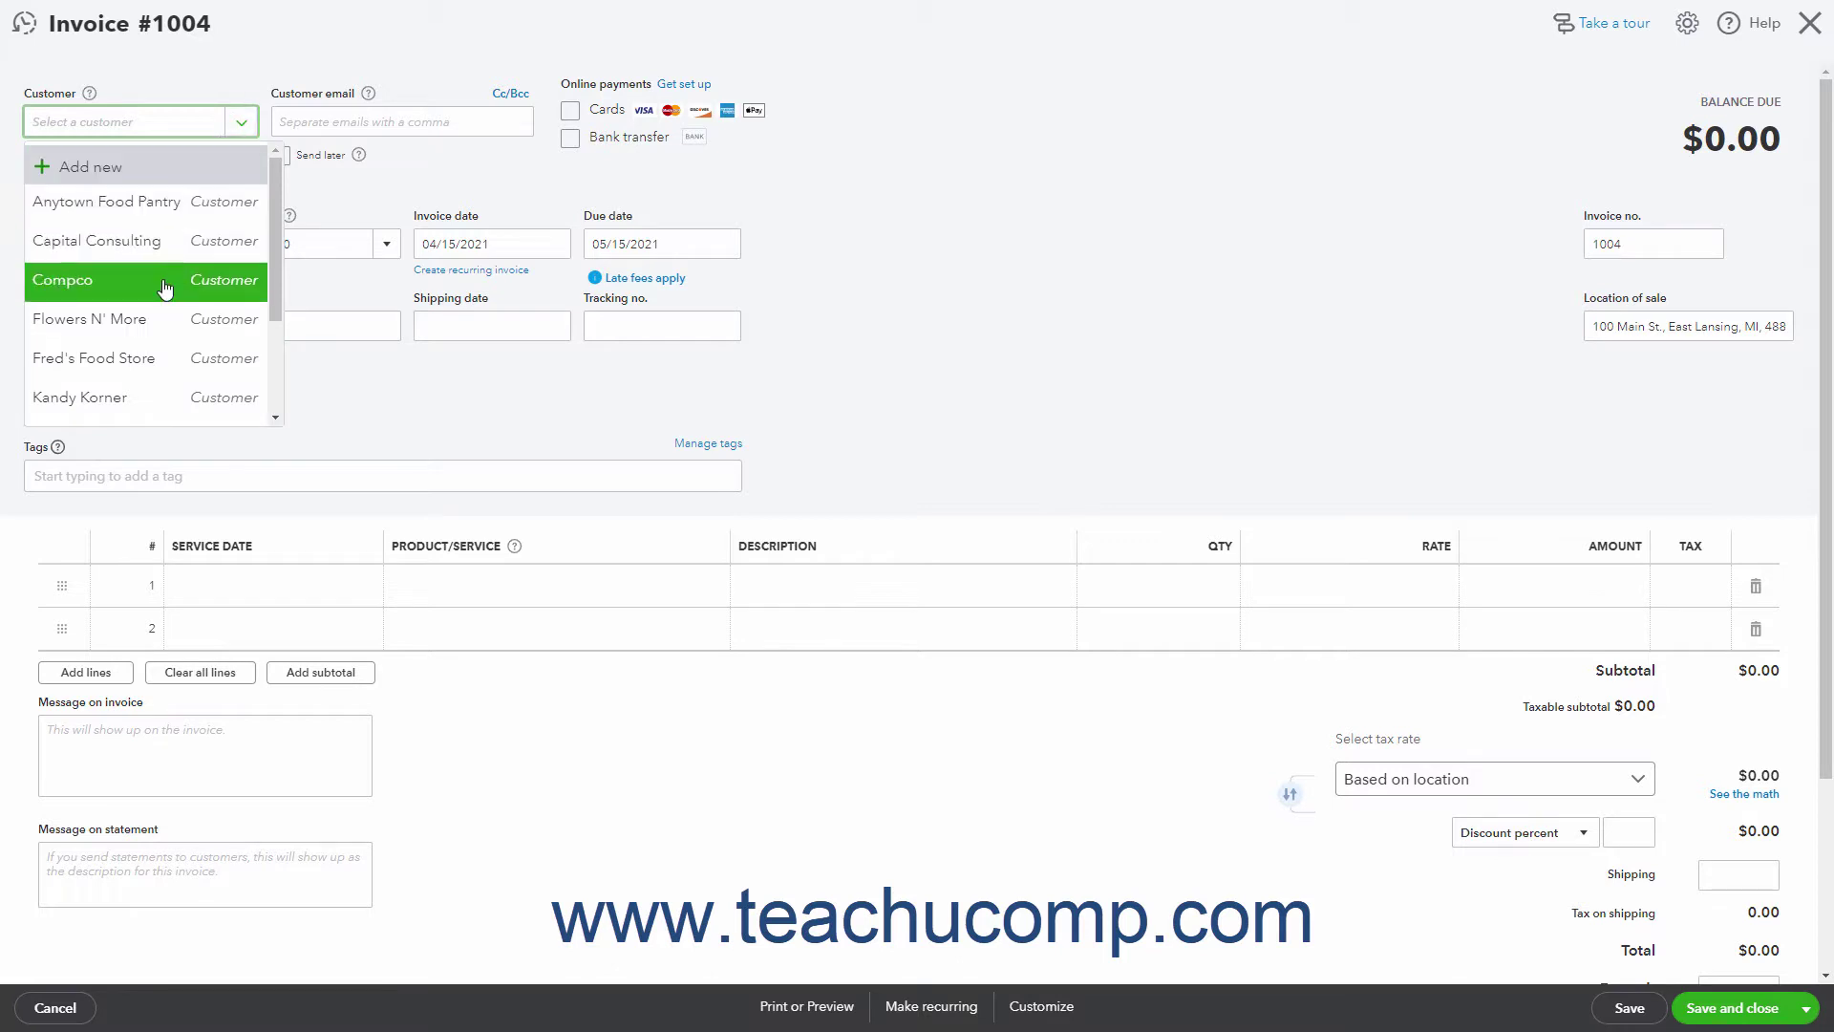
pyautogui.click(164, 241)
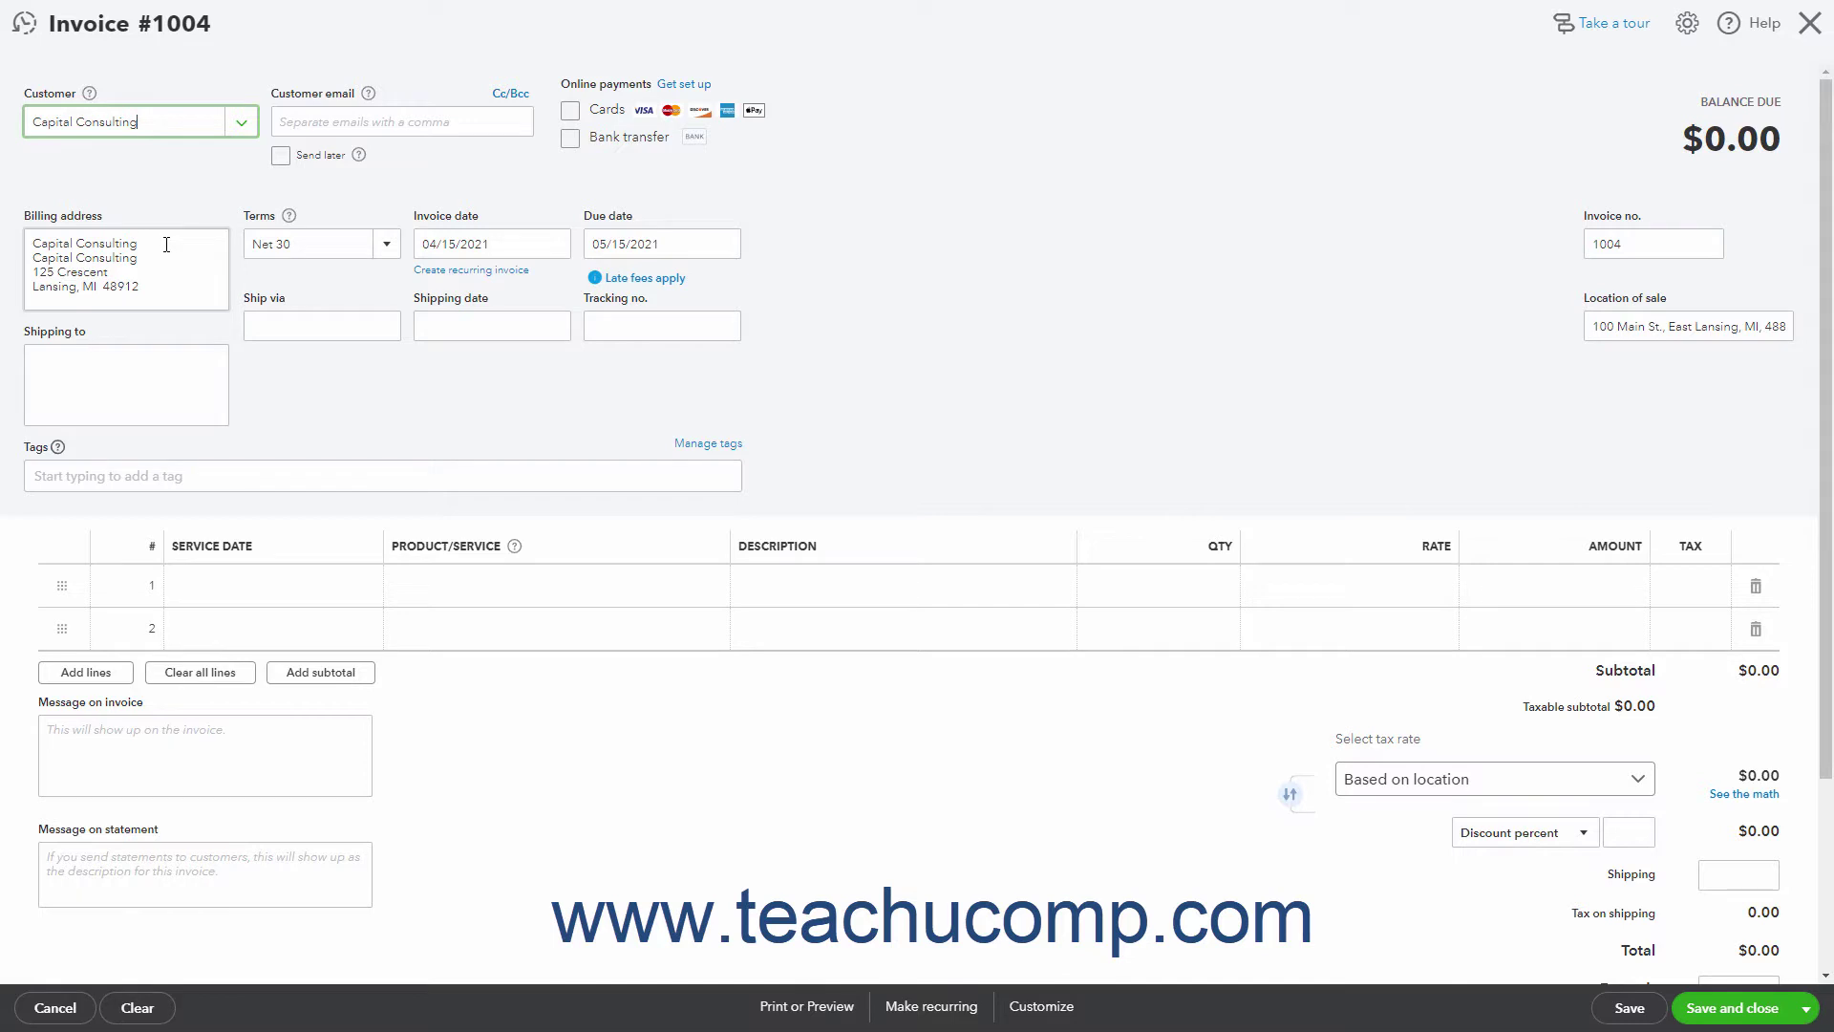
pyautogui.click(240, 123)
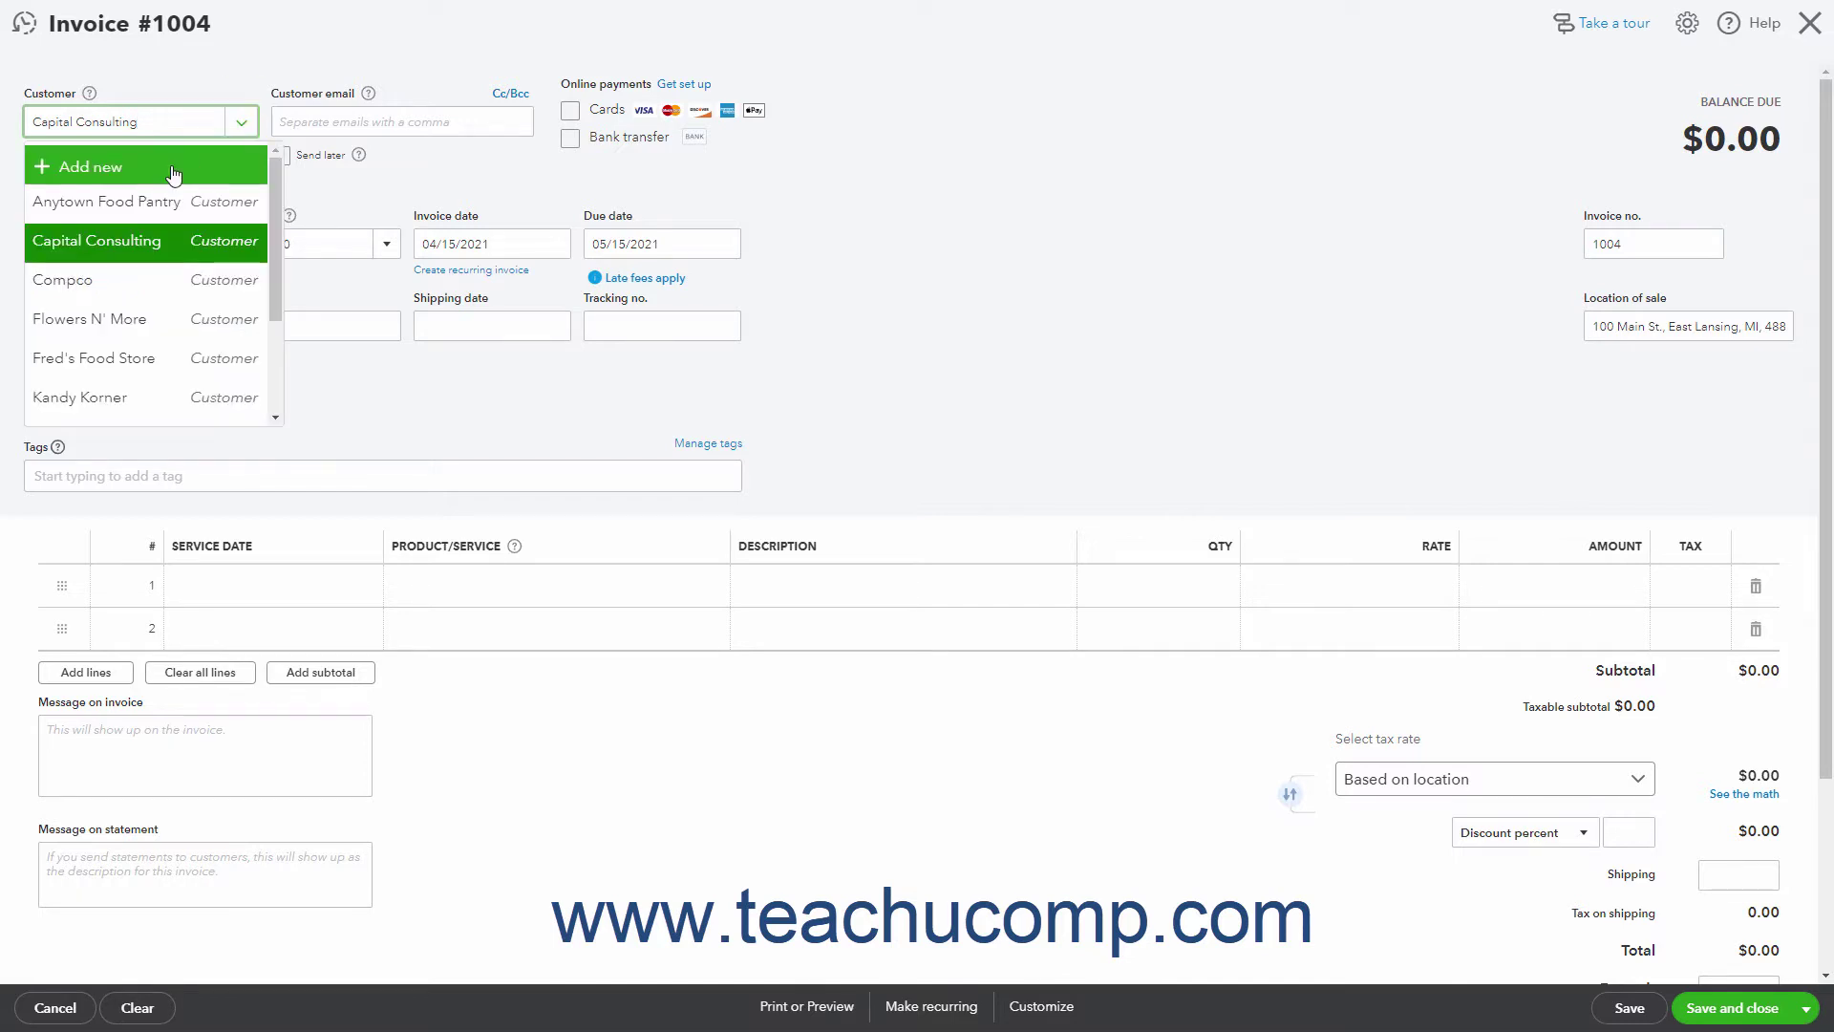
pyautogui.click(252, 115)
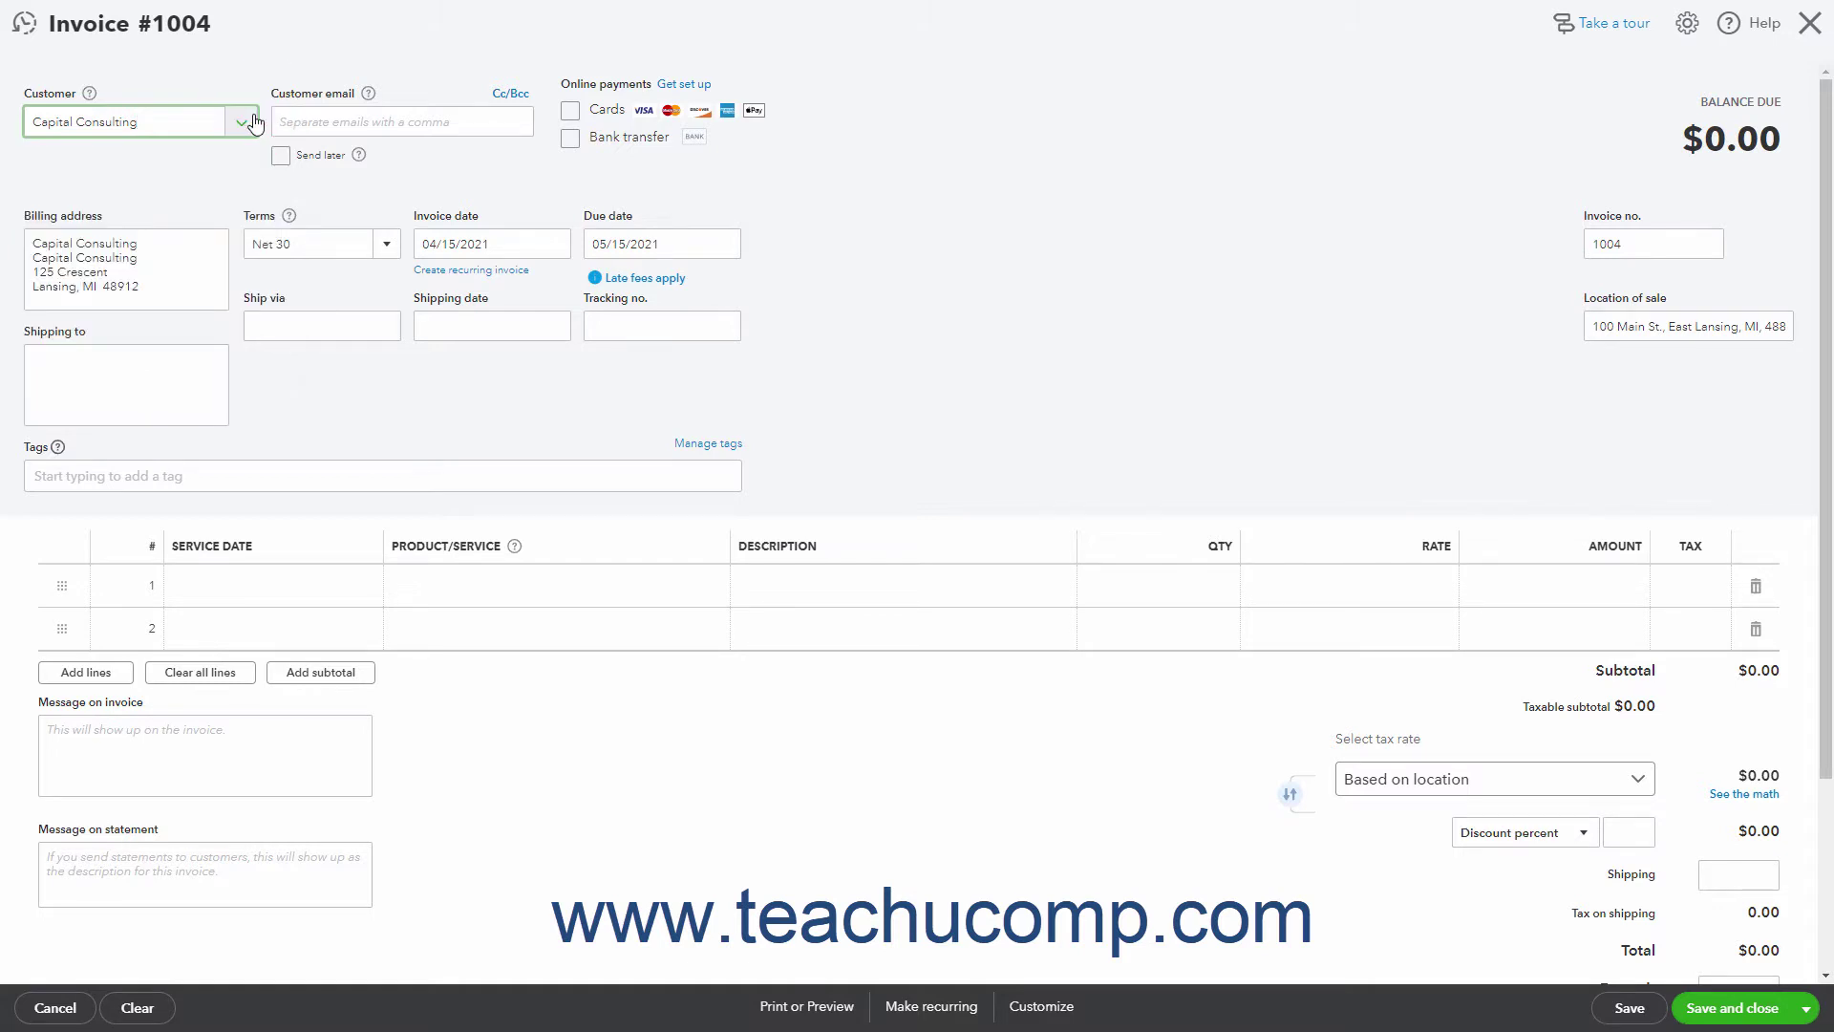
pyautogui.click(322, 120)
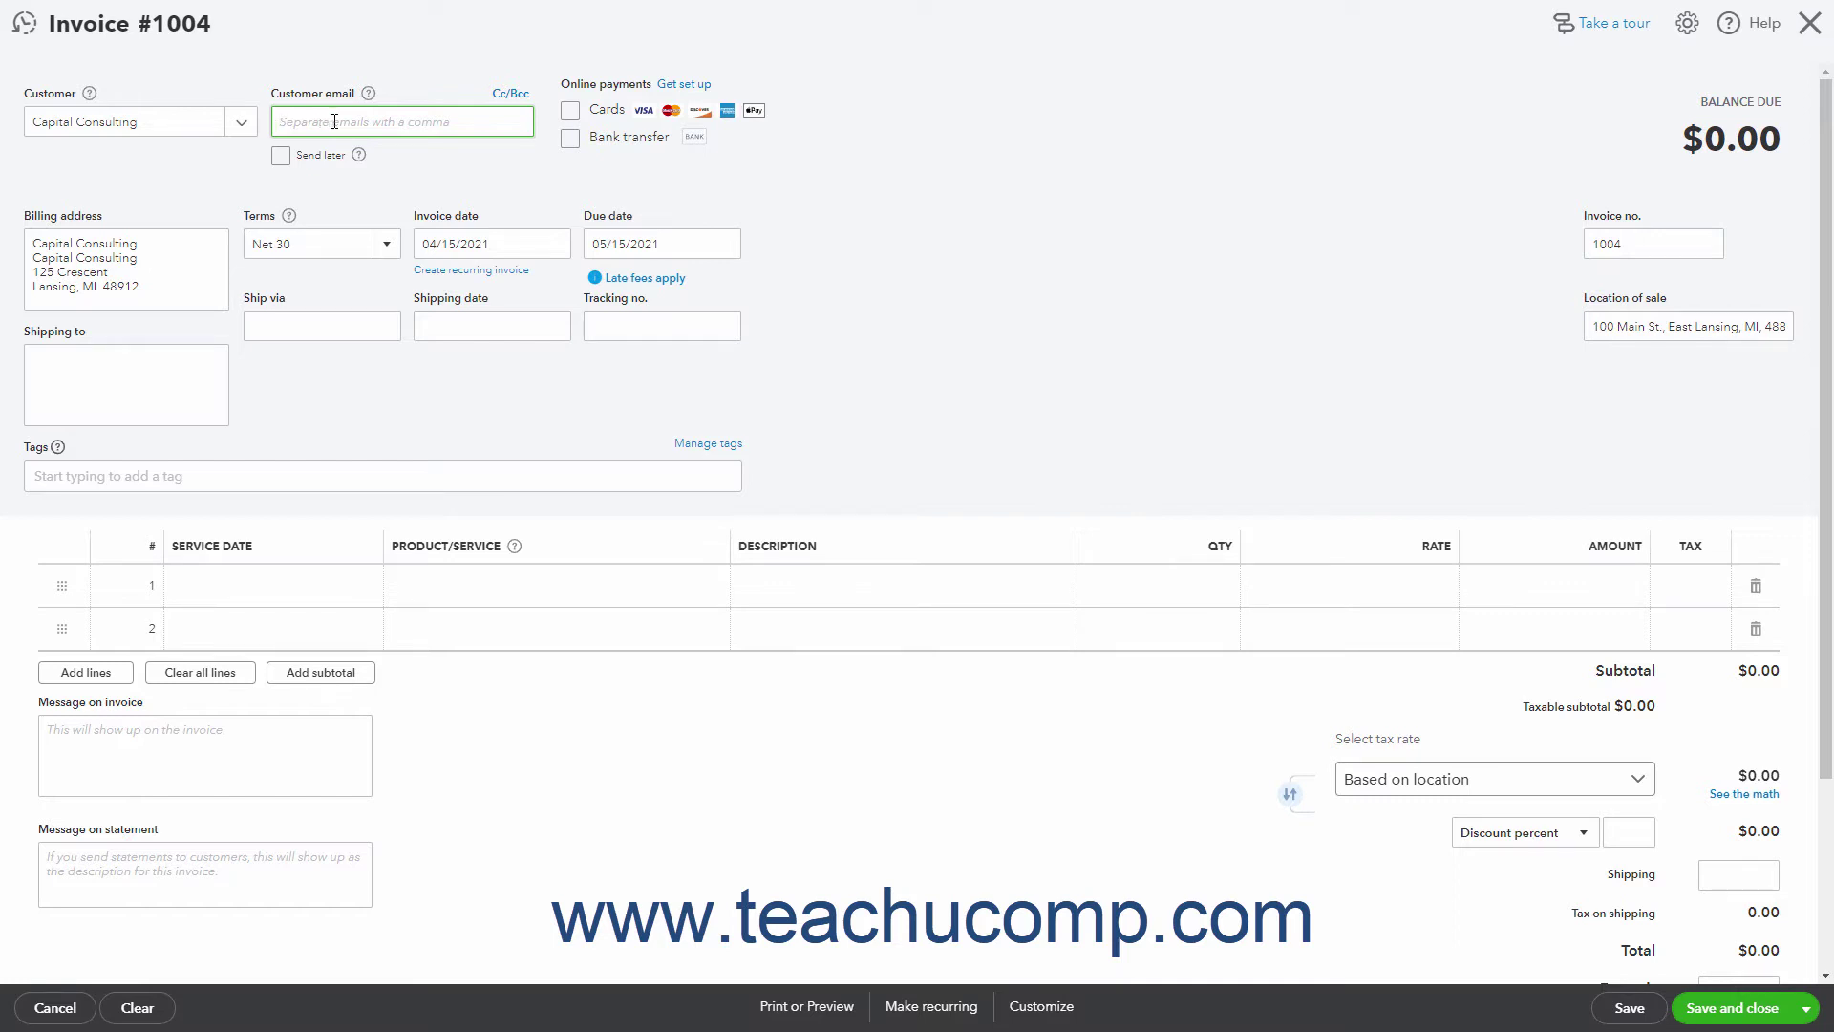
pyautogui.click(509, 95)
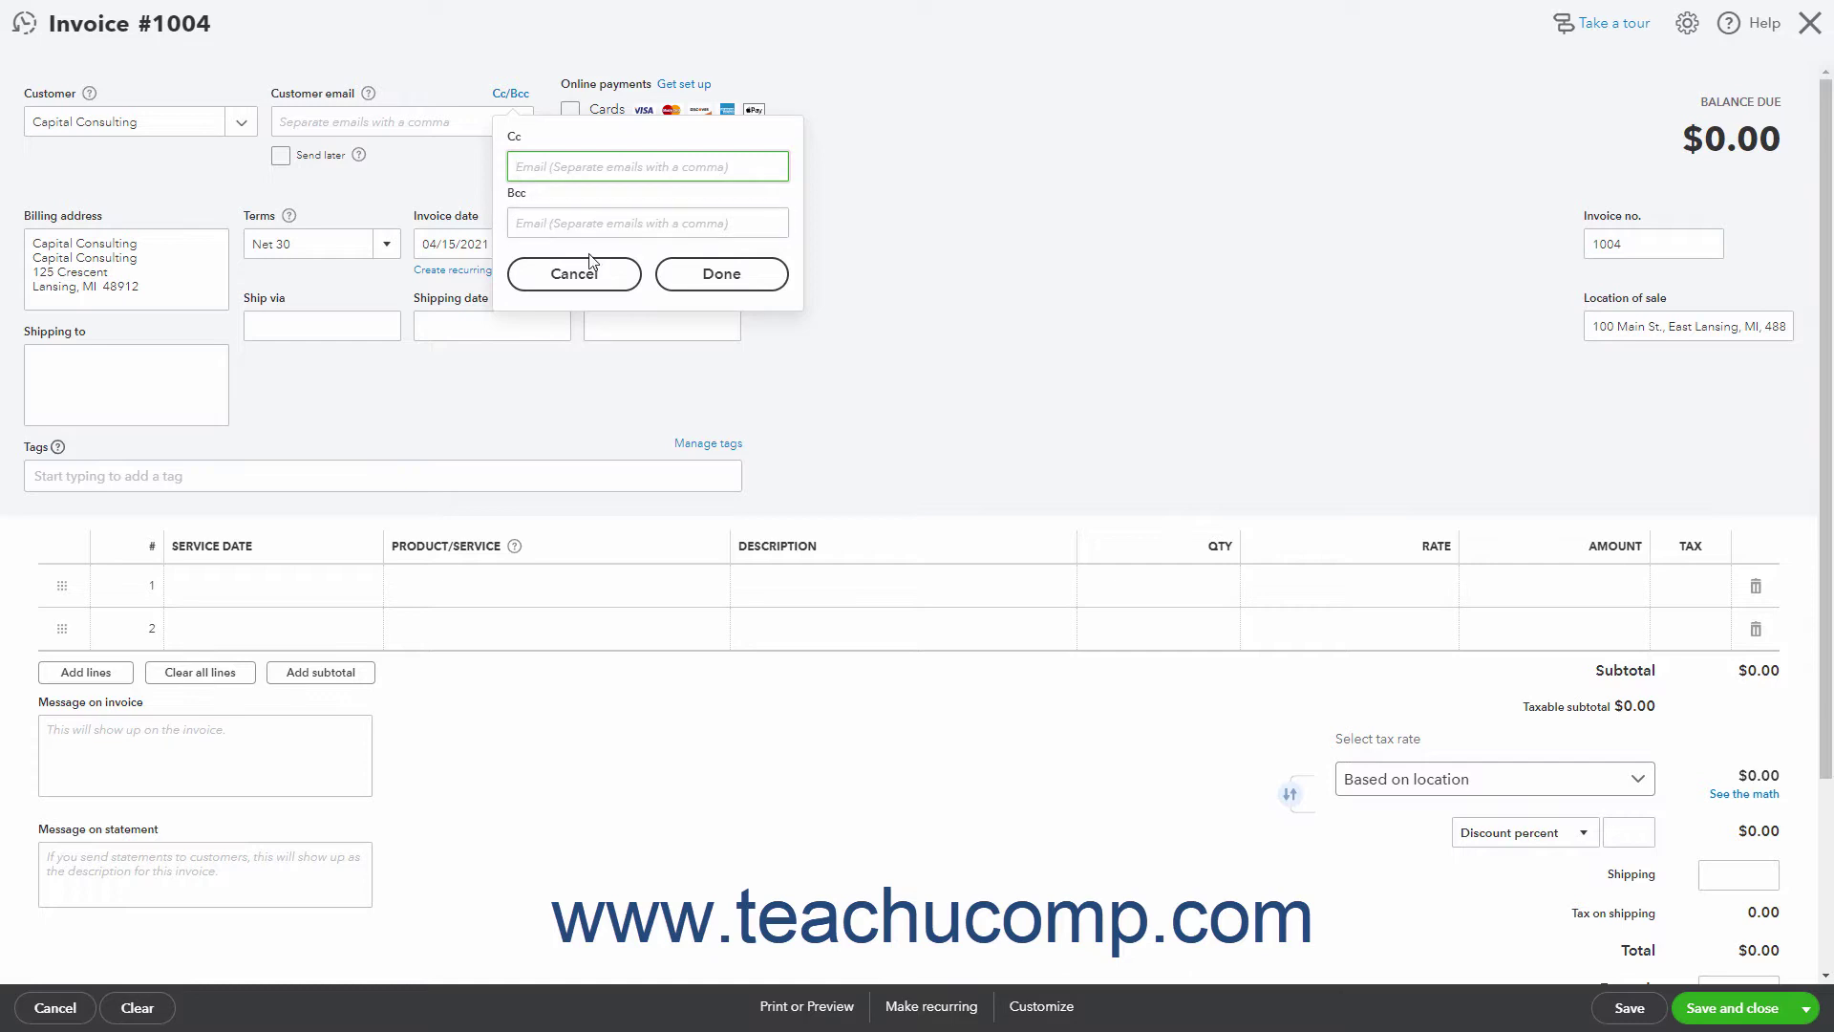
pyautogui.click(612, 282)
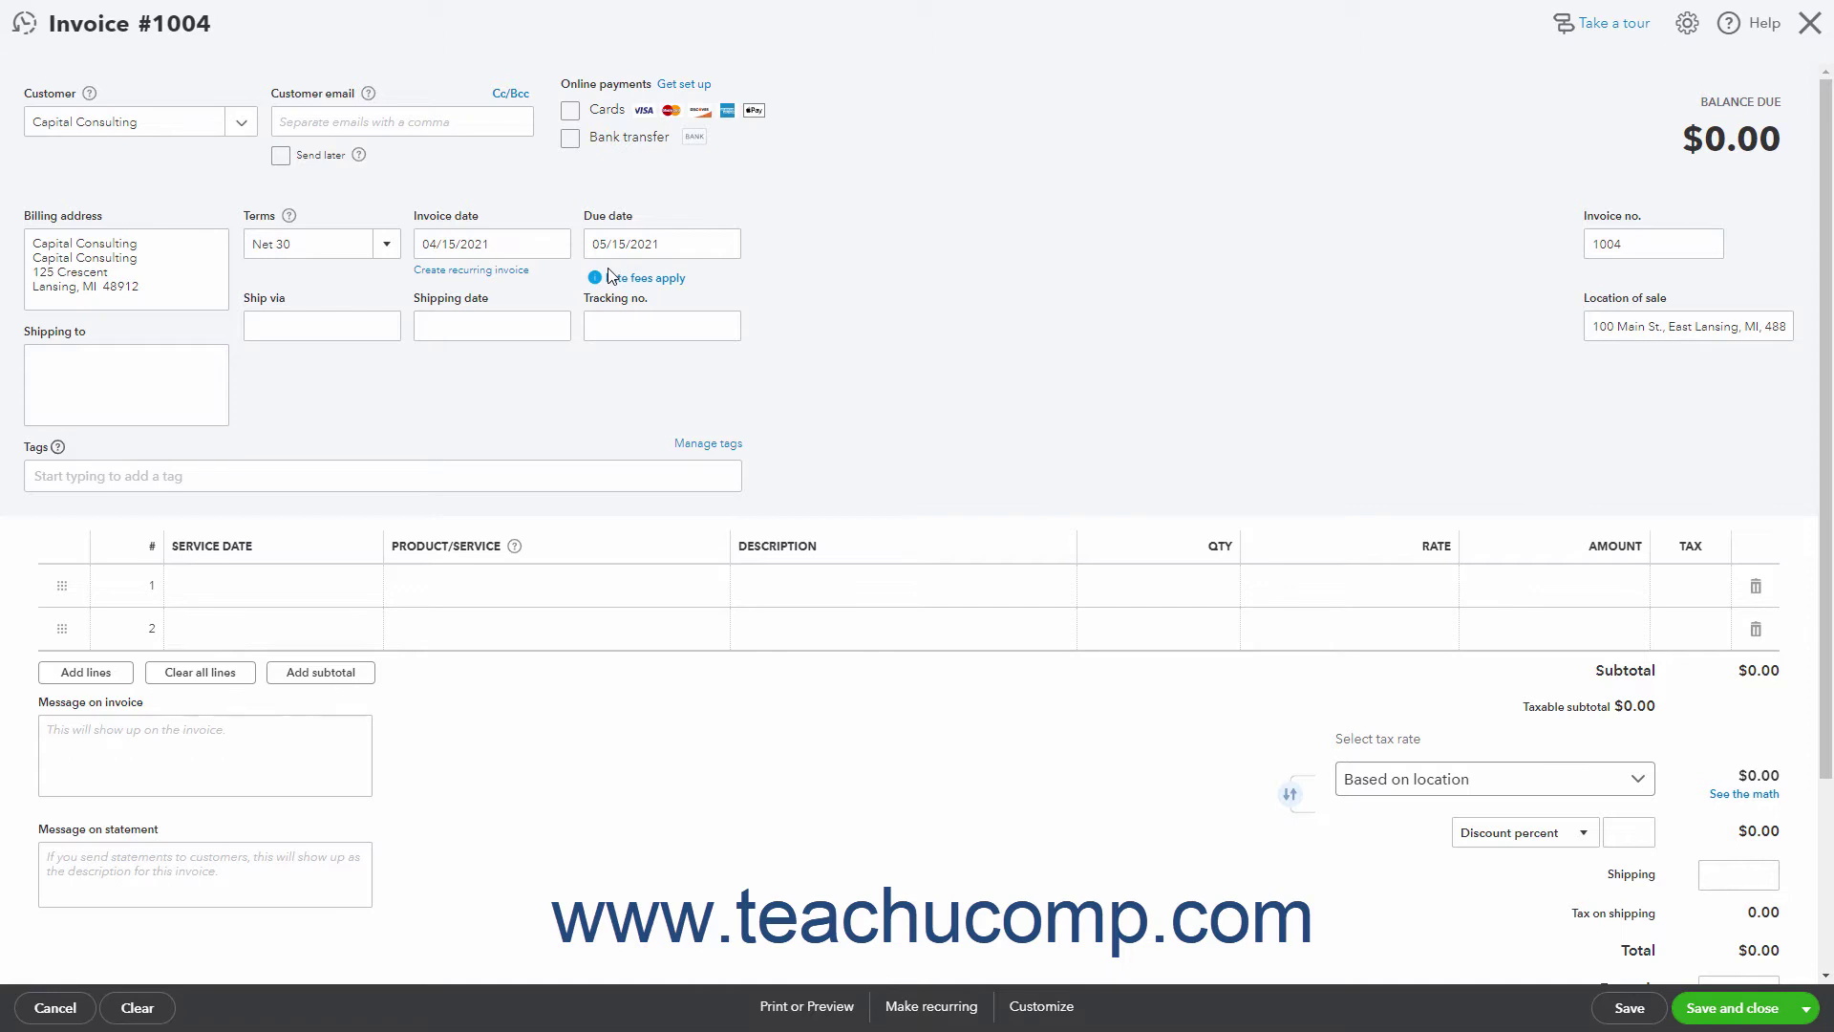
pyautogui.click(280, 159)
pyautogui.click(210, 263)
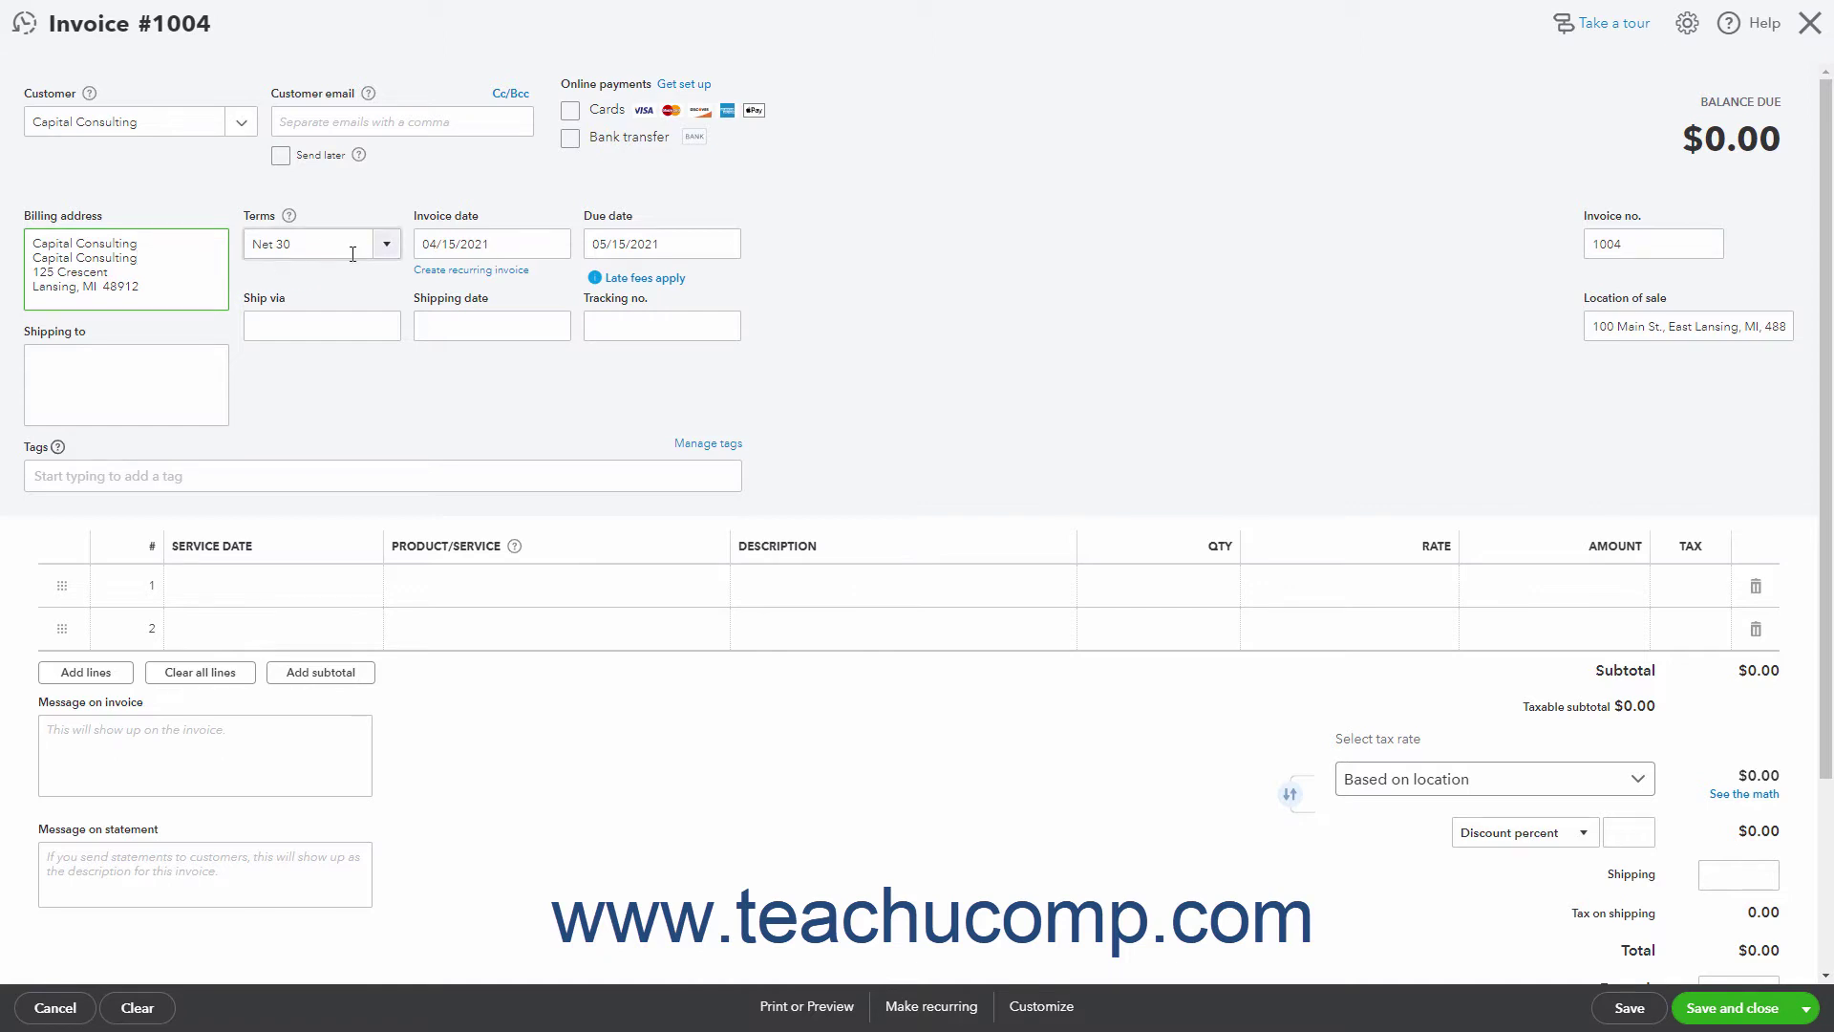
pyautogui.click(386, 245)
pyautogui.click(386, 251)
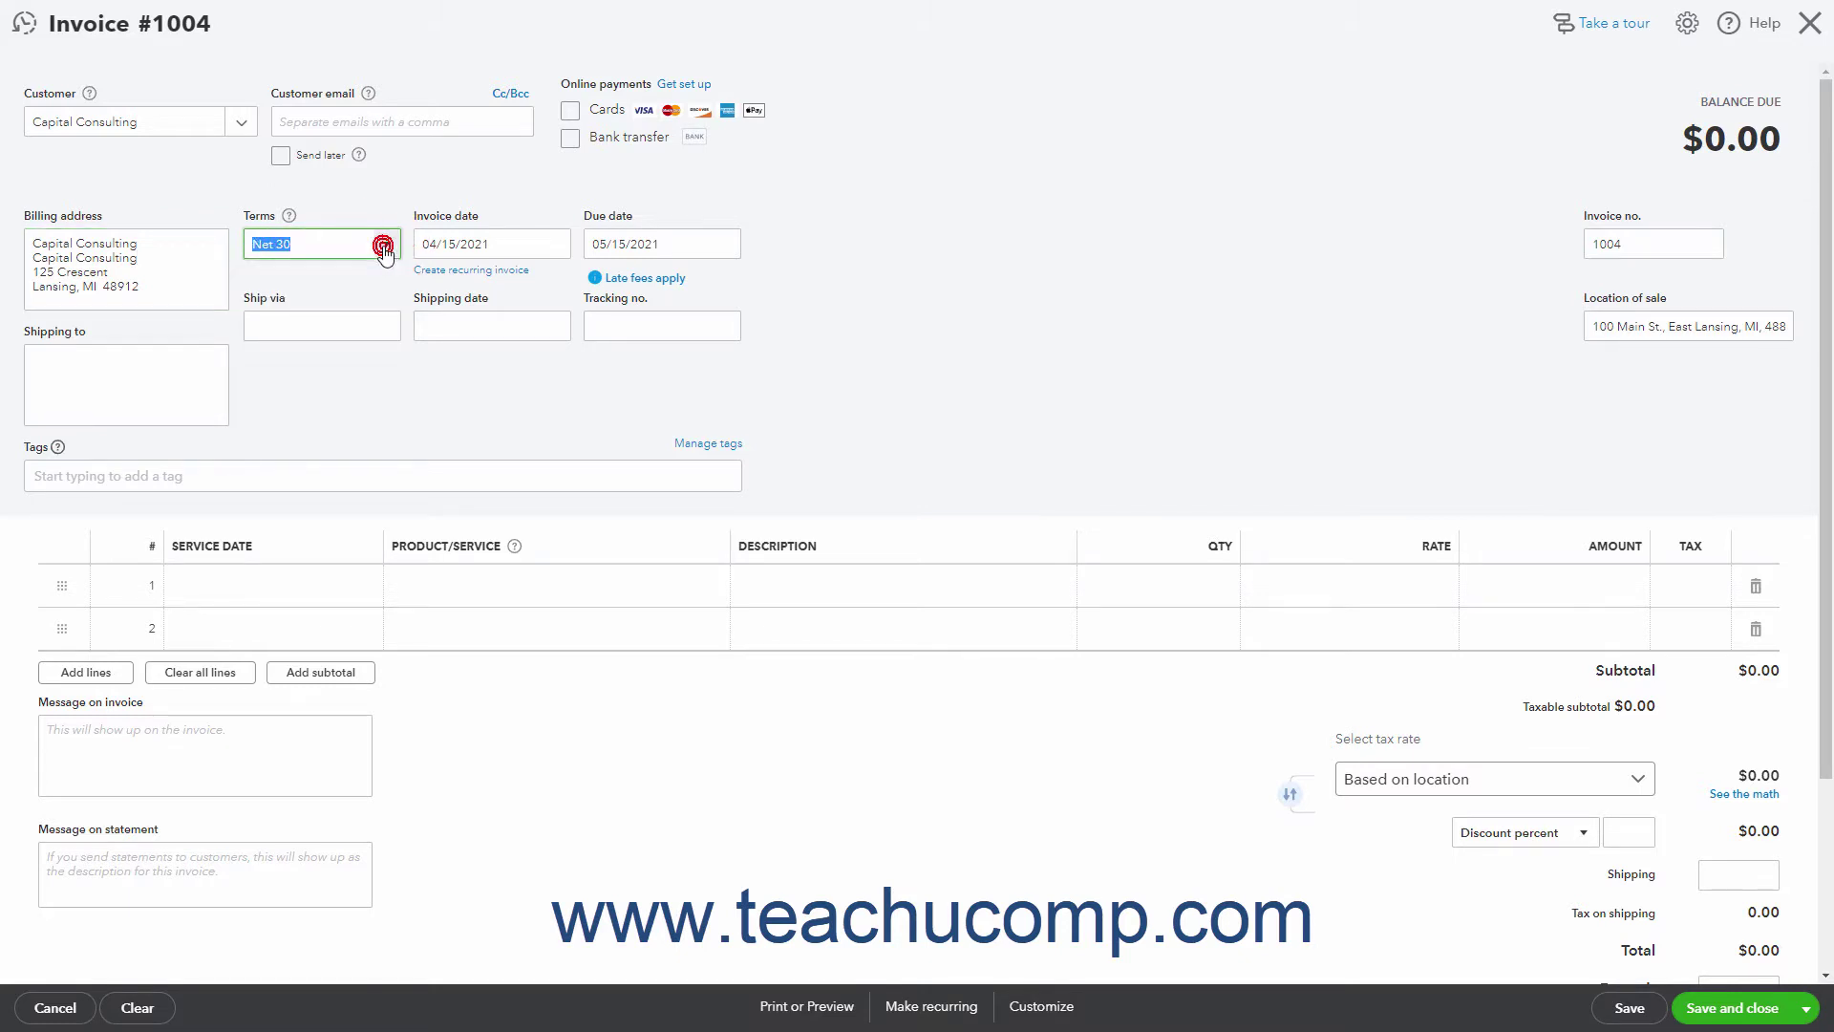
pyautogui.click(553, 244)
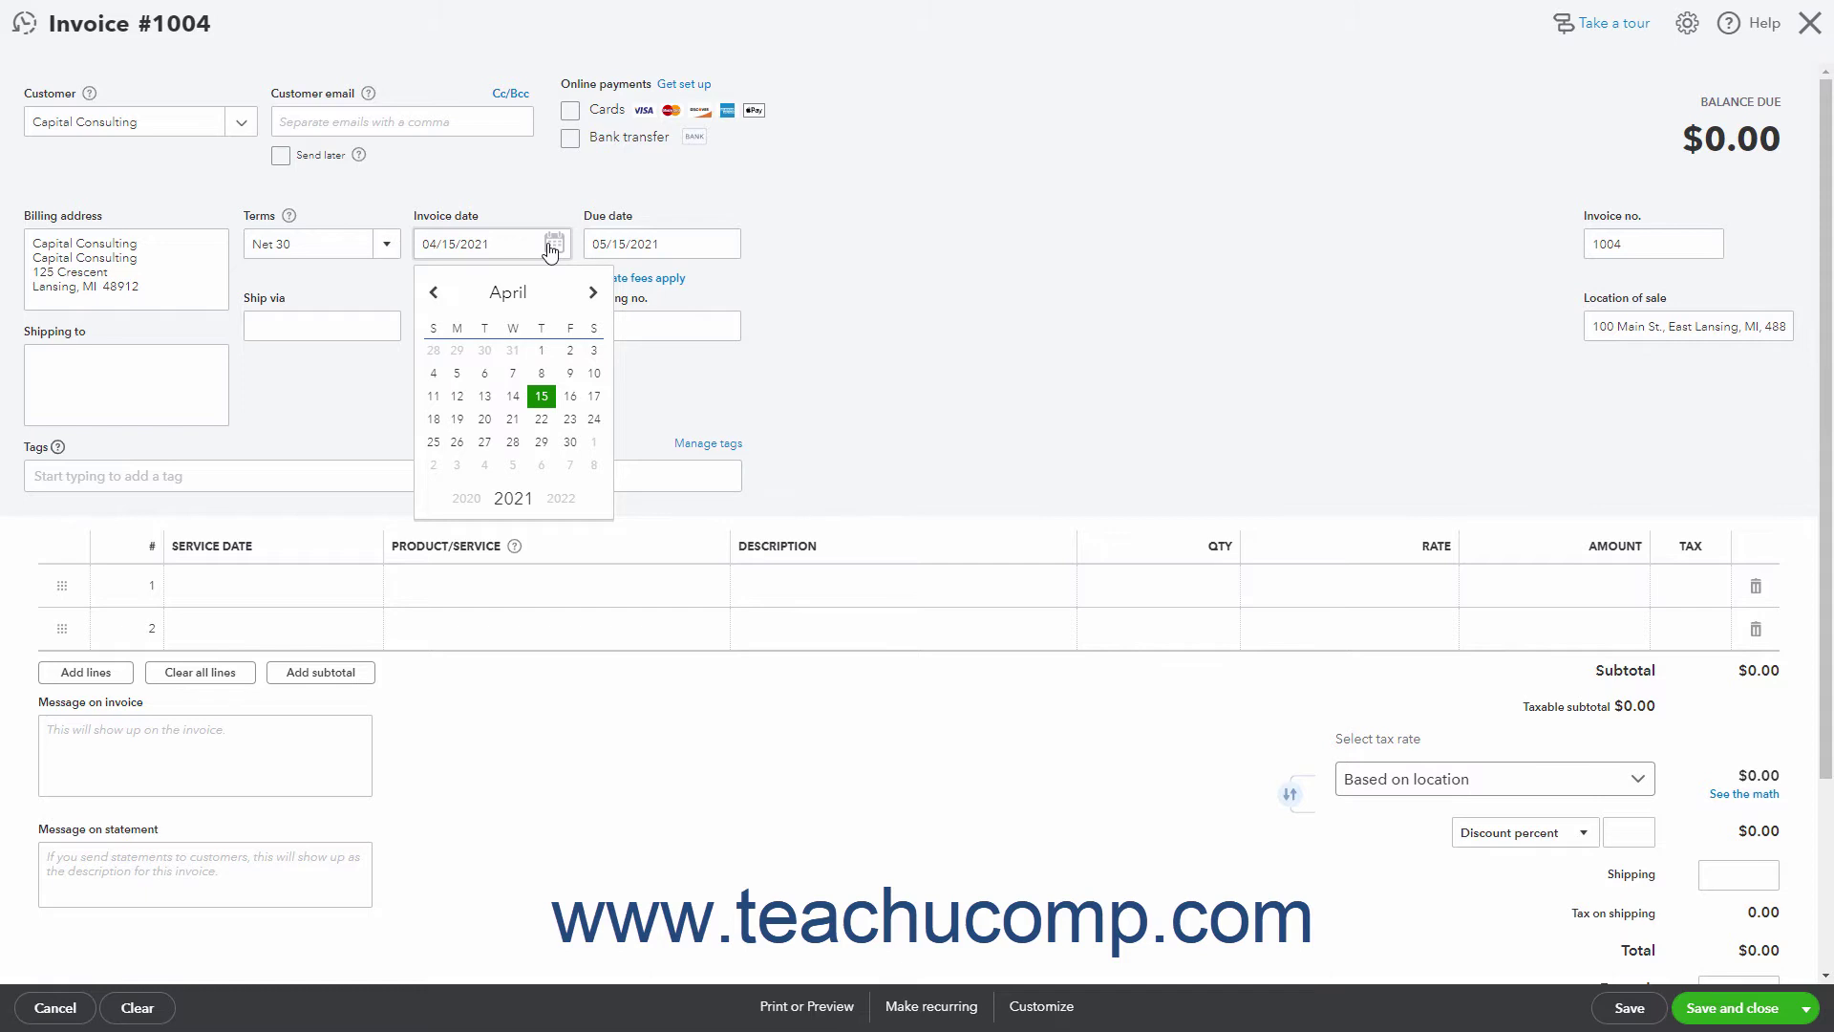
pyautogui.click(553, 246)
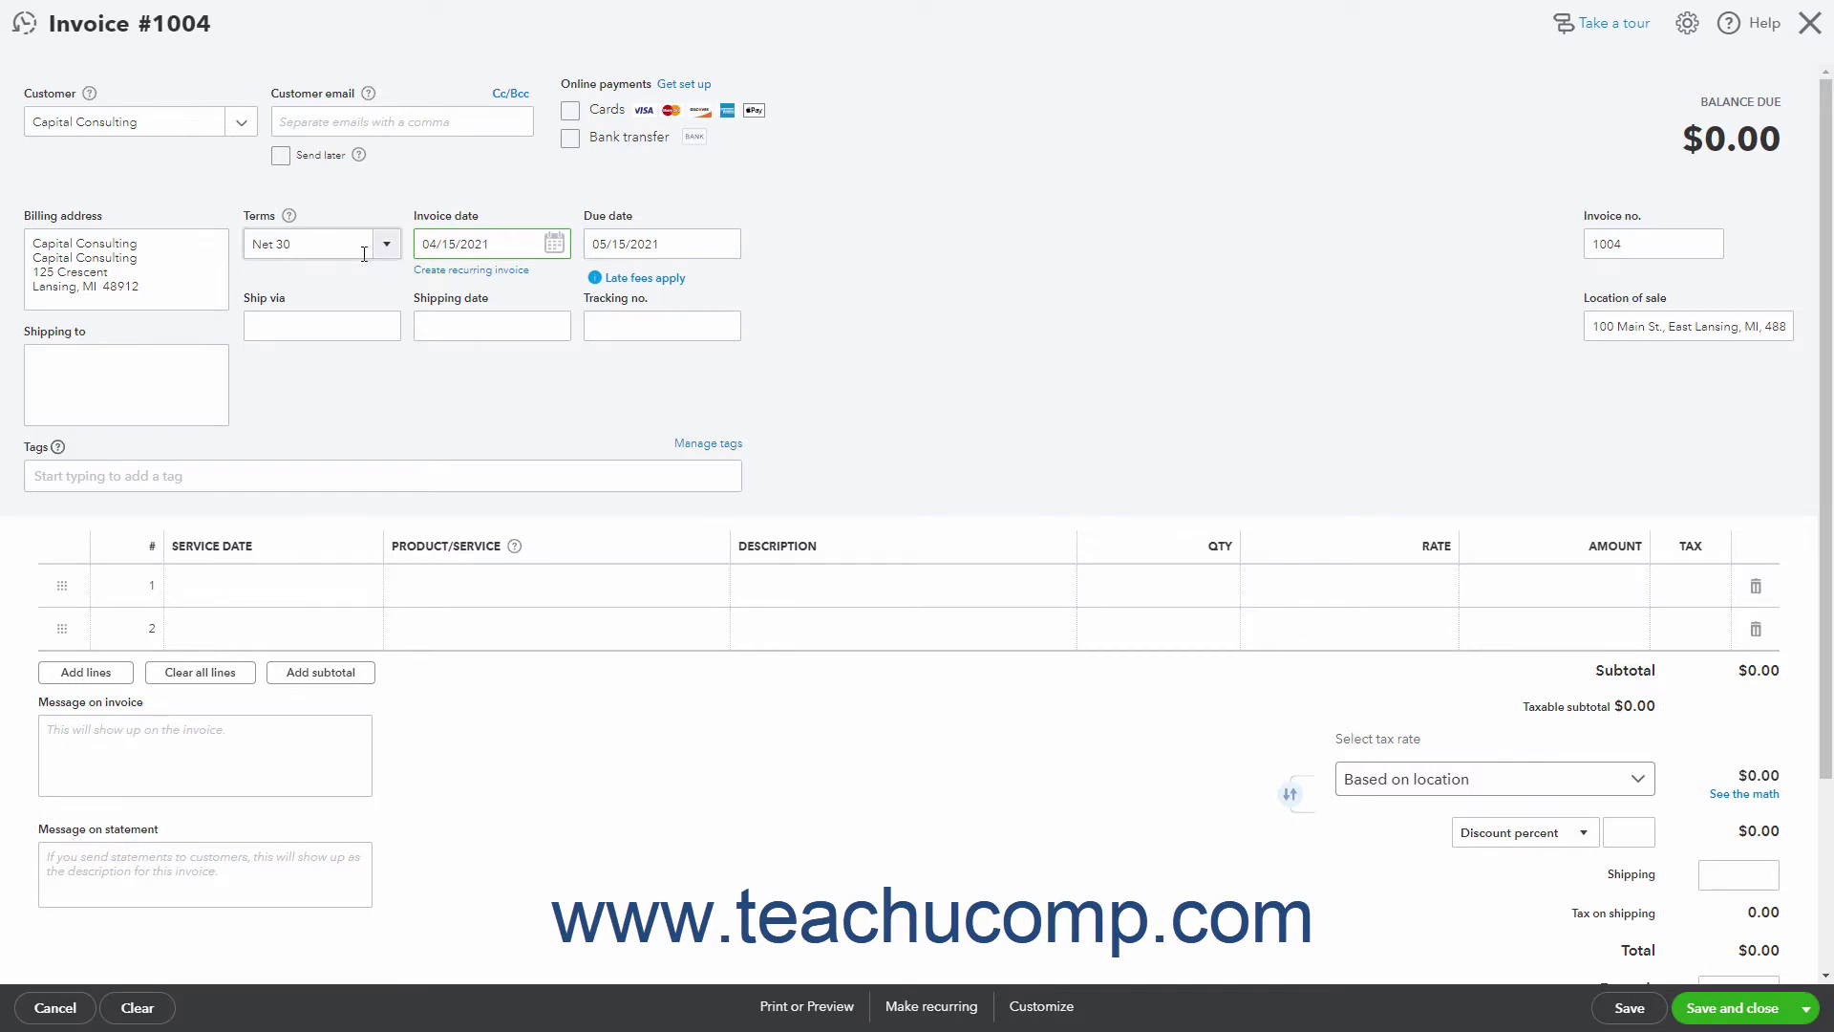
pyautogui.click(723, 246)
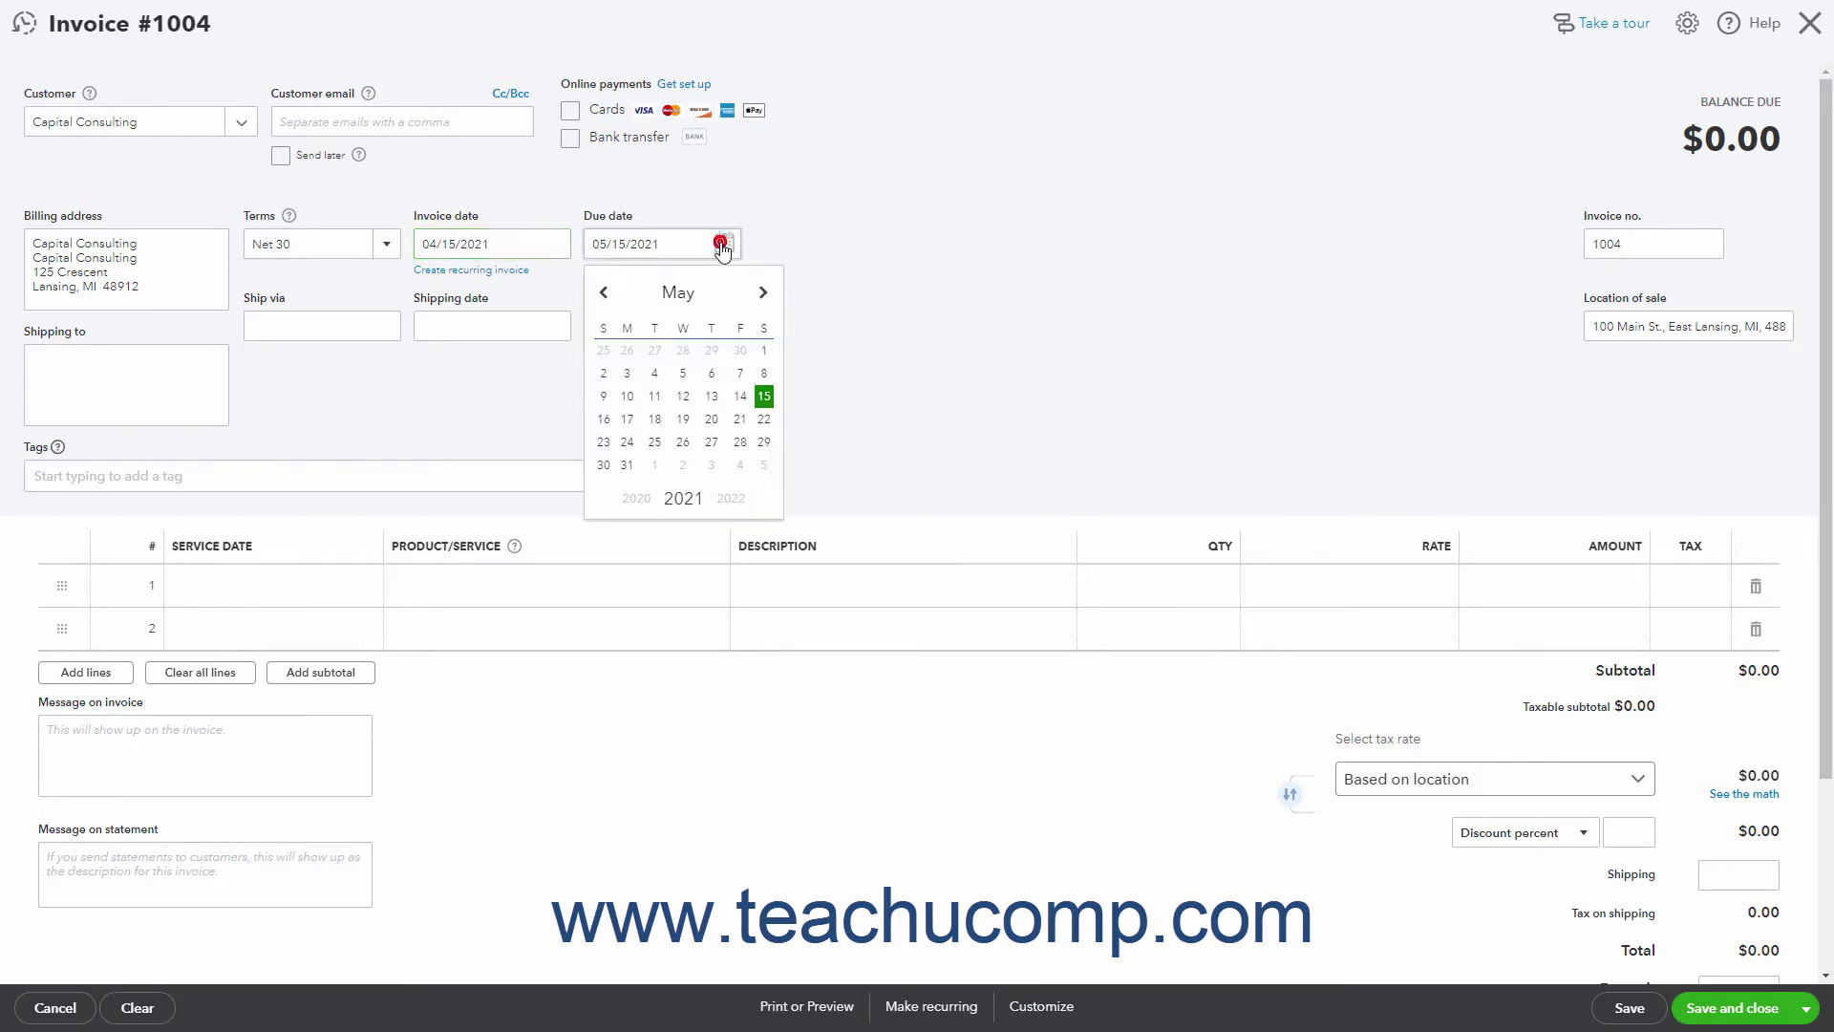
pyautogui.click(723, 246)
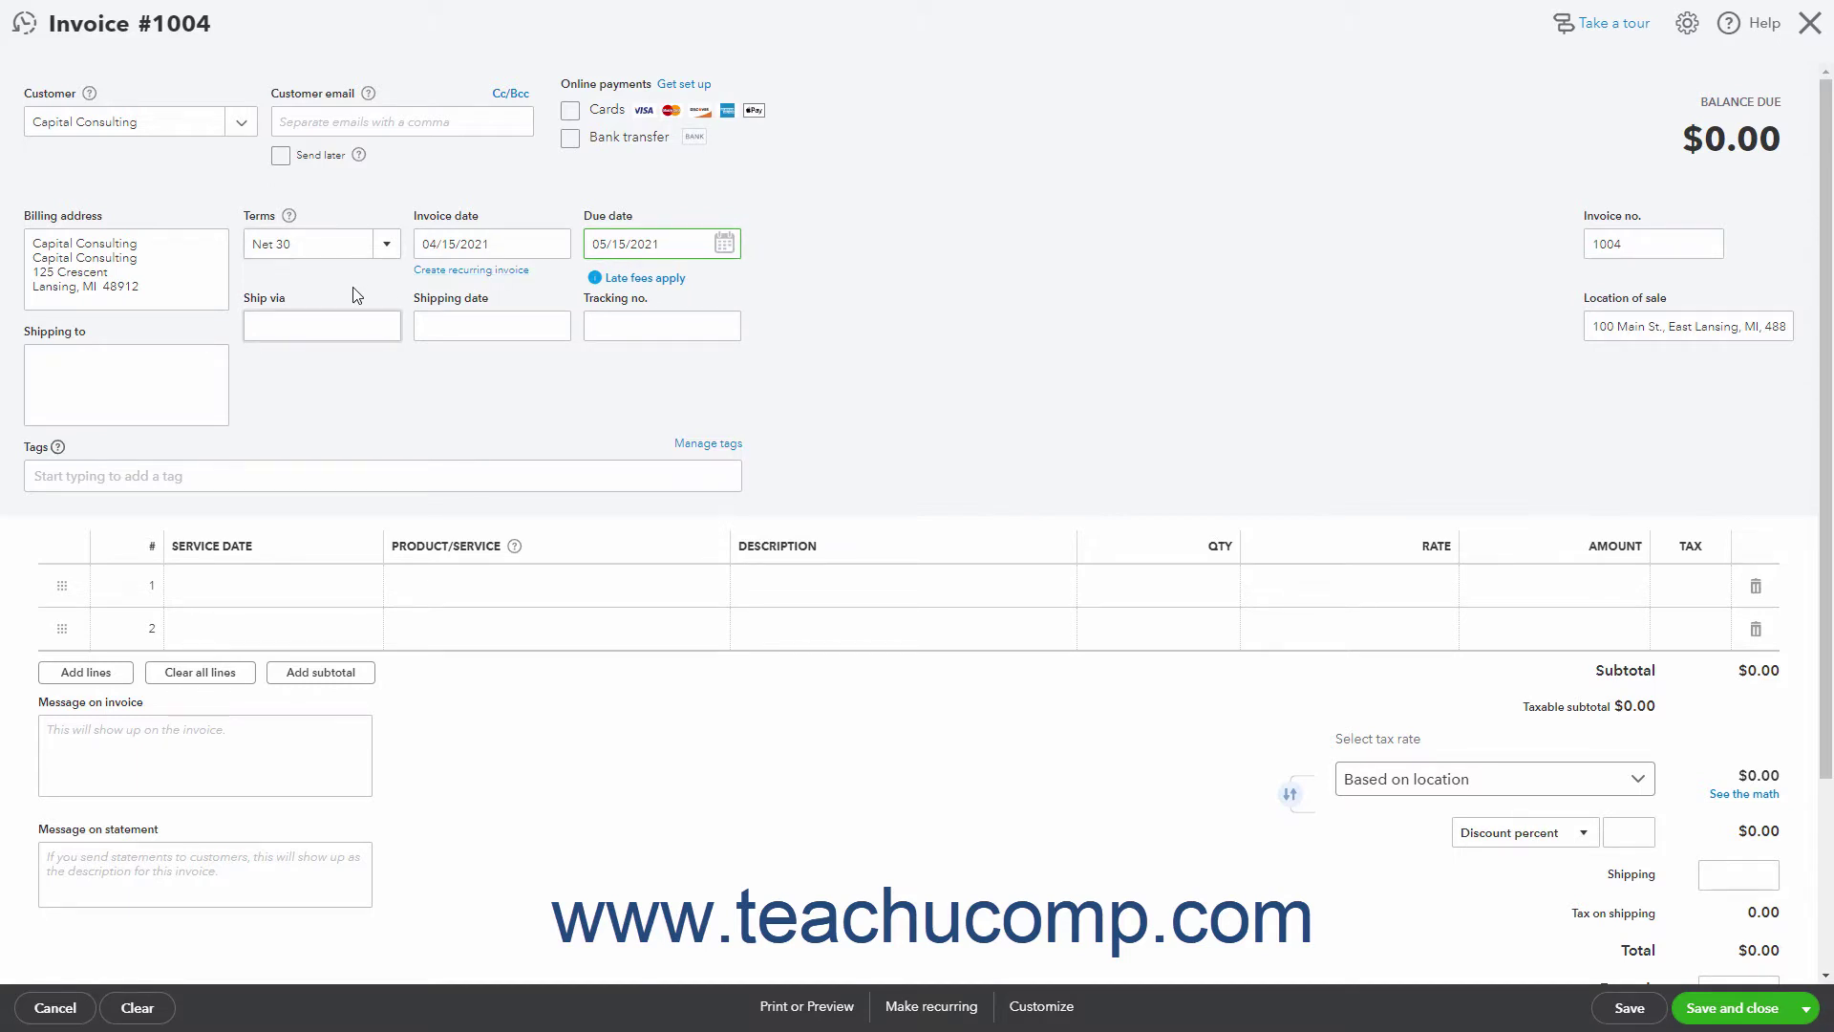
pyautogui.click(225, 369)
pyautogui.click(264, 334)
pyautogui.click(431, 328)
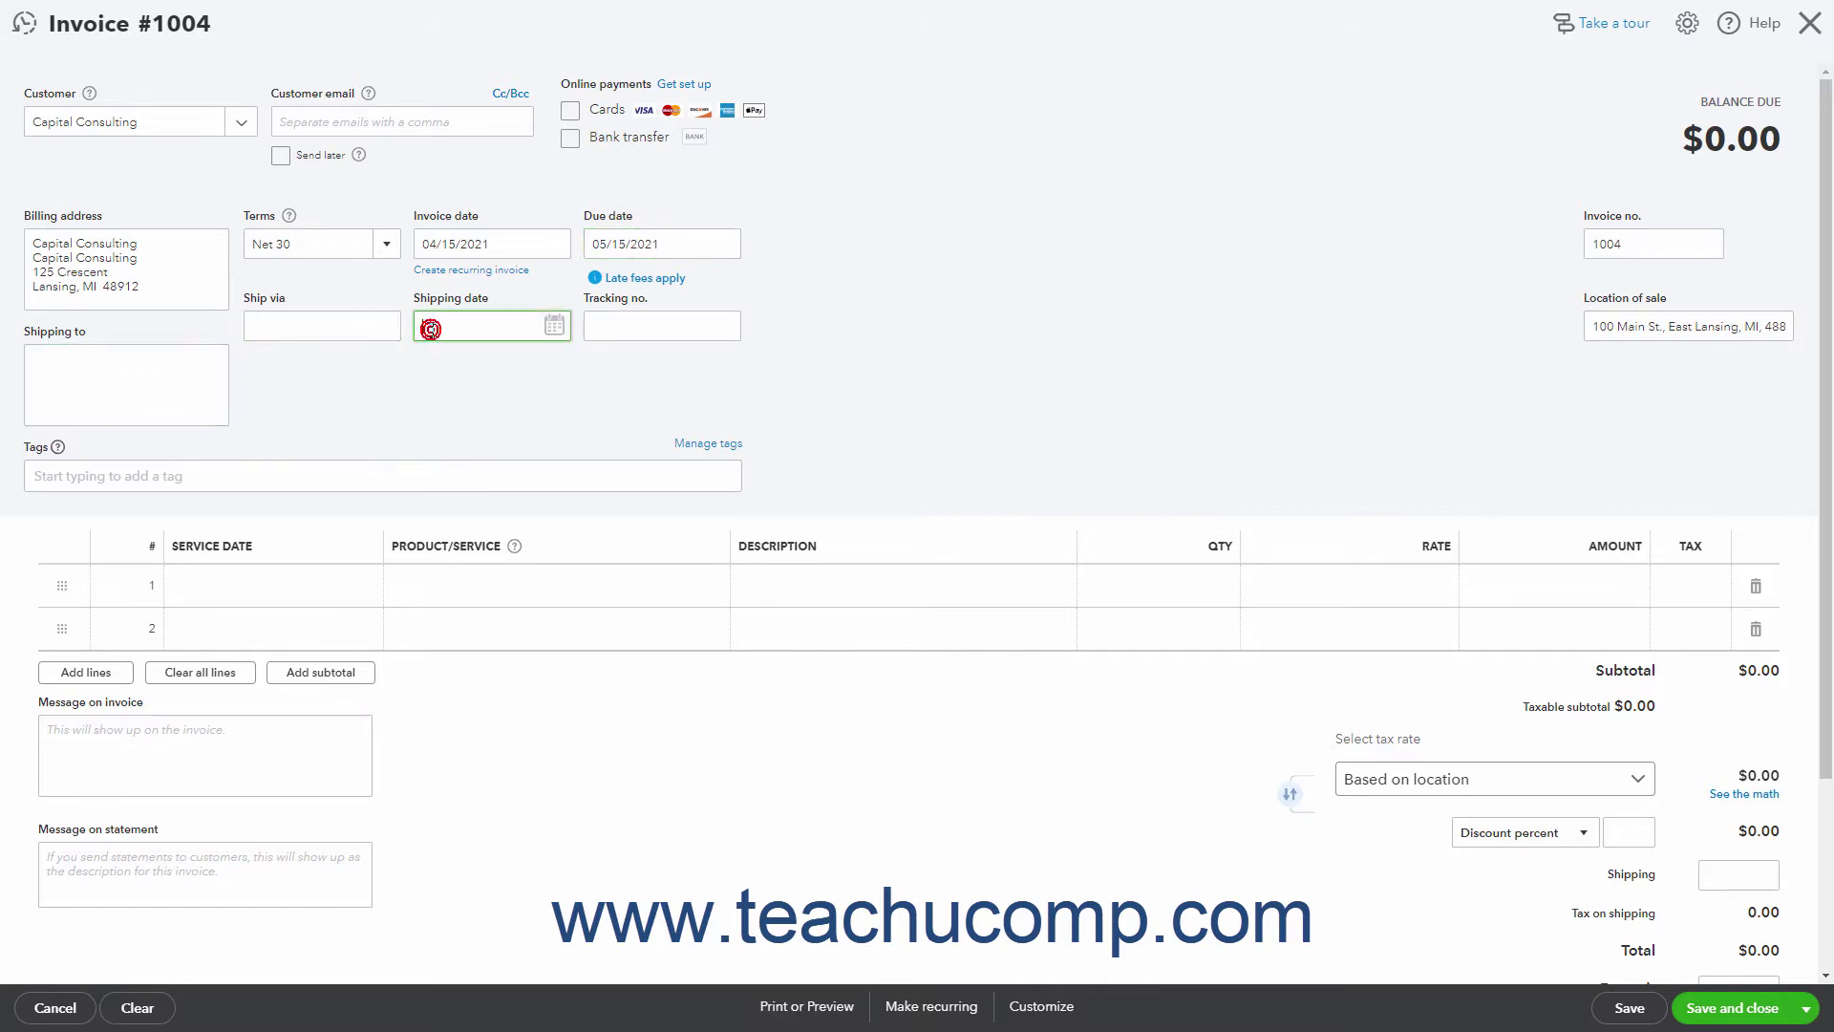
pyautogui.click(608, 329)
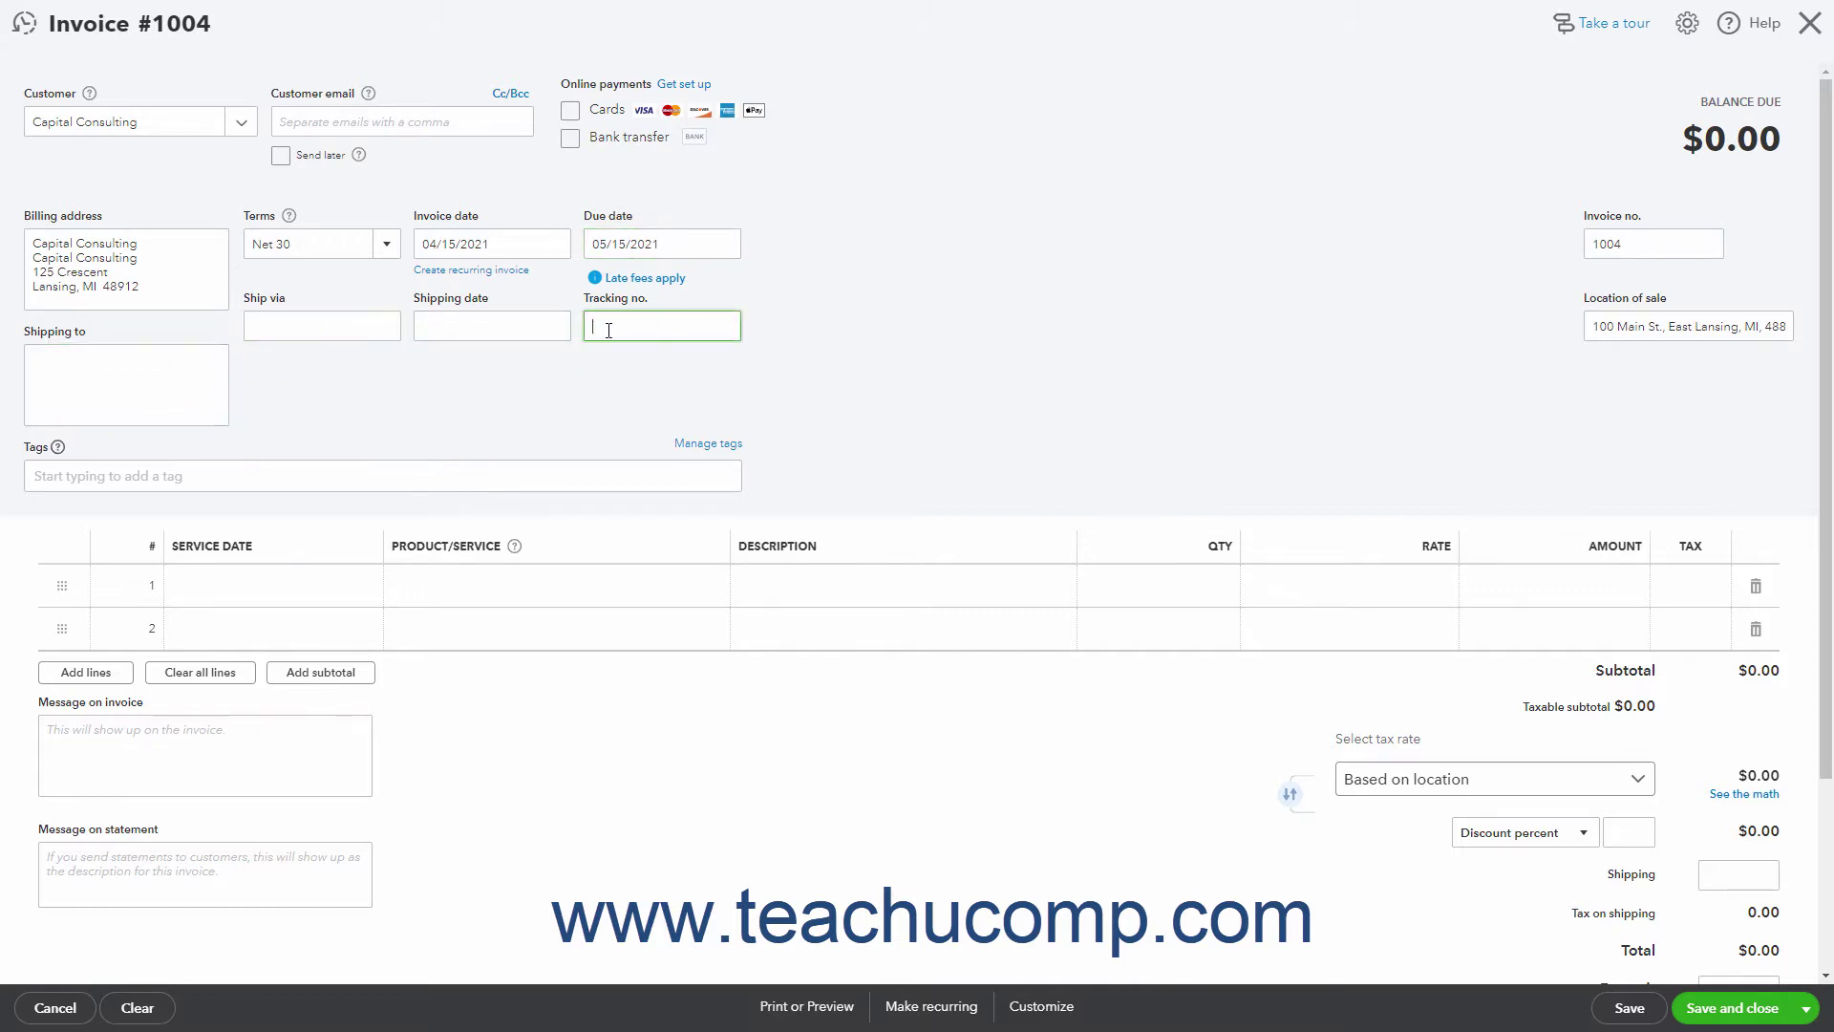
pyautogui.click(203, 379)
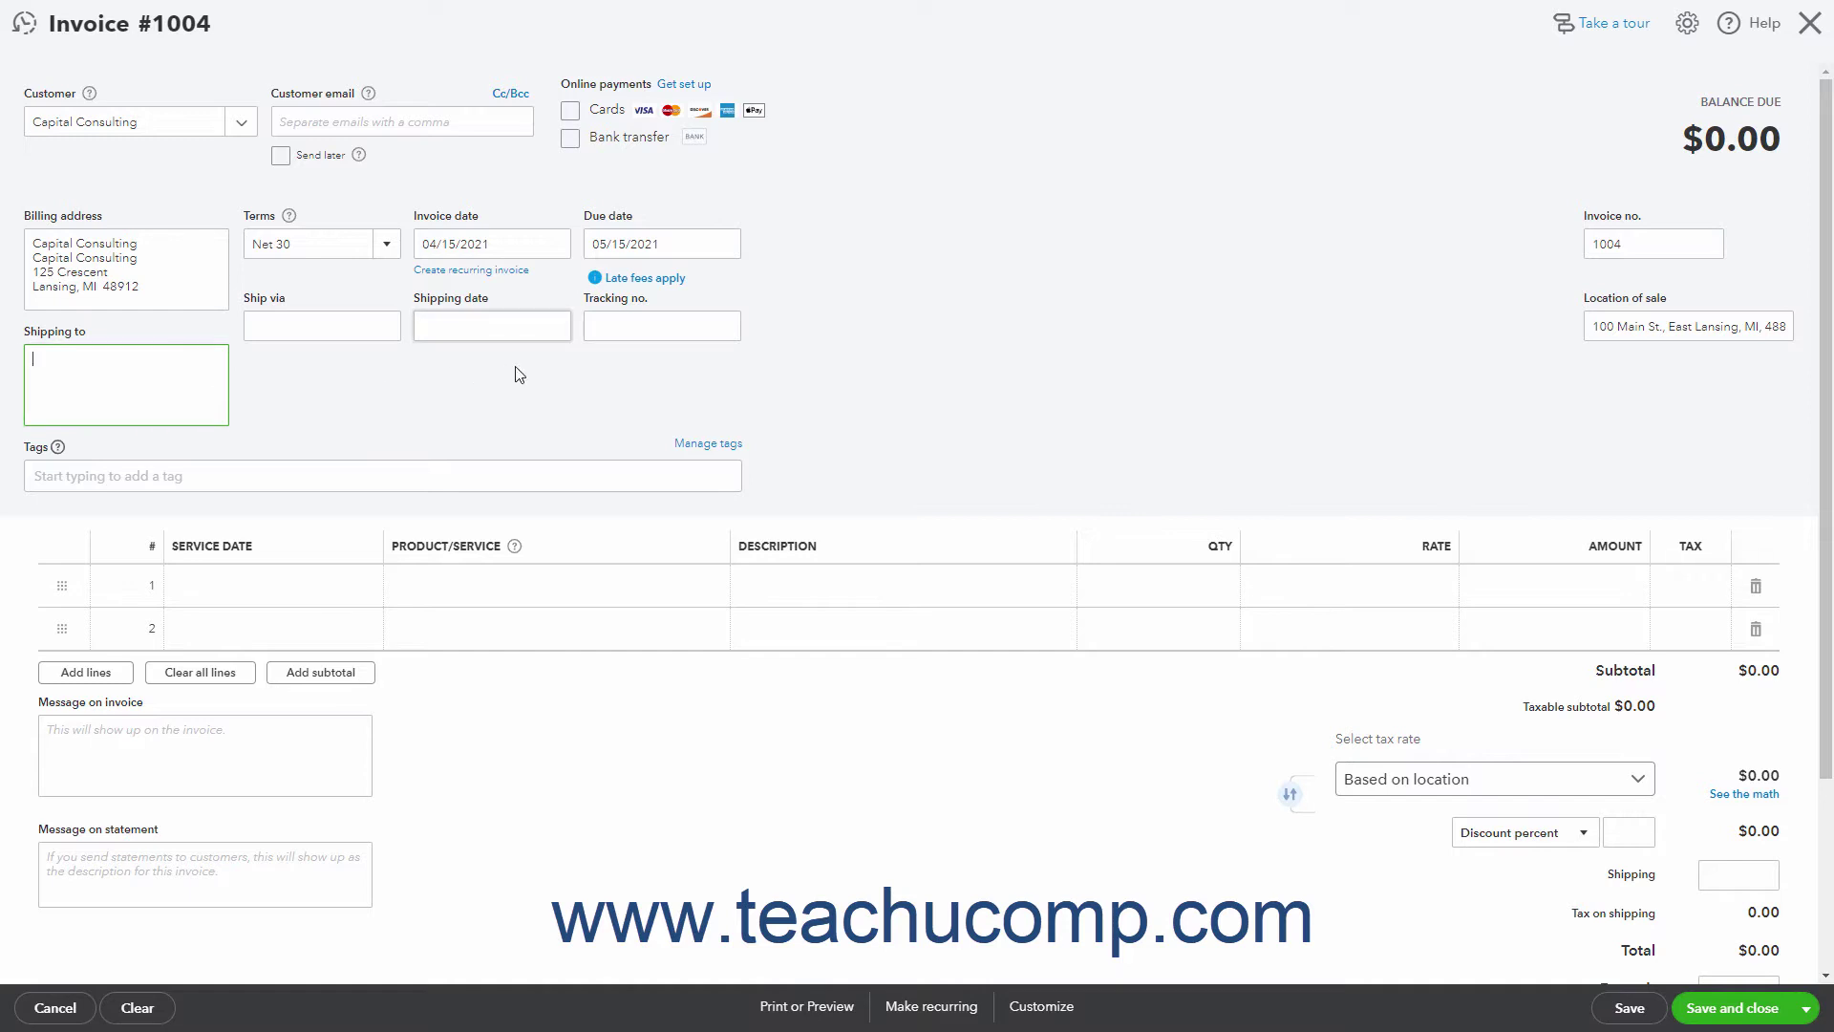
pyautogui.click(1576, 233)
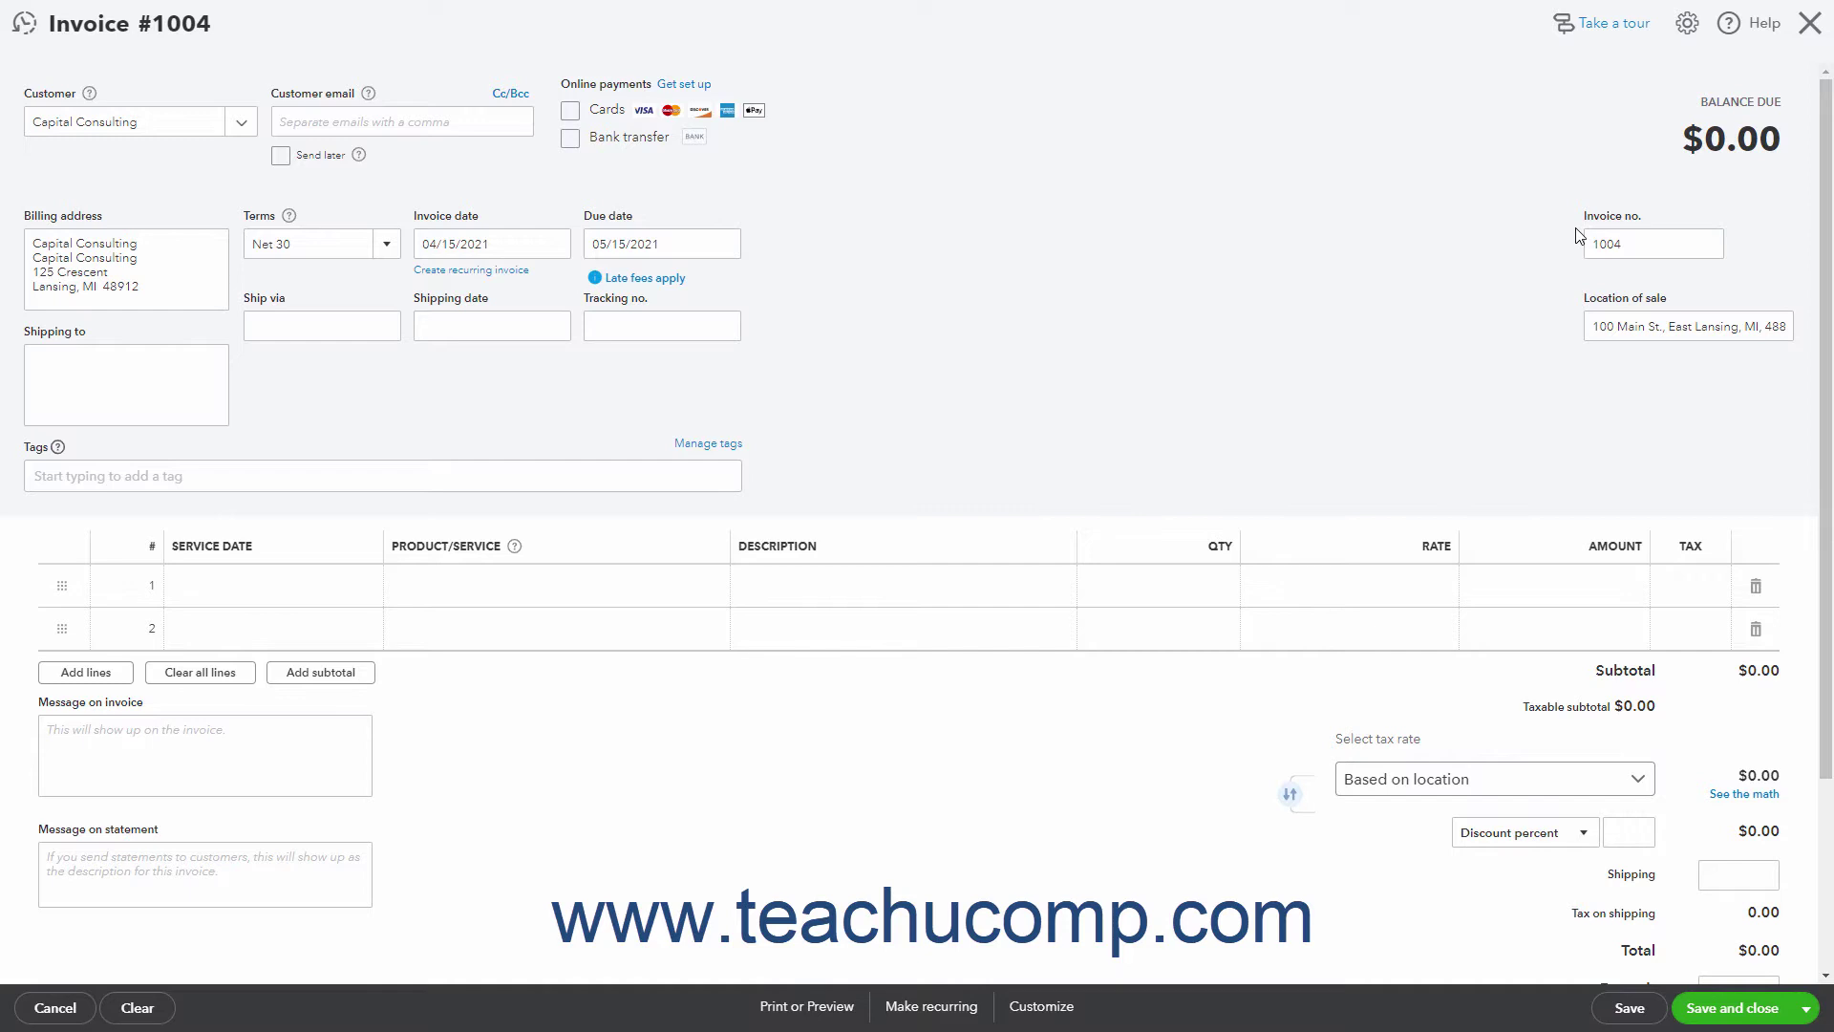
pyautogui.click(1607, 320)
pyautogui.click(385, 479)
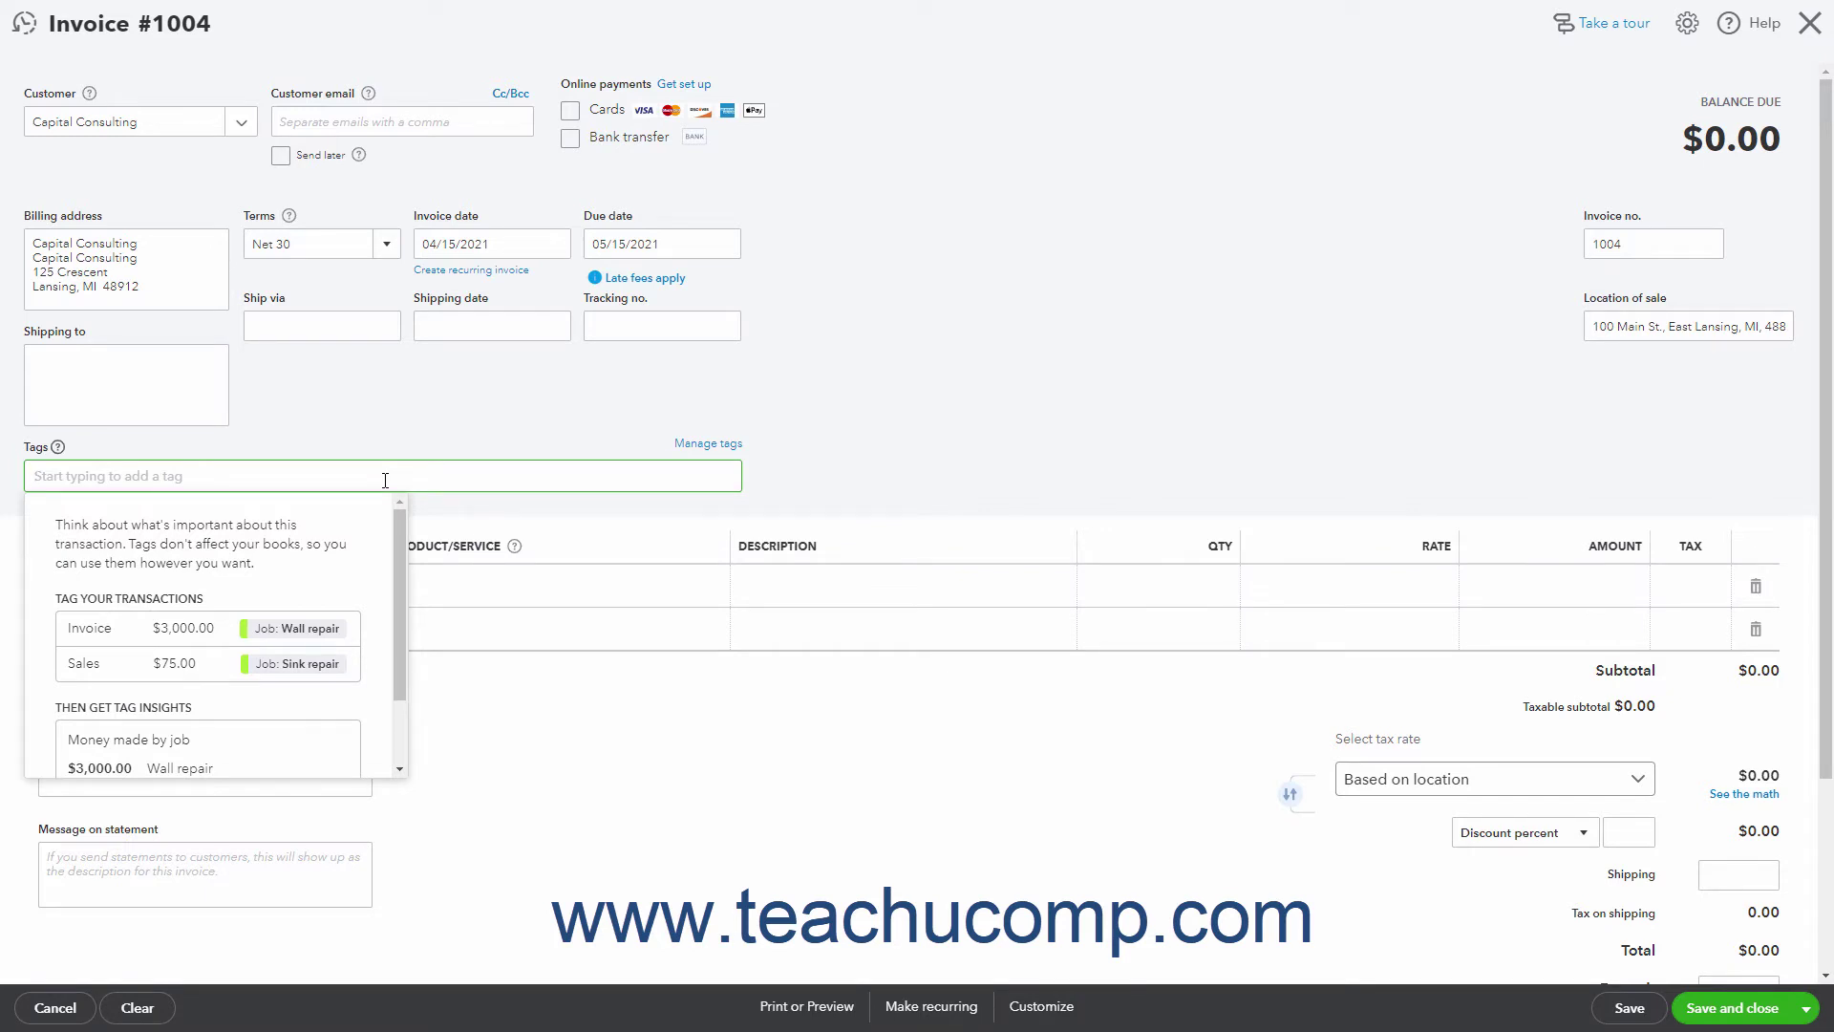
pyautogui.click(784, 486)
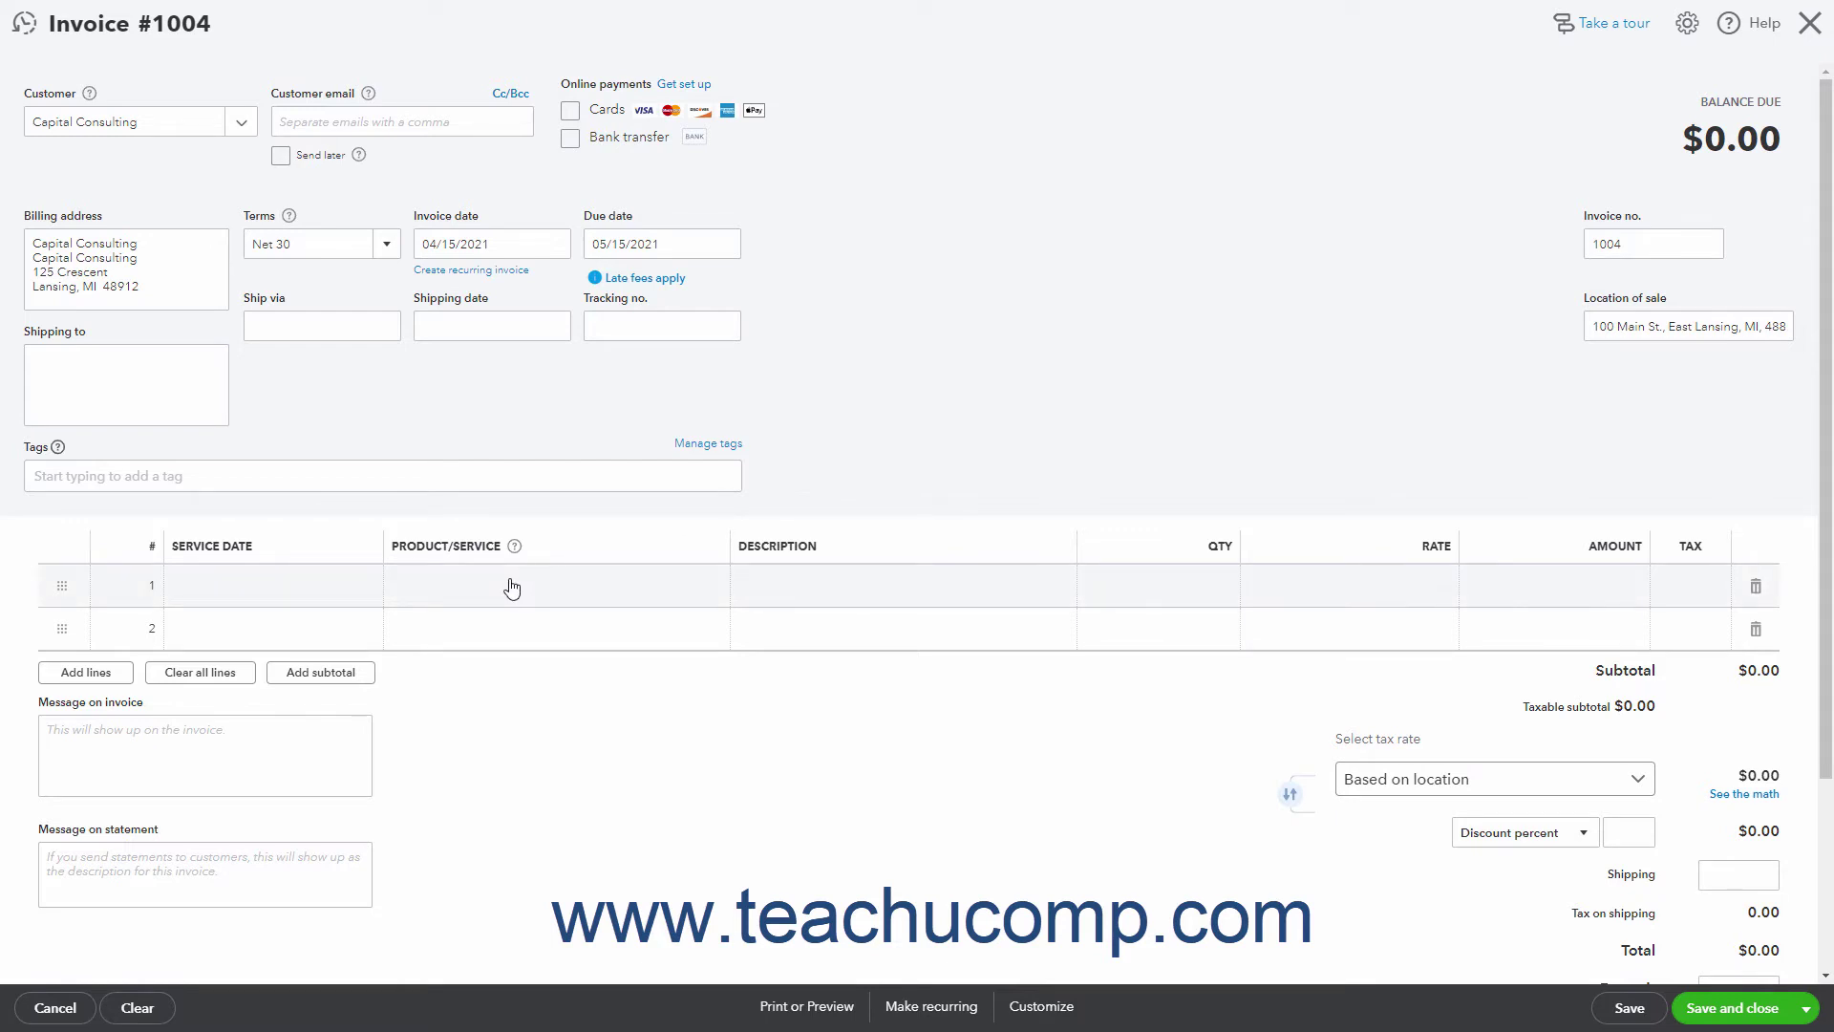
# Bill 5 Composite Football at a rate of 50 on line 1, totalling 250.00.
pyautogui.click(320, 593)
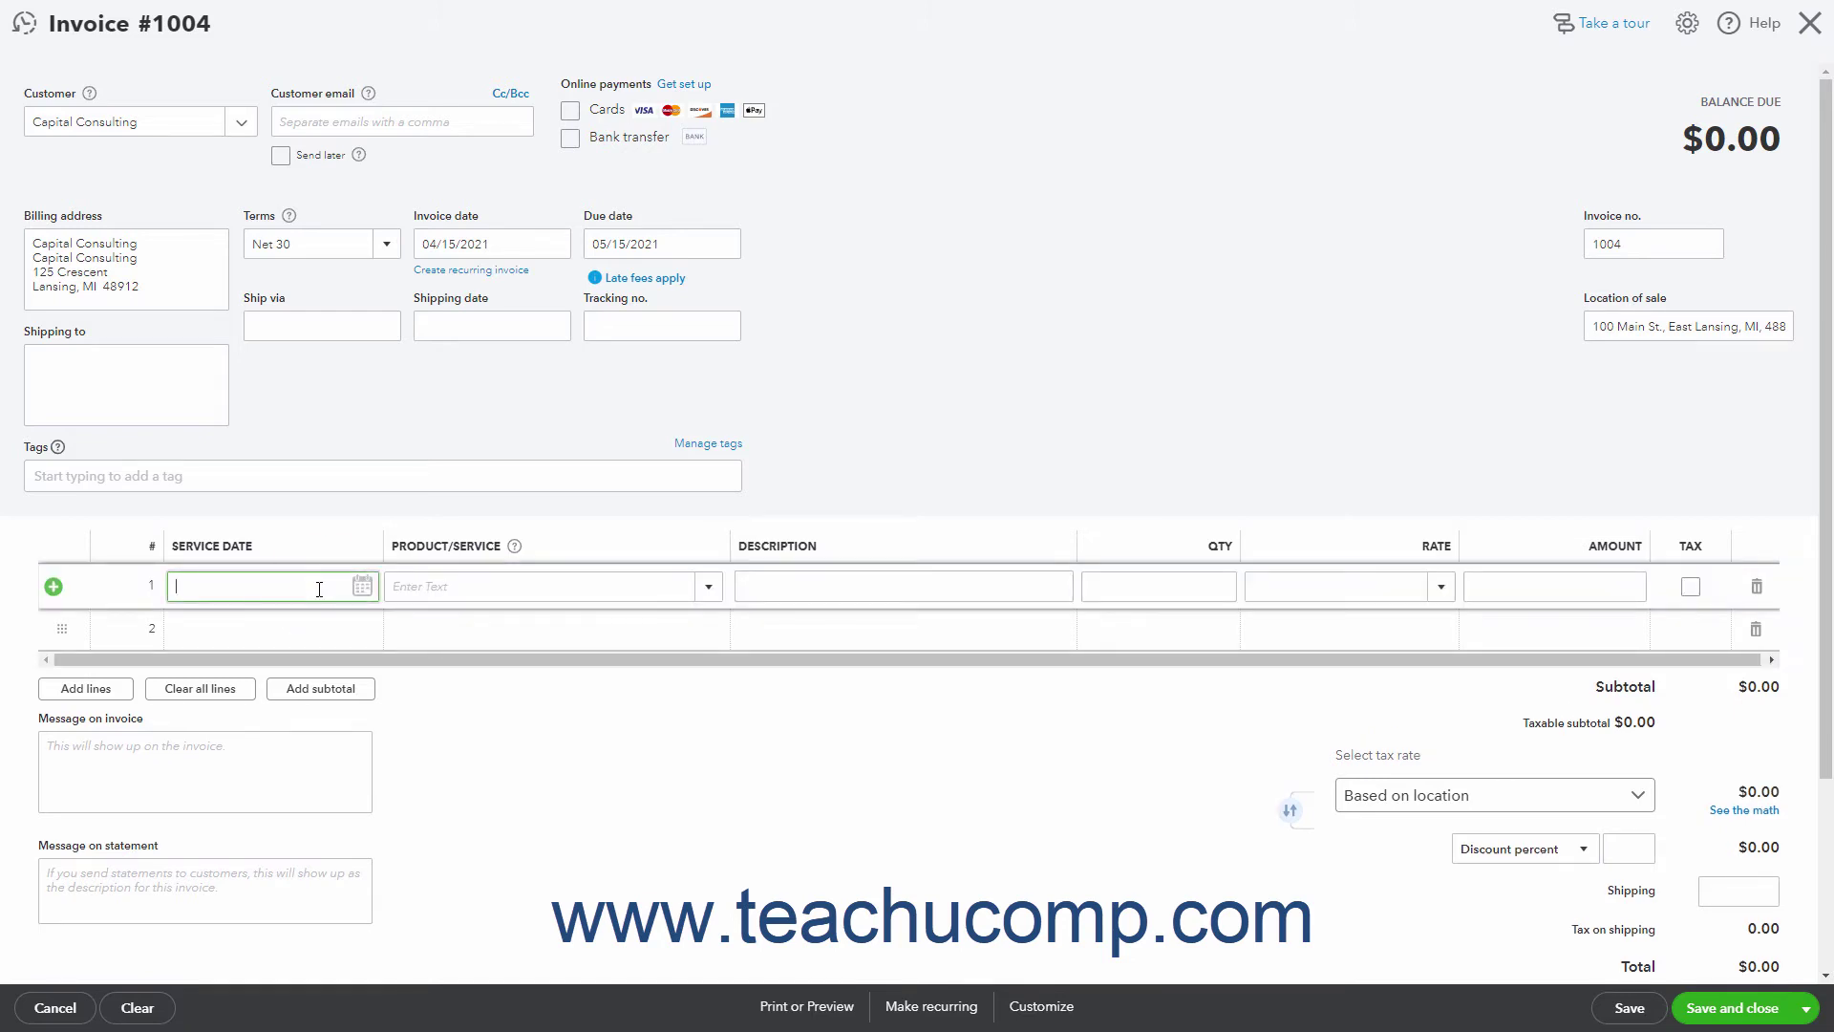
pyautogui.click(509, 585)
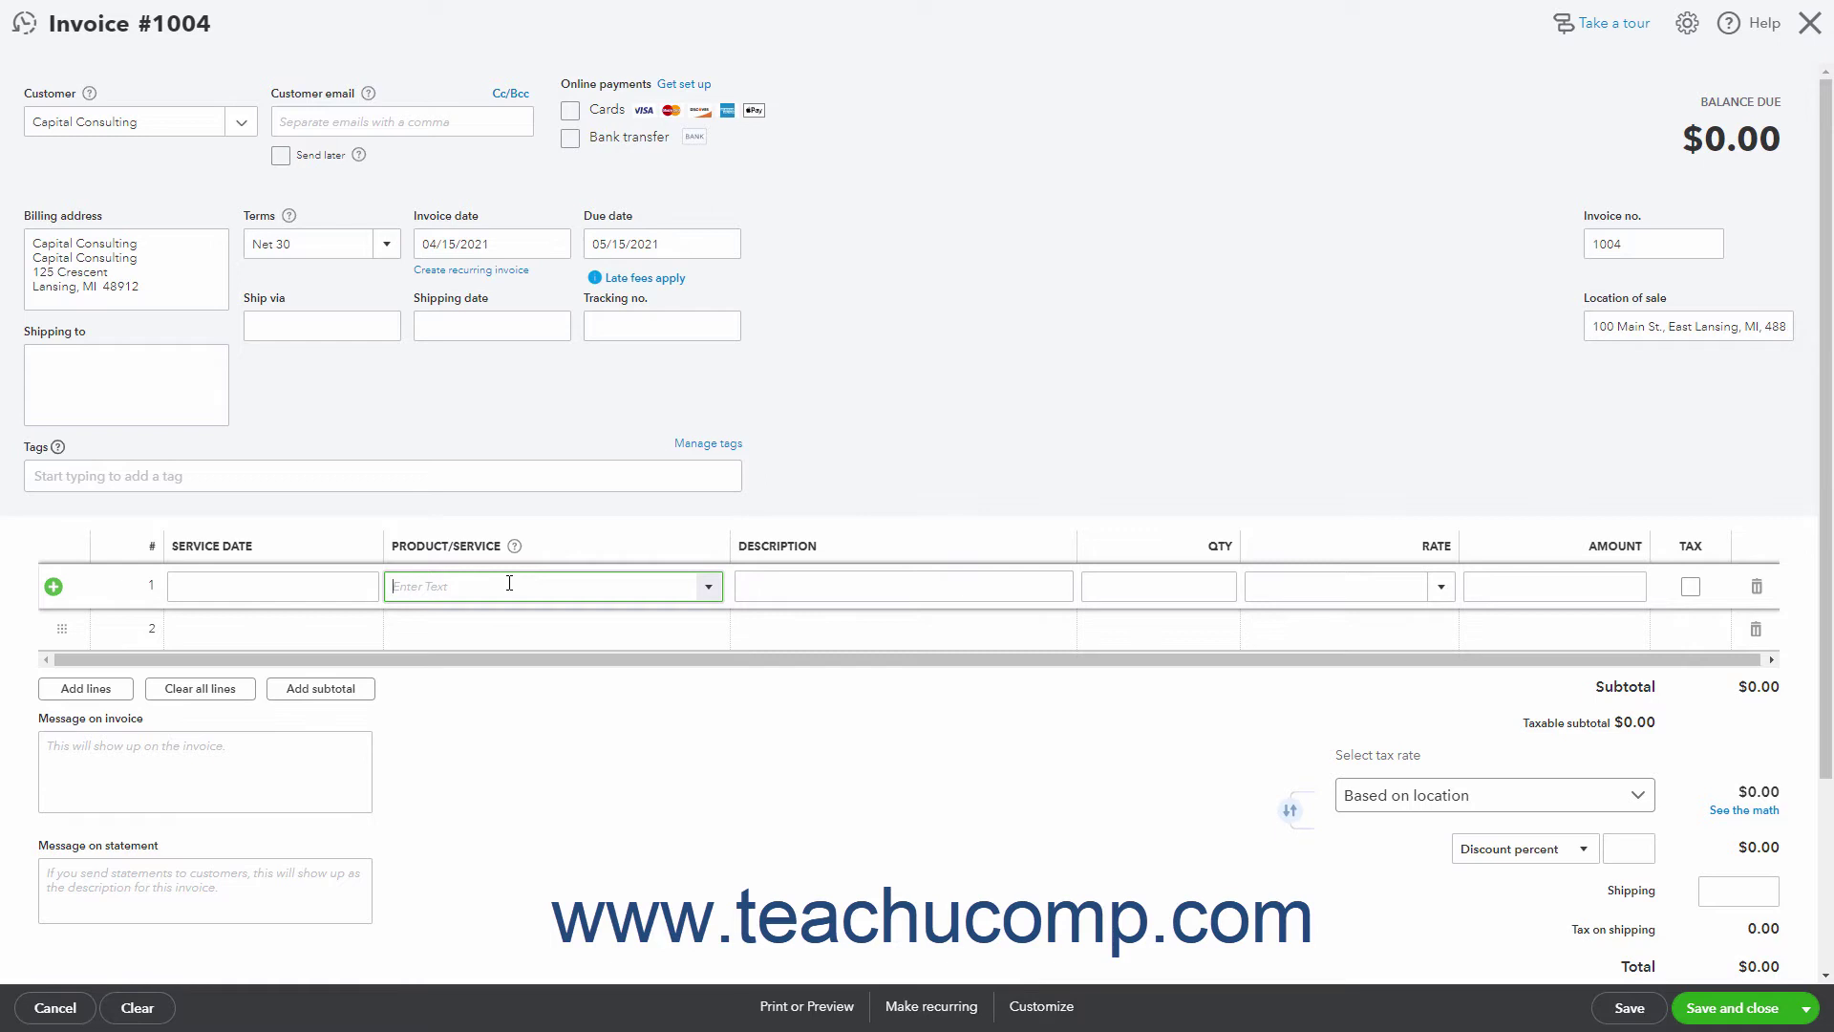
pyautogui.click(708, 586)
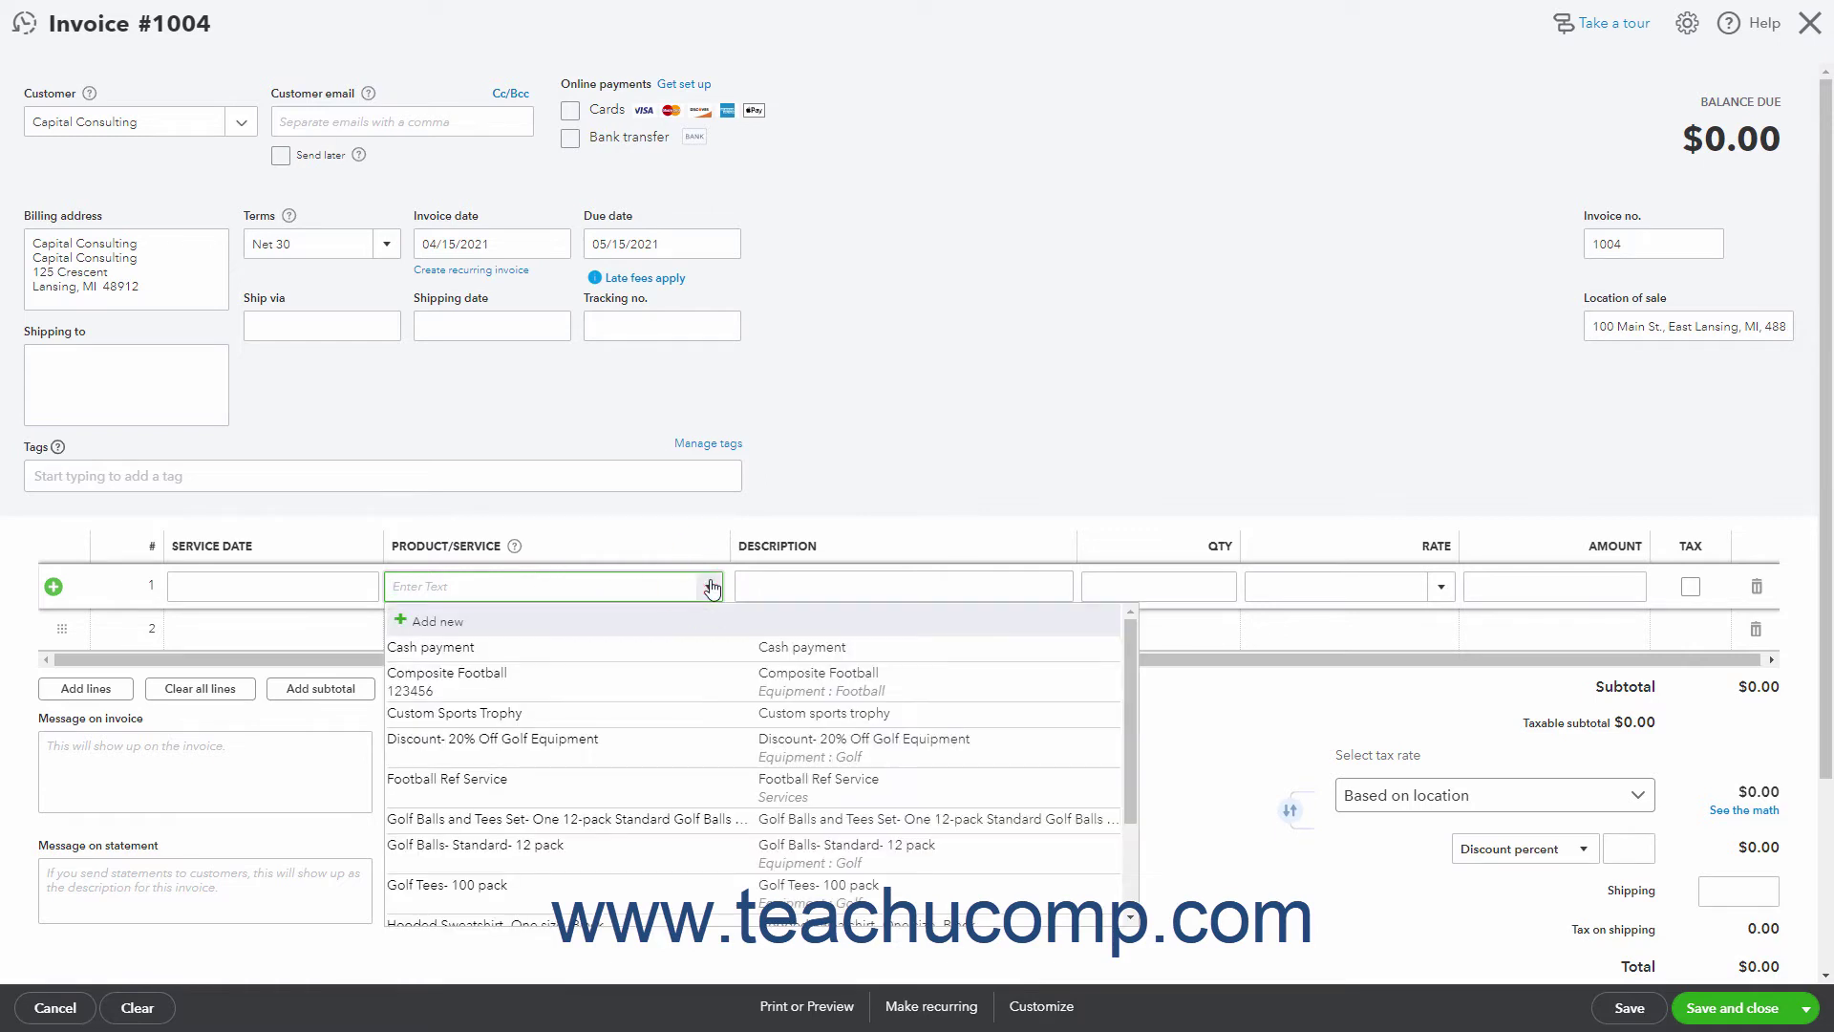
pyautogui.click(642, 675)
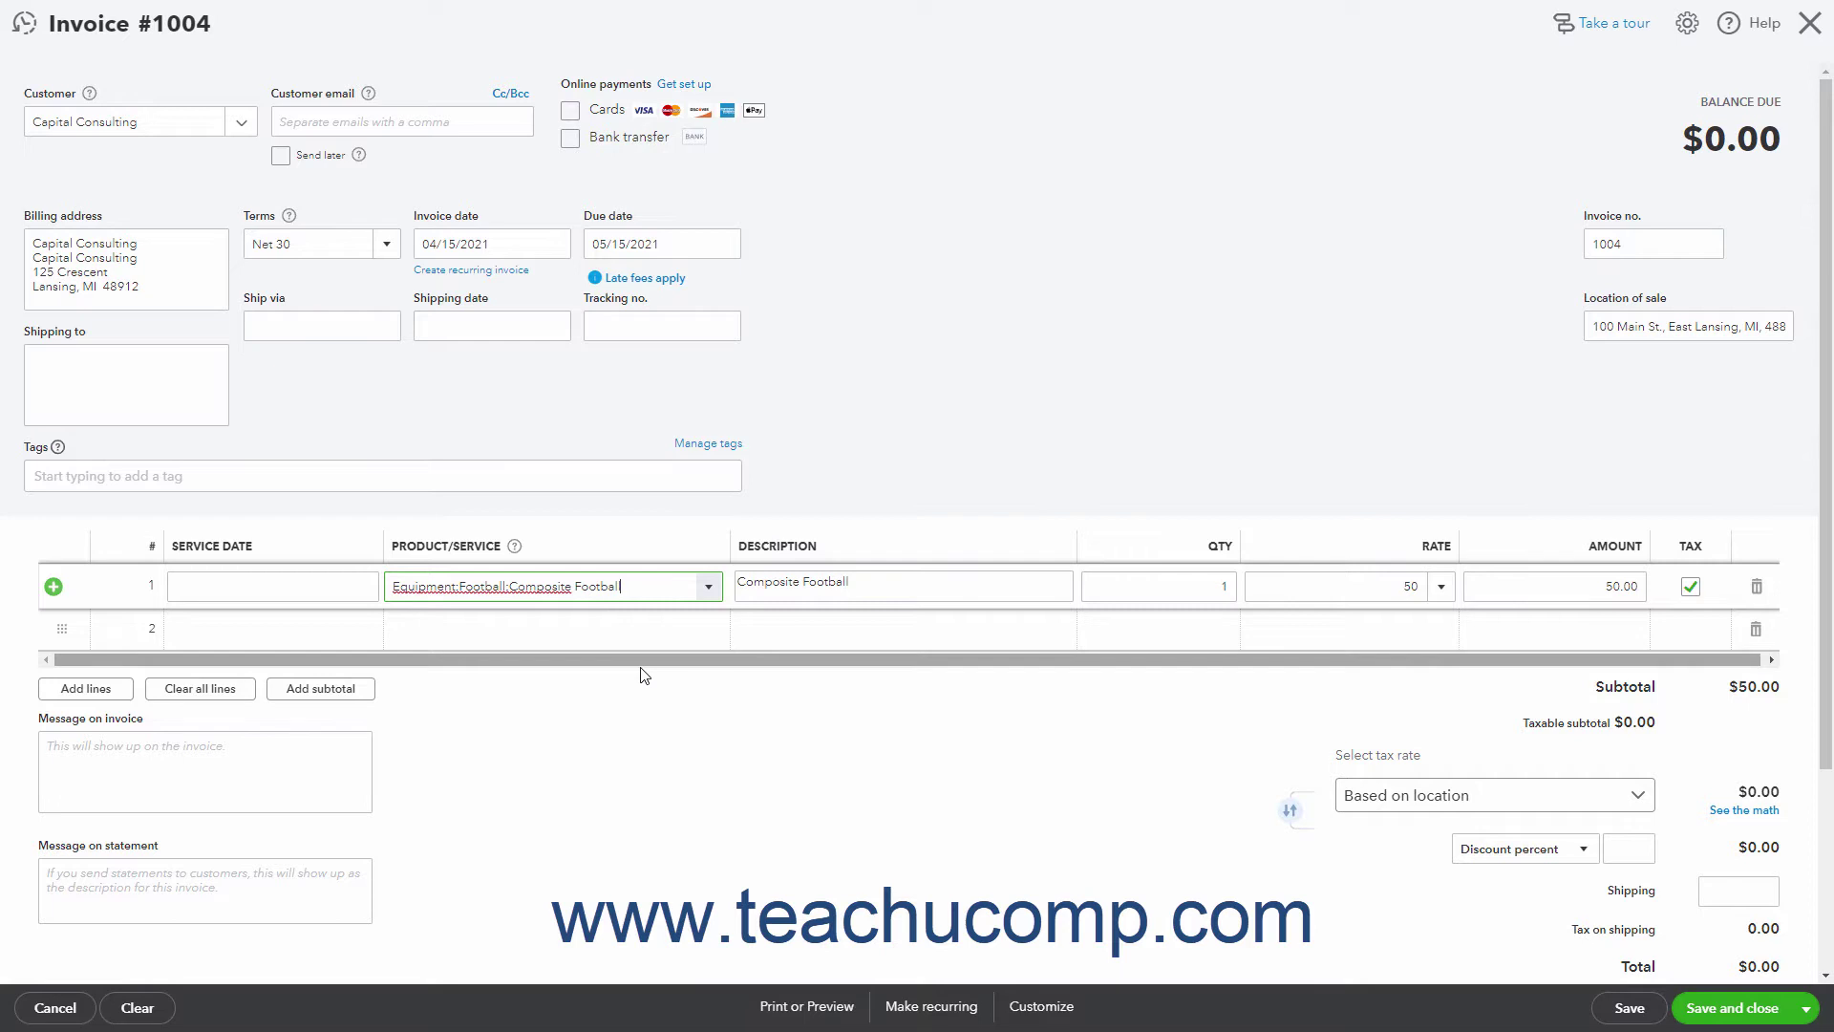
pyautogui.click(845, 582)
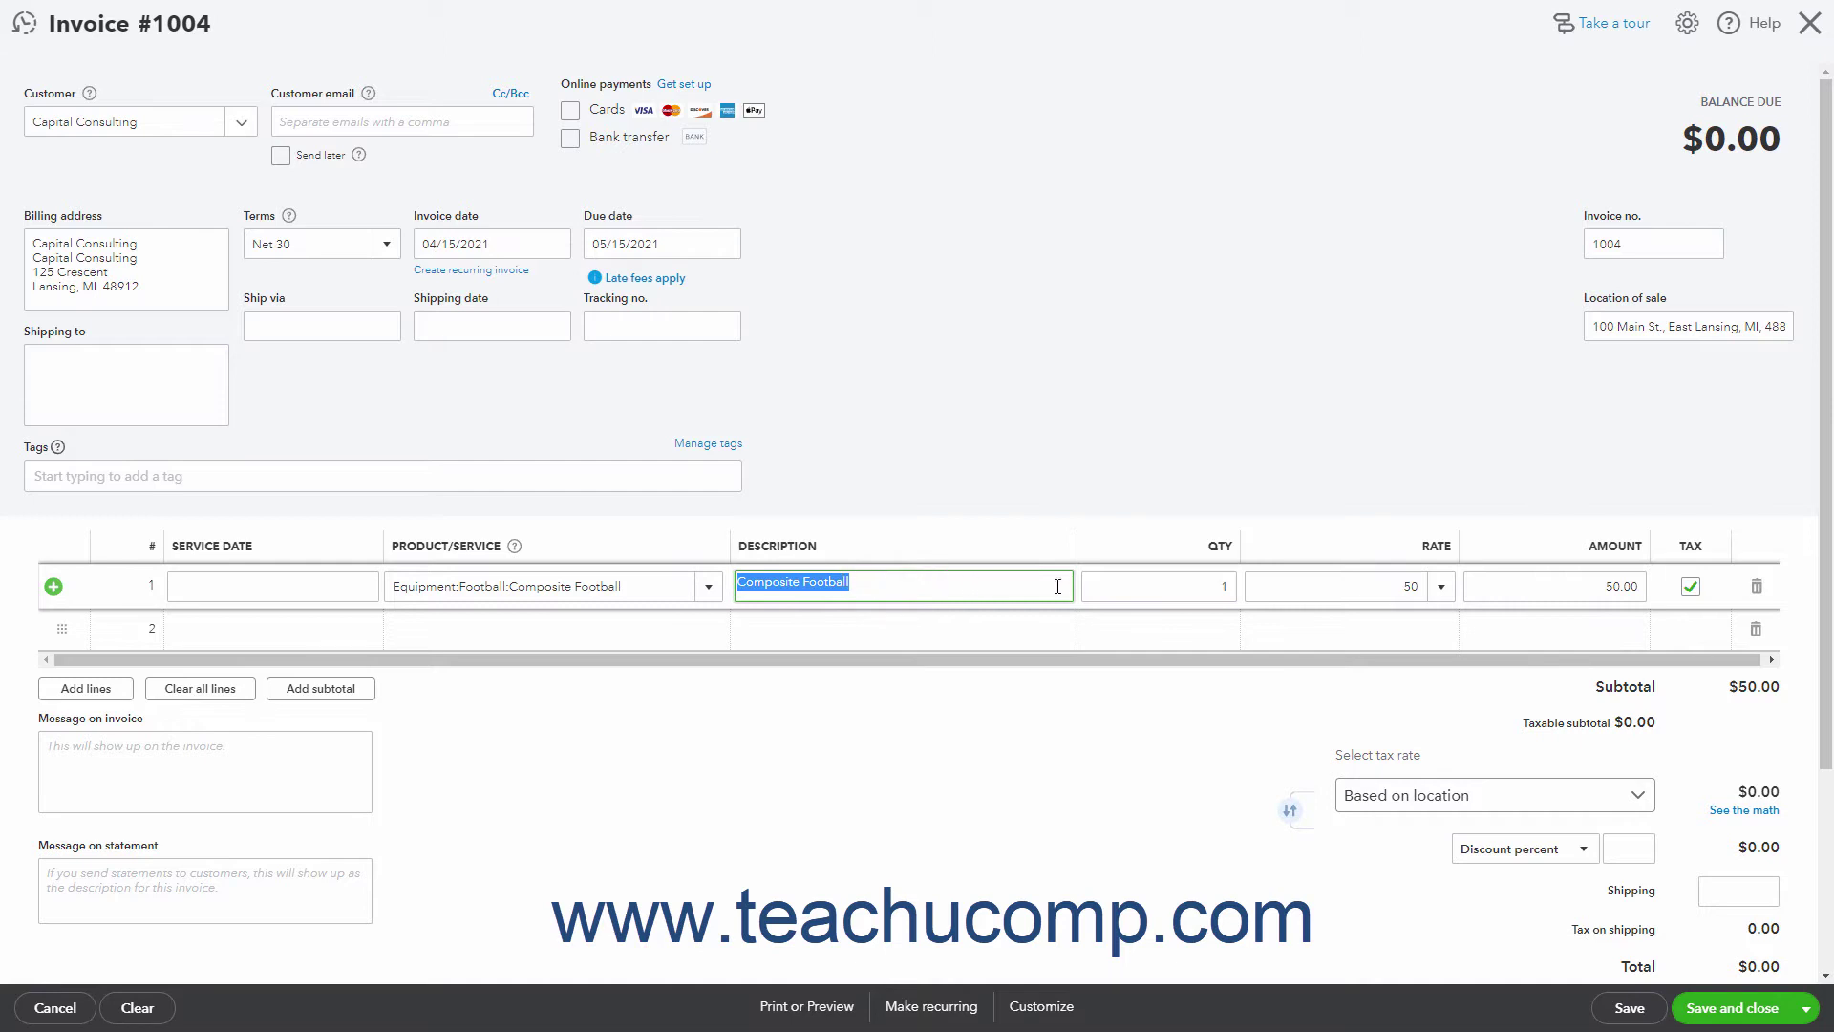
pyautogui.click(1134, 581)
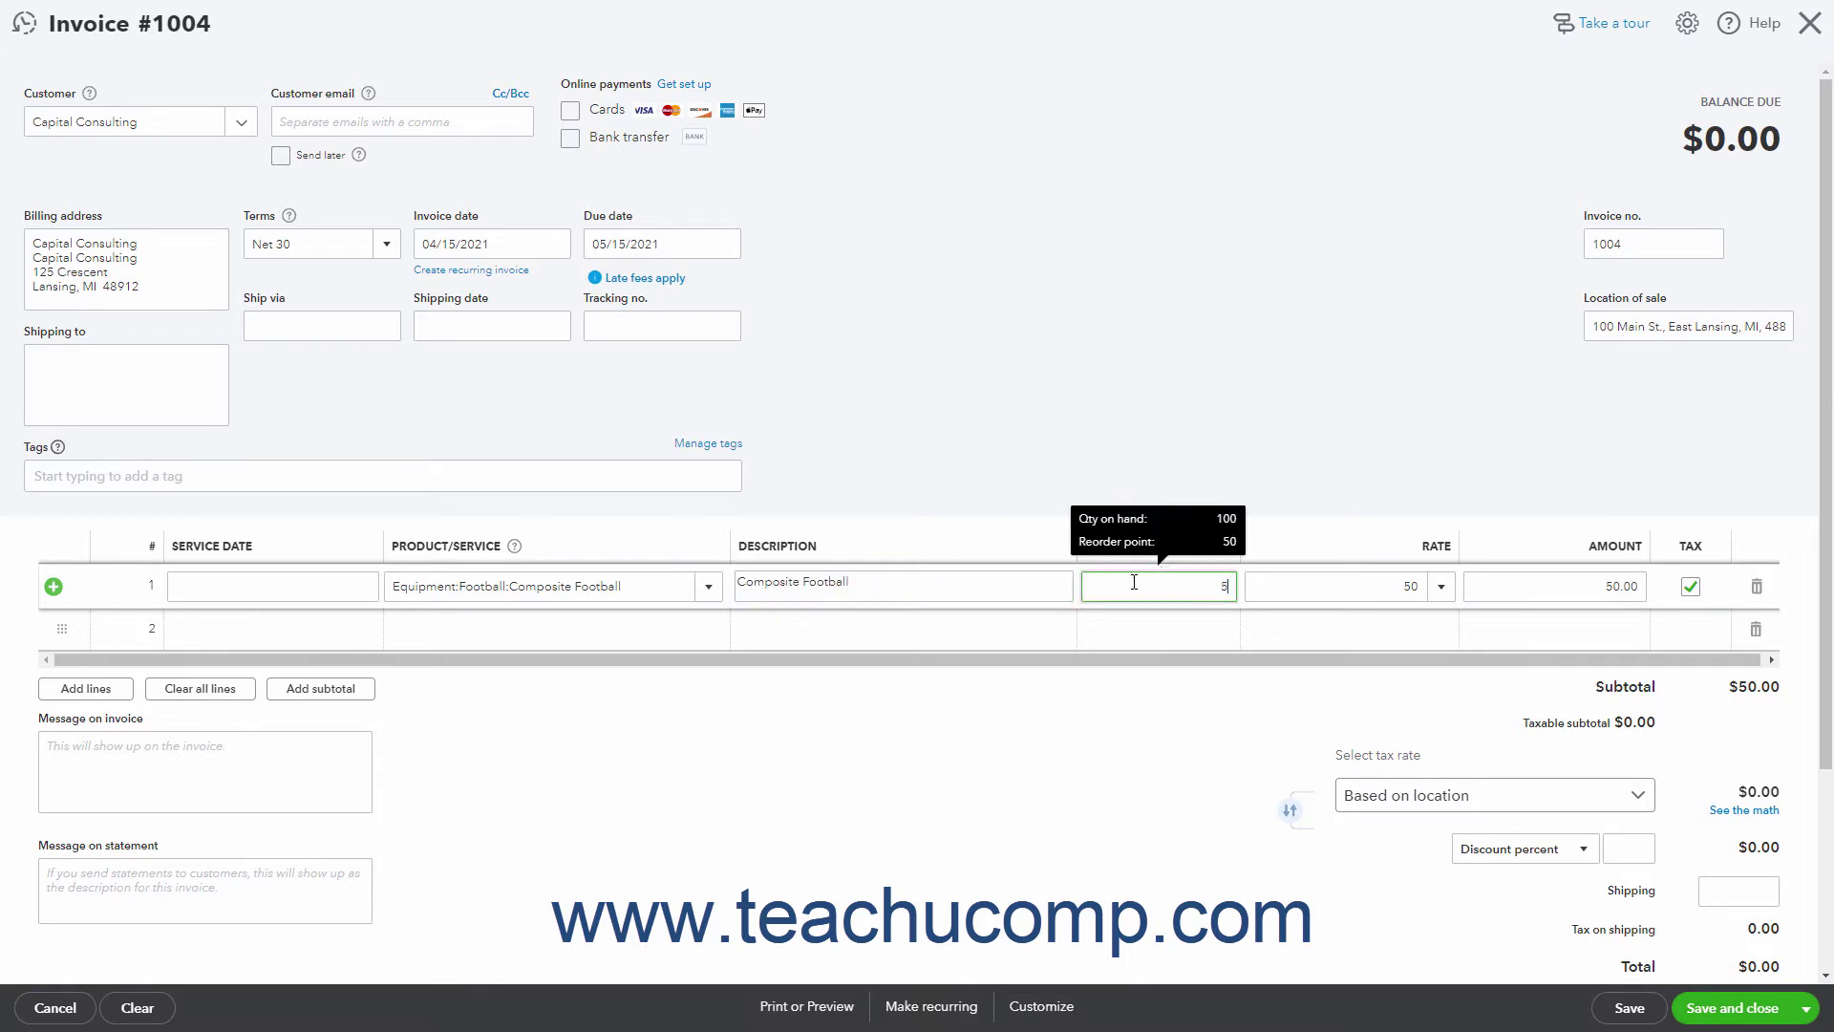
pyautogui.press('Tab')
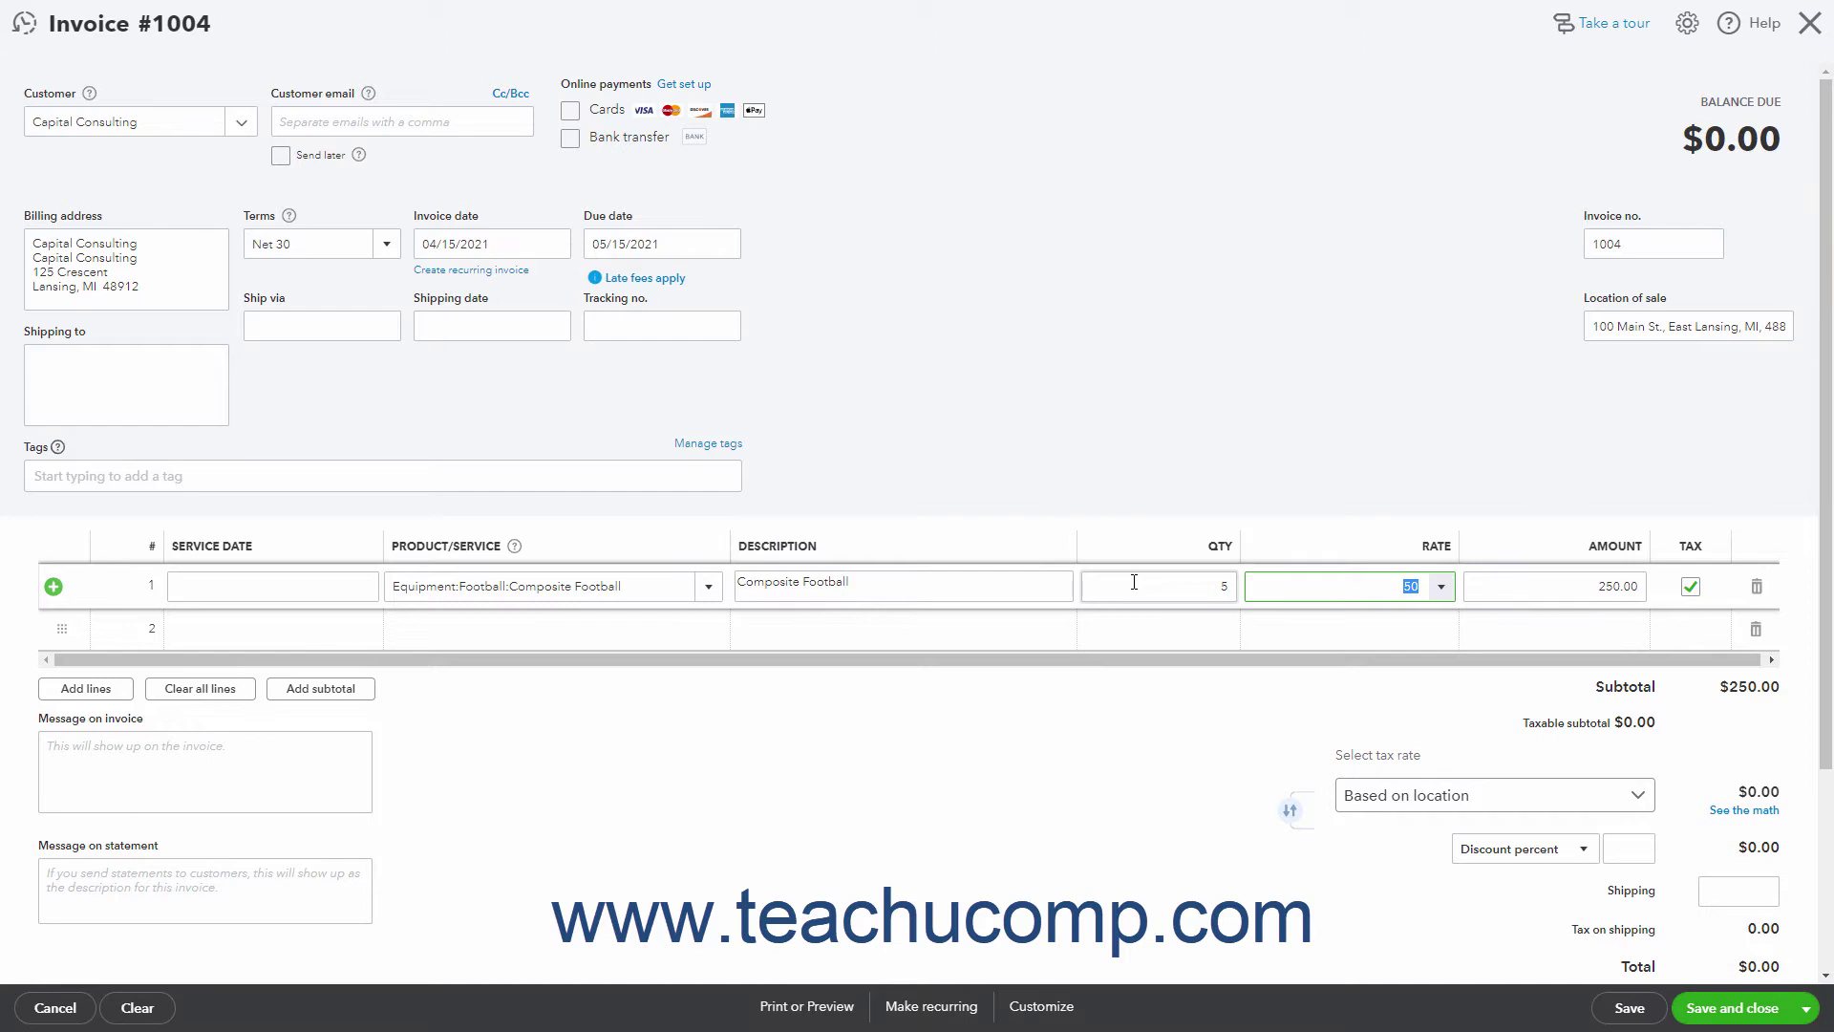
pyautogui.press('Tab')
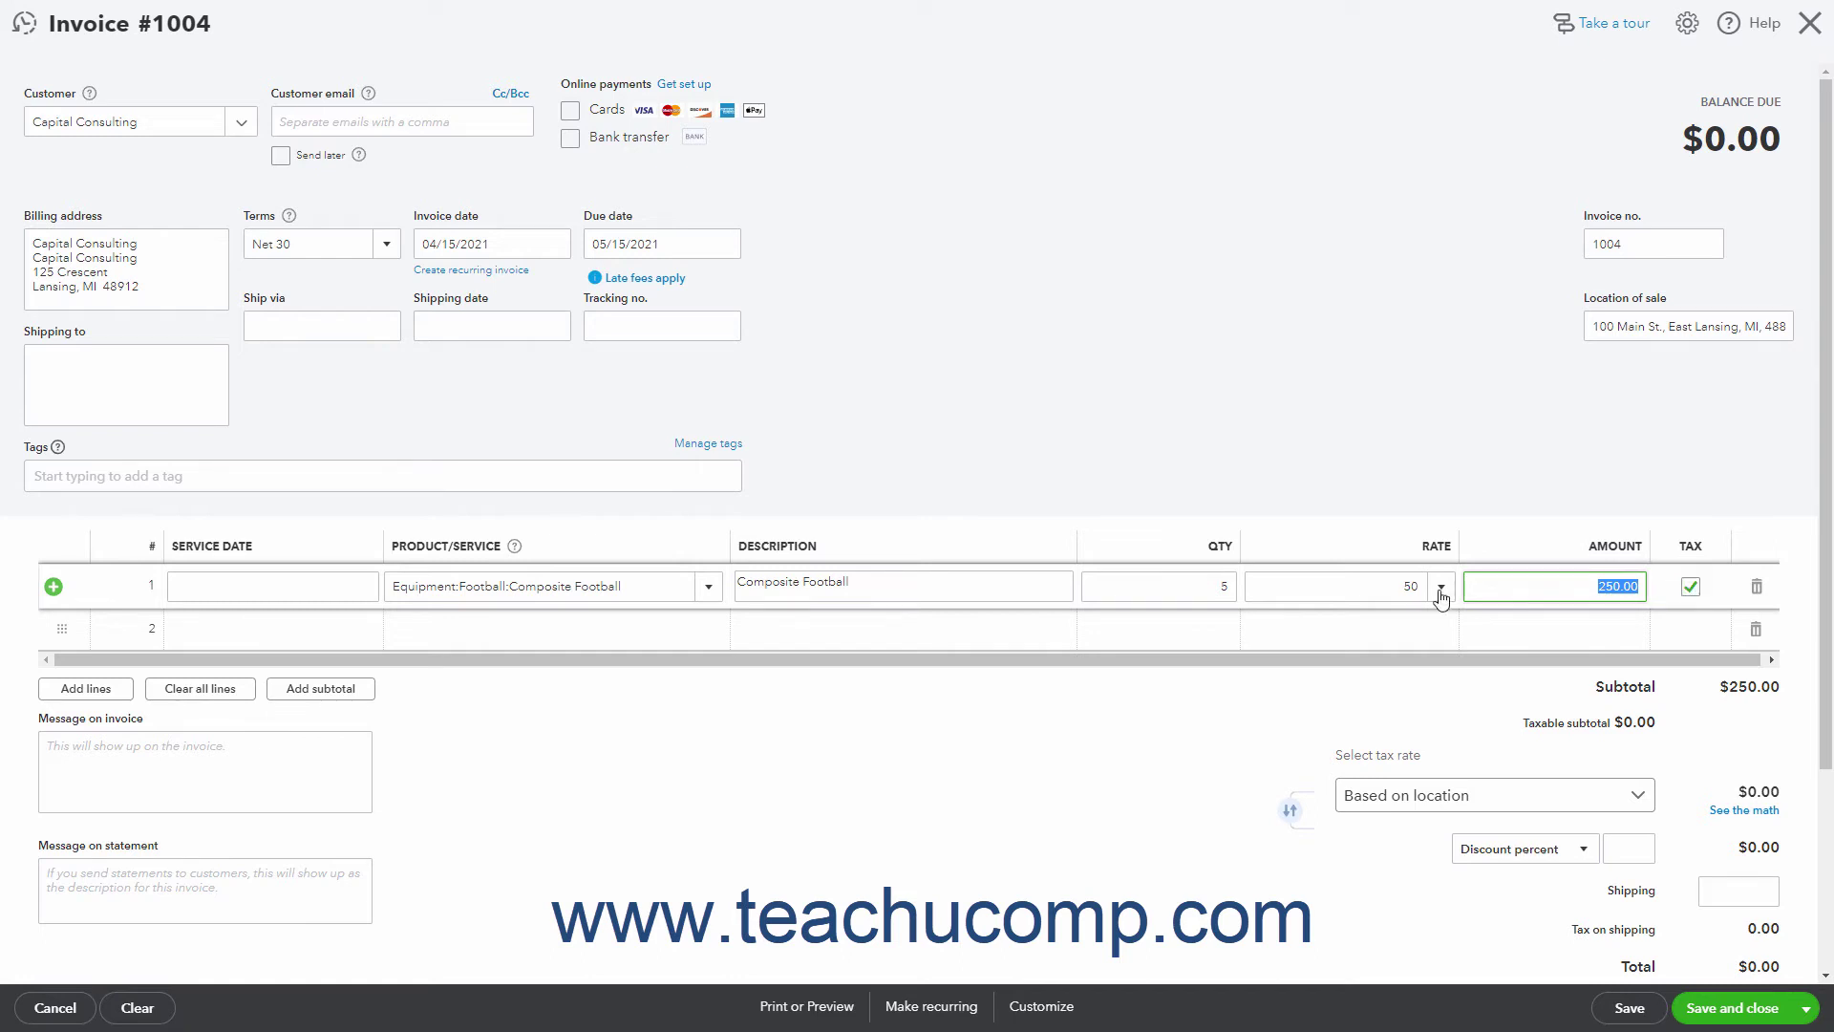
# Add line 2 billing 3 Leather Football at 85 for 255.00, making the subtotal $505.00.
pyautogui.click(635, 642)
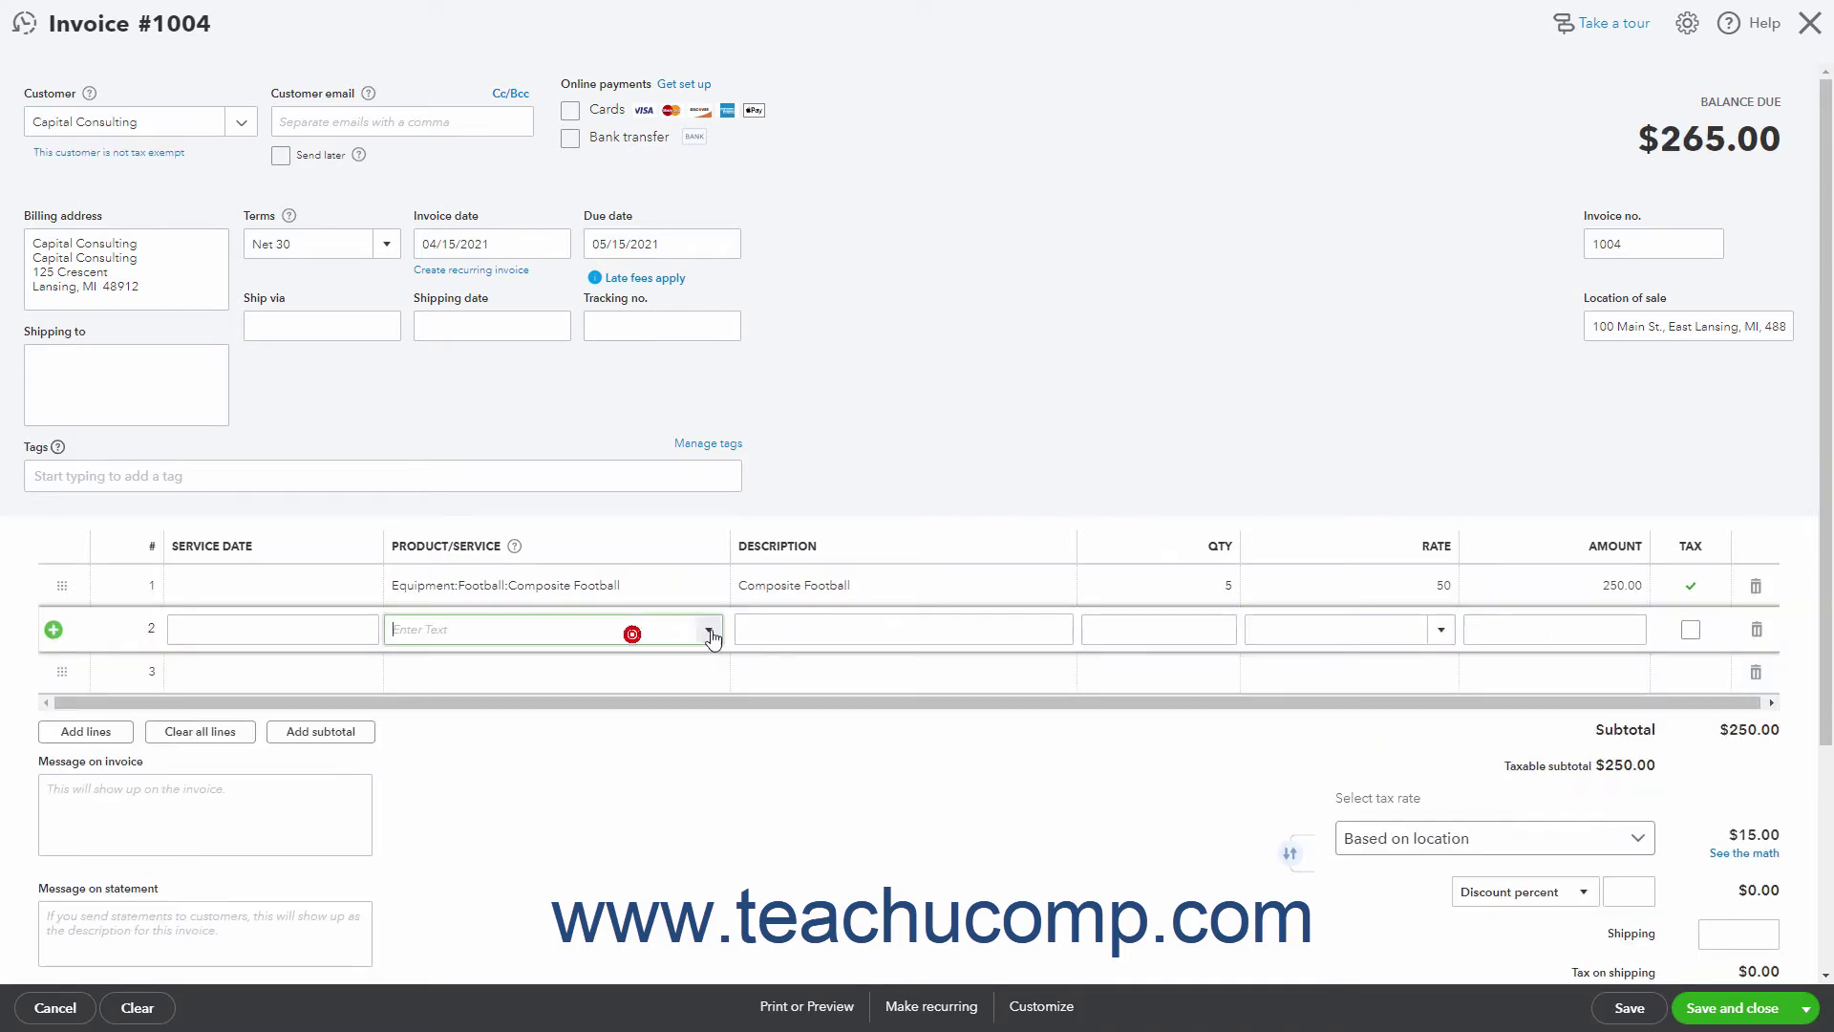
pyautogui.click(708, 629)
pyautogui.scroll(-3, 653, 778)
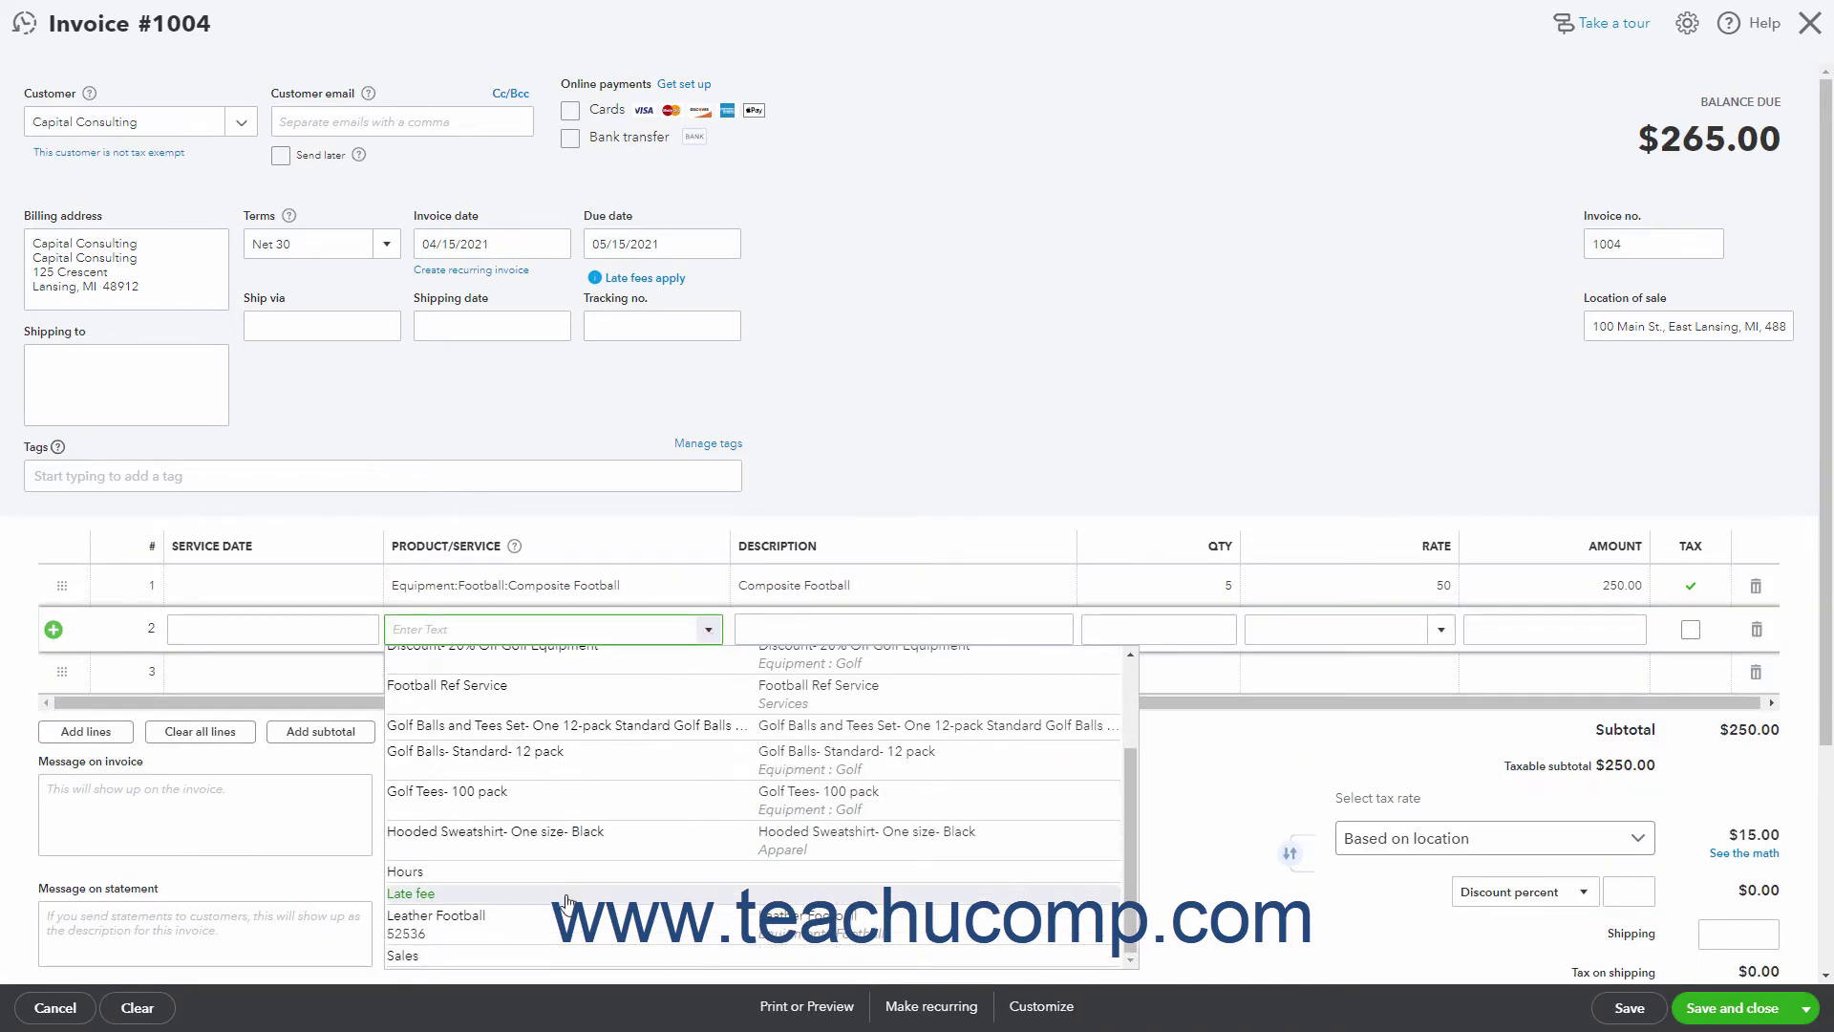
pyautogui.click(554, 926)
pyautogui.click(1173, 627)
pyautogui.write('3')
pyautogui.press('Tab')
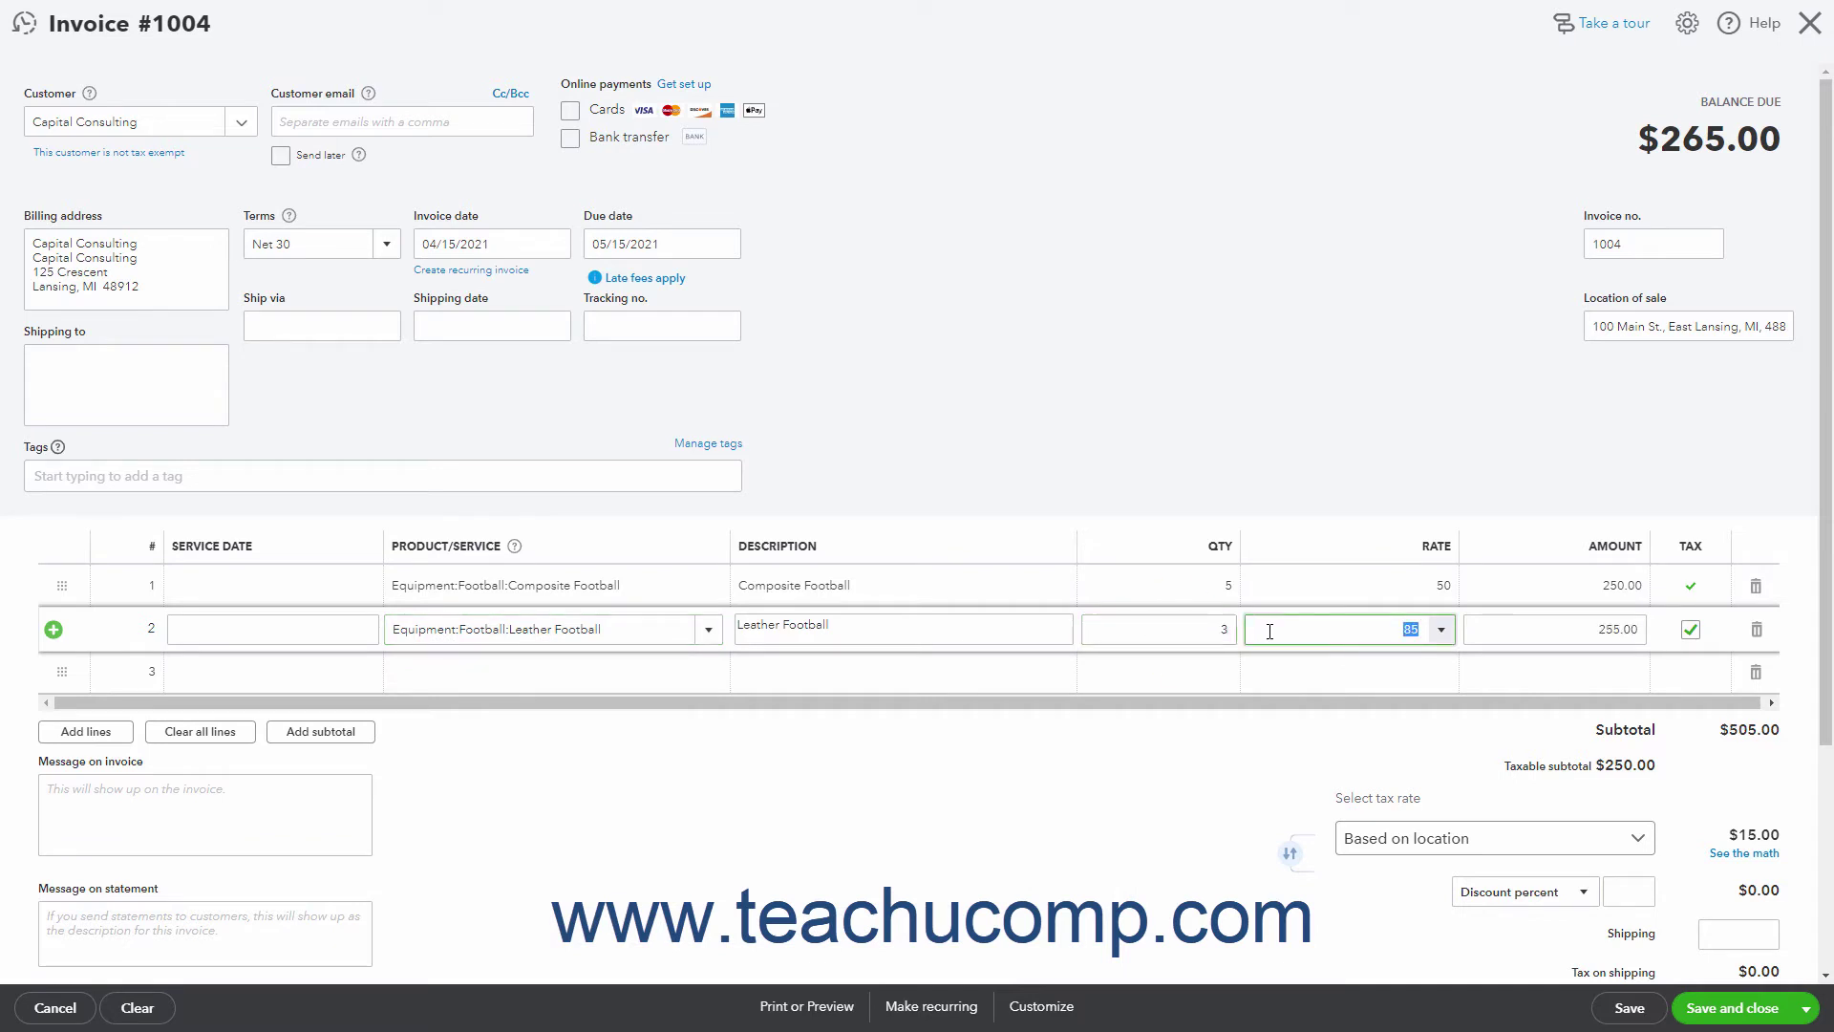
pyautogui.click(74, 599)
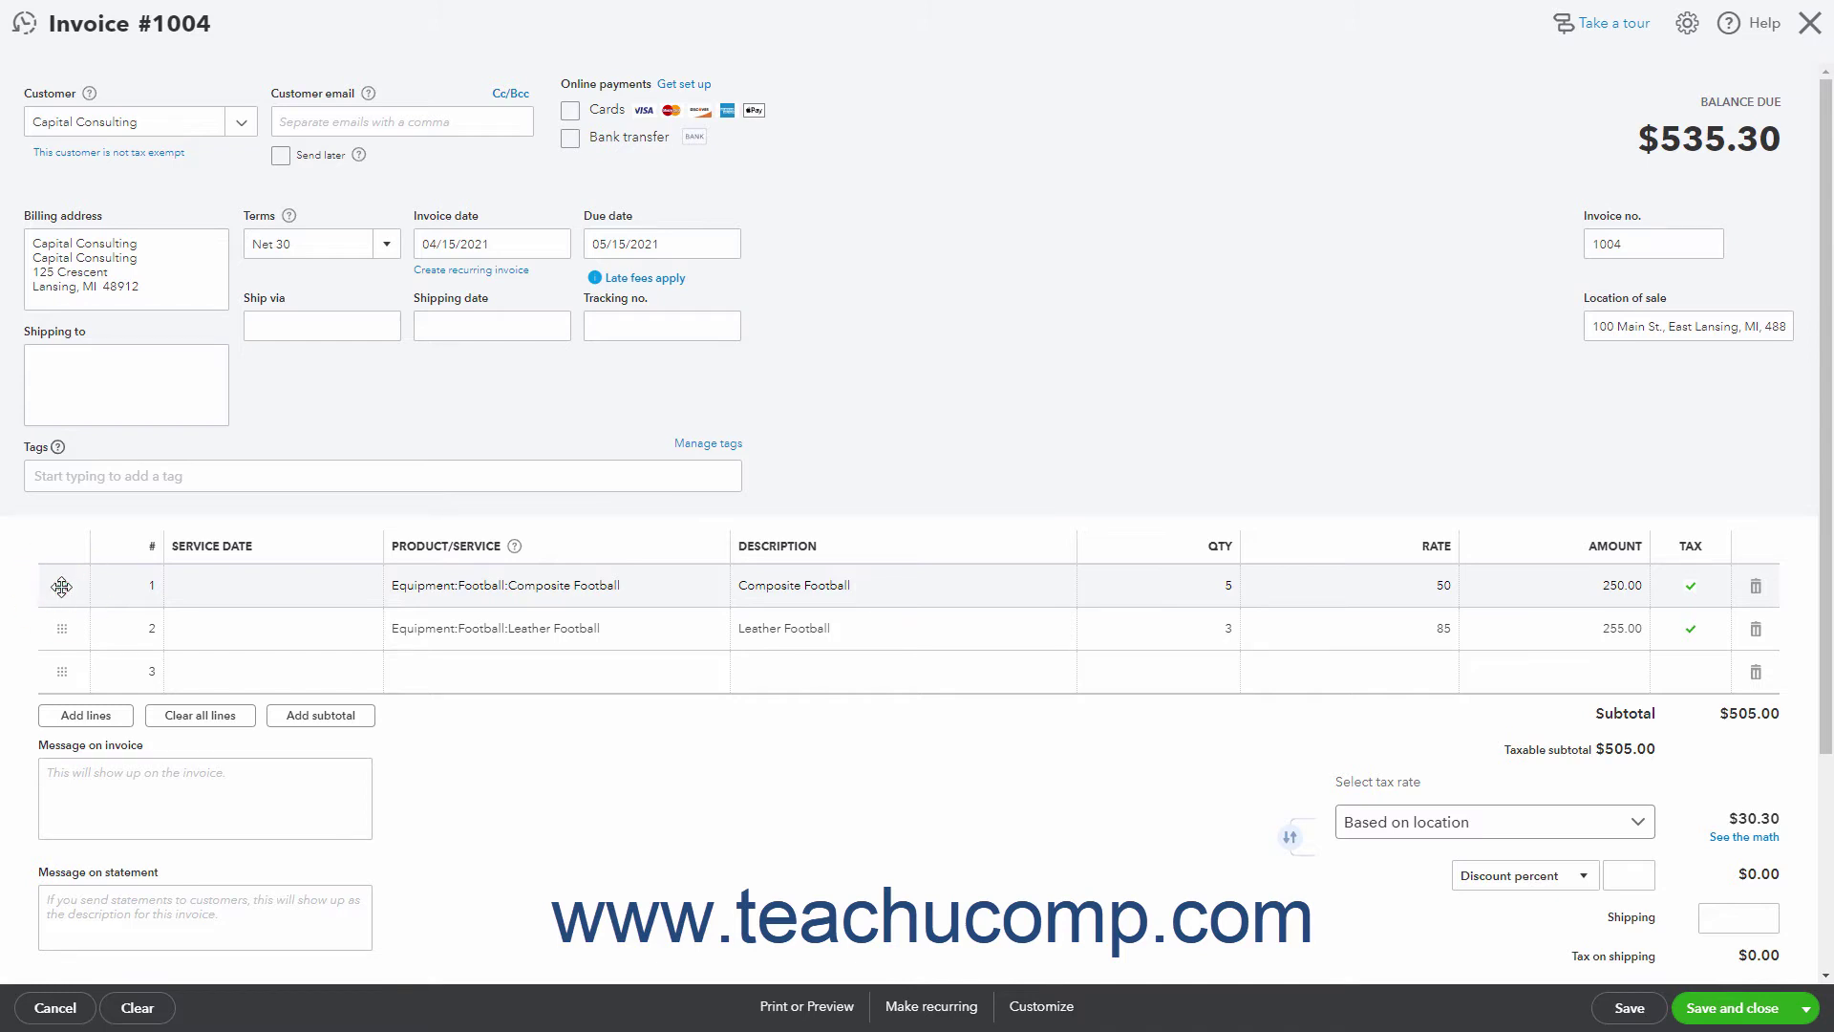
# Move Leather Football above Composite Football and insert a $505.00 subtotal line beneath them.
pyautogui.moveTo(61, 586); pyautogui.dragTo(62, 655)
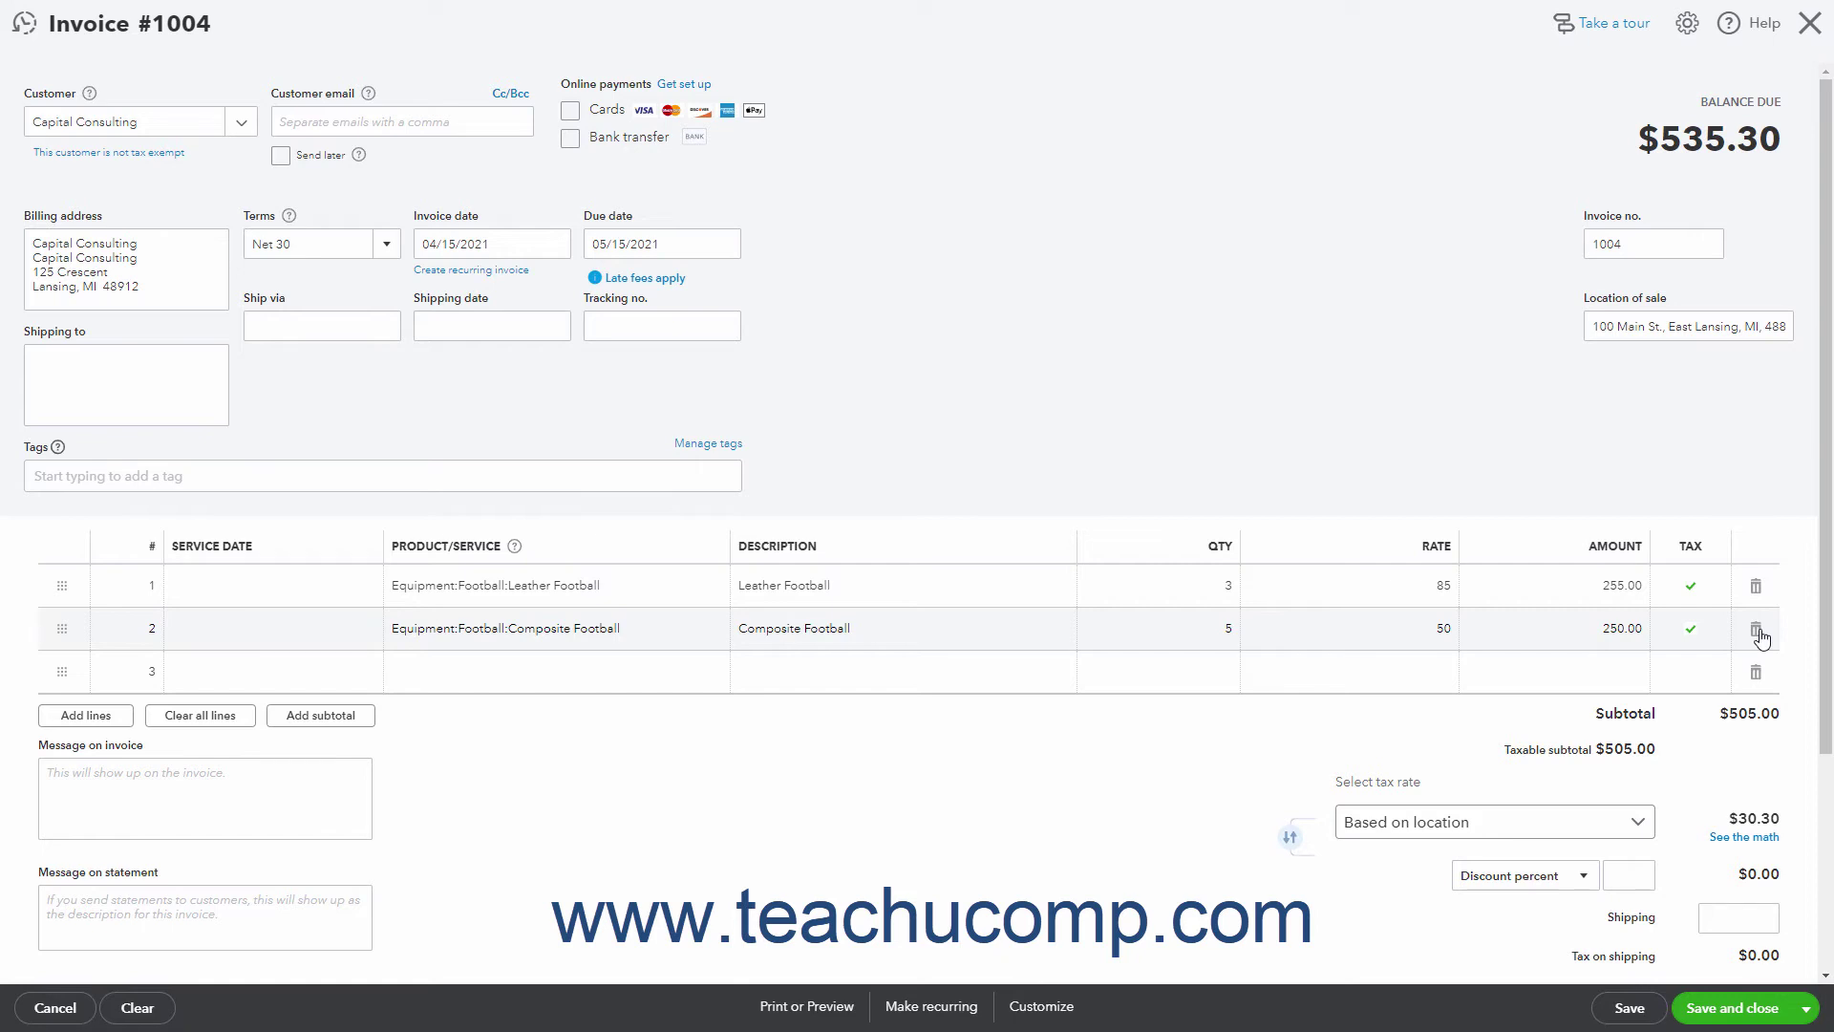
pyautogui.click(630, 671)
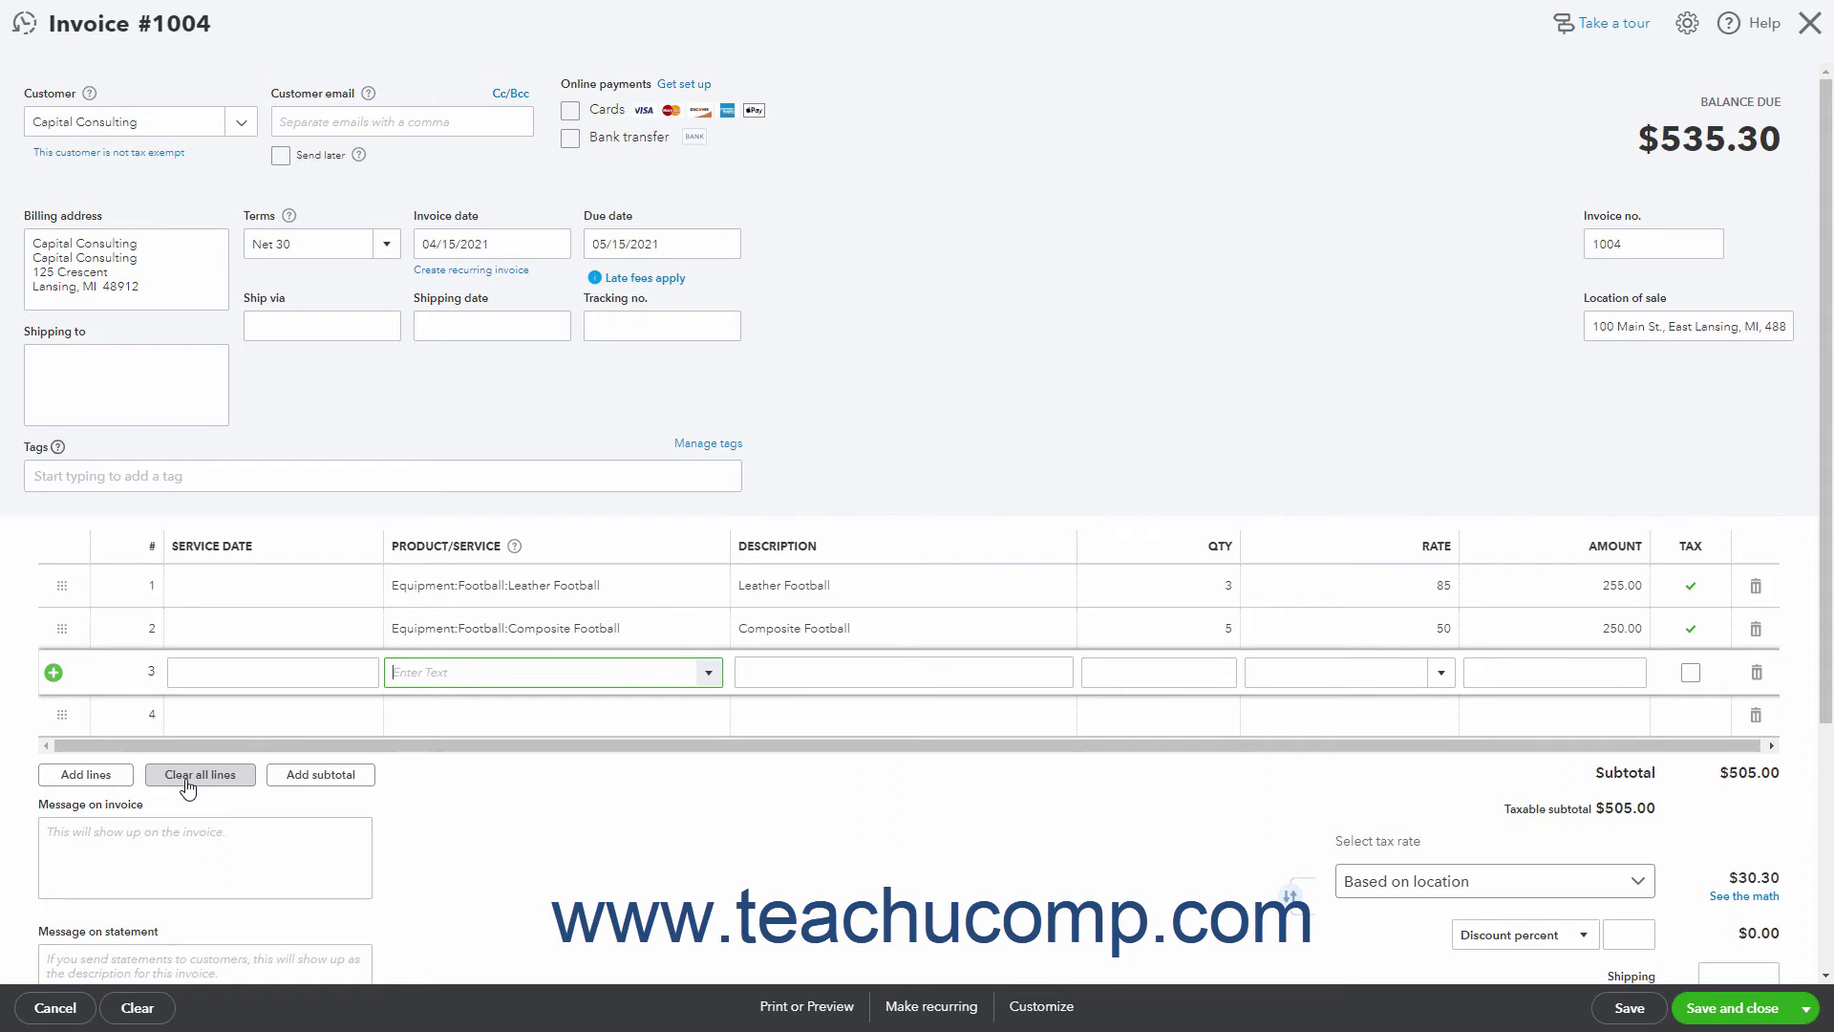
pyautogui.click(448, 621)
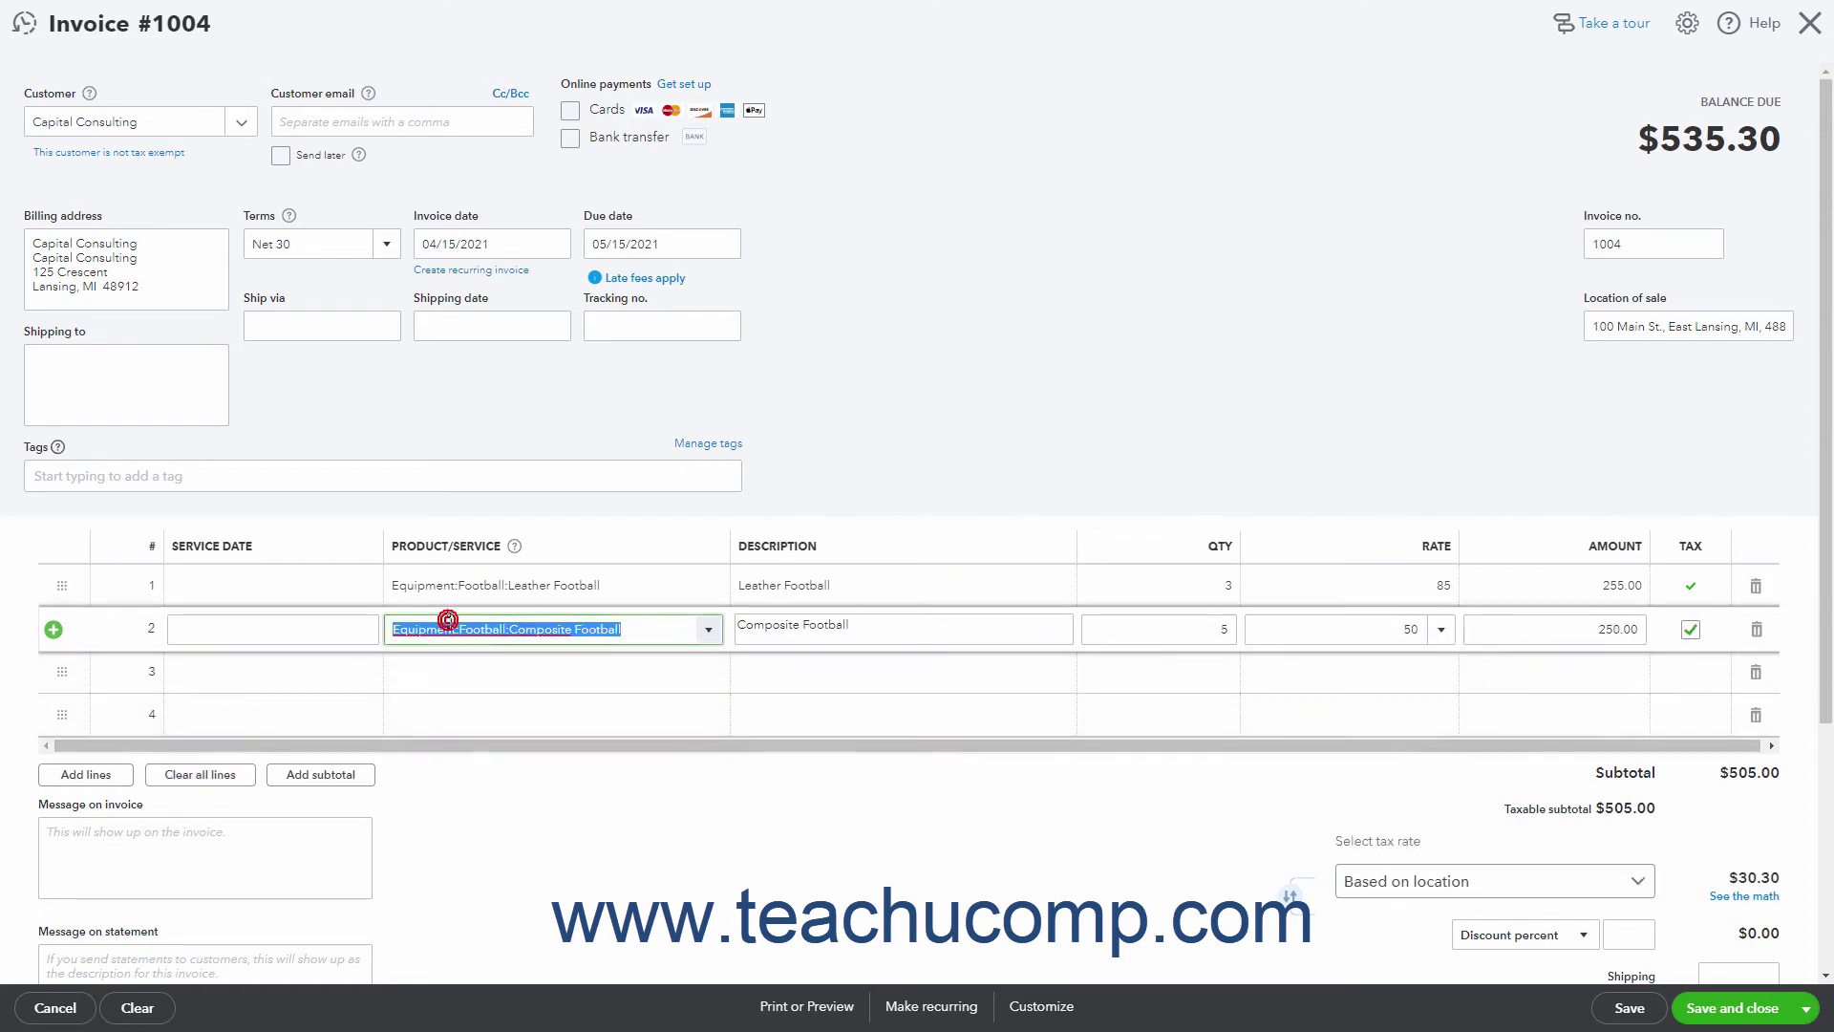
pyautogui.click(341, 779)
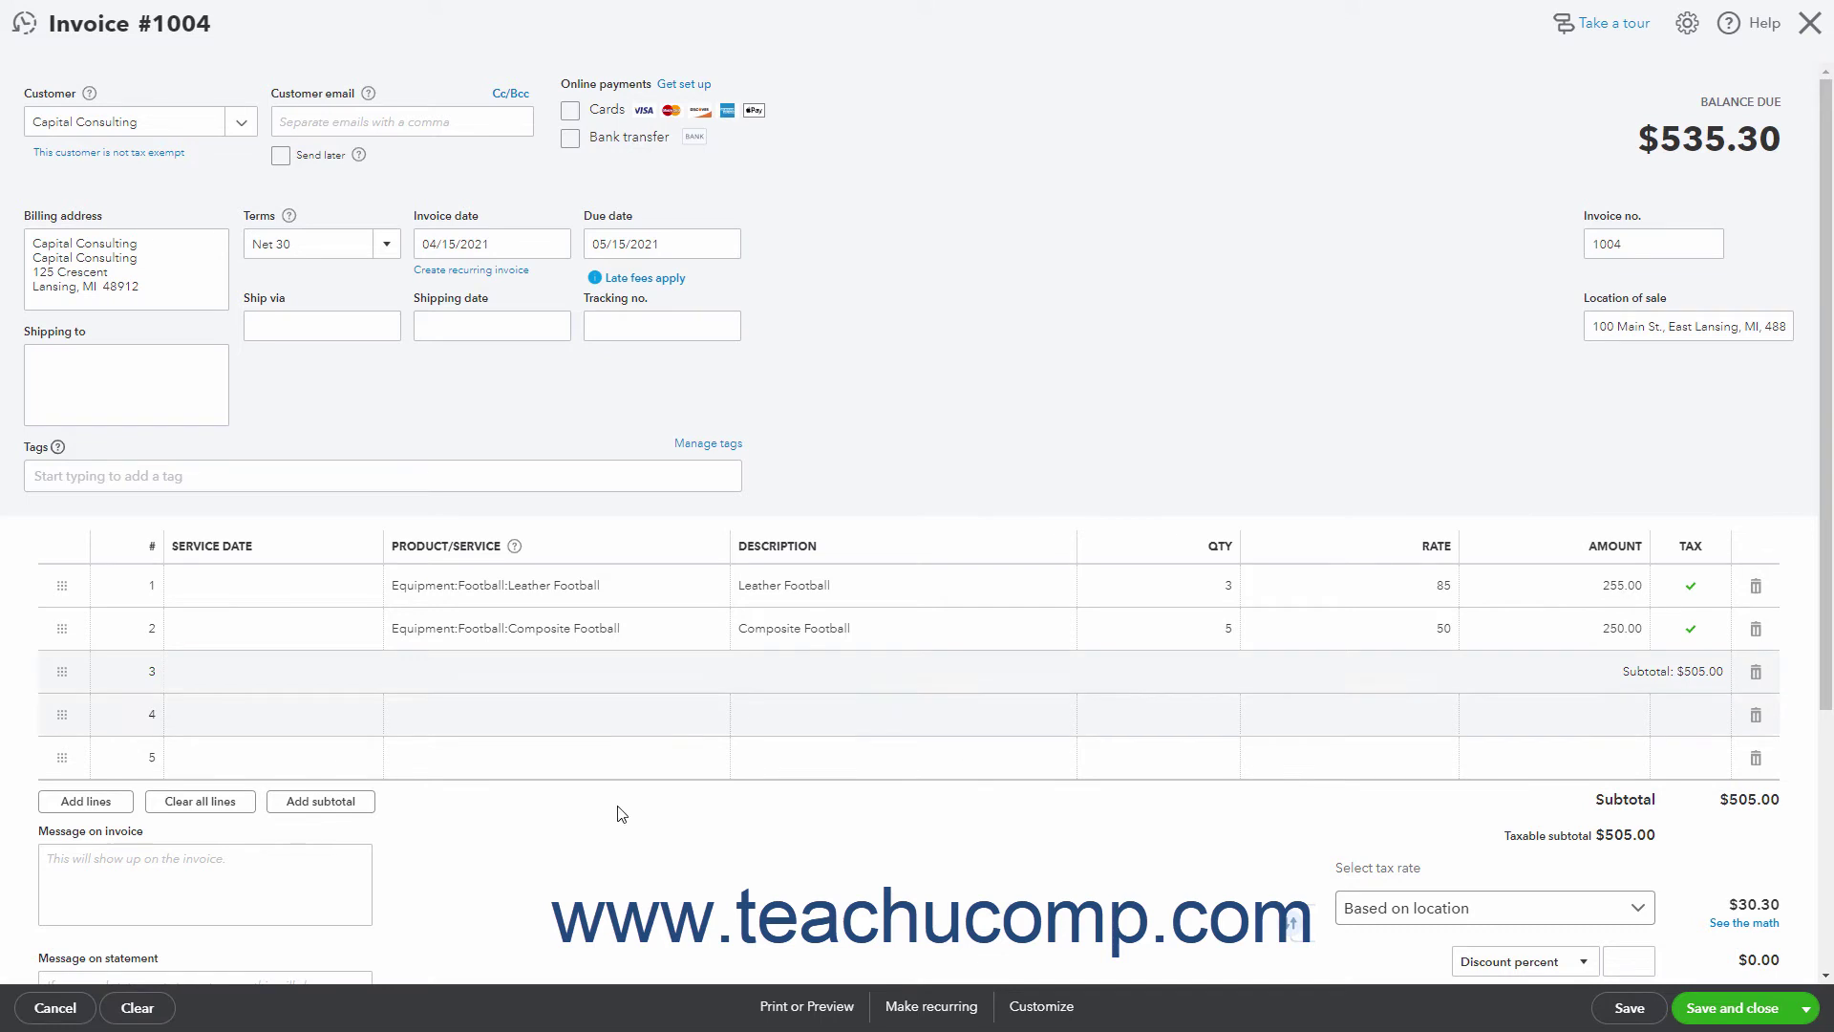
pyautogui.click(325, 877)
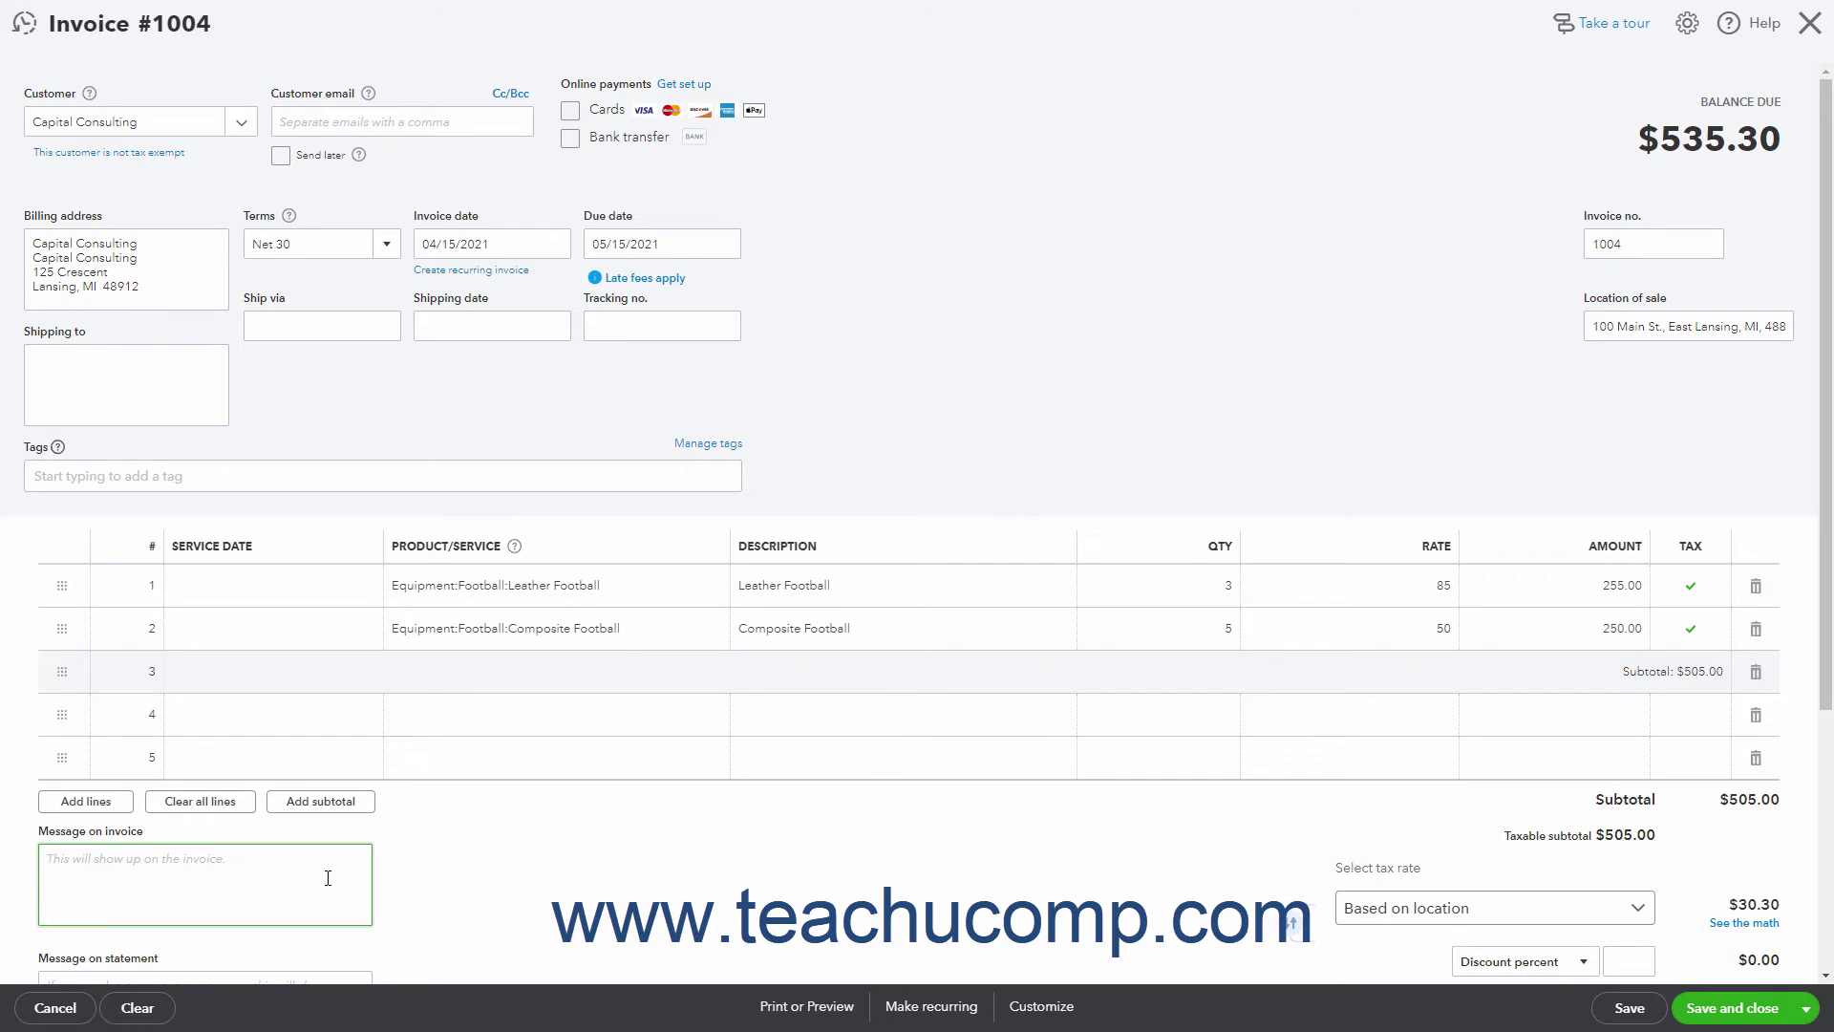
pyautogui.scroll(-3, 328, 877)
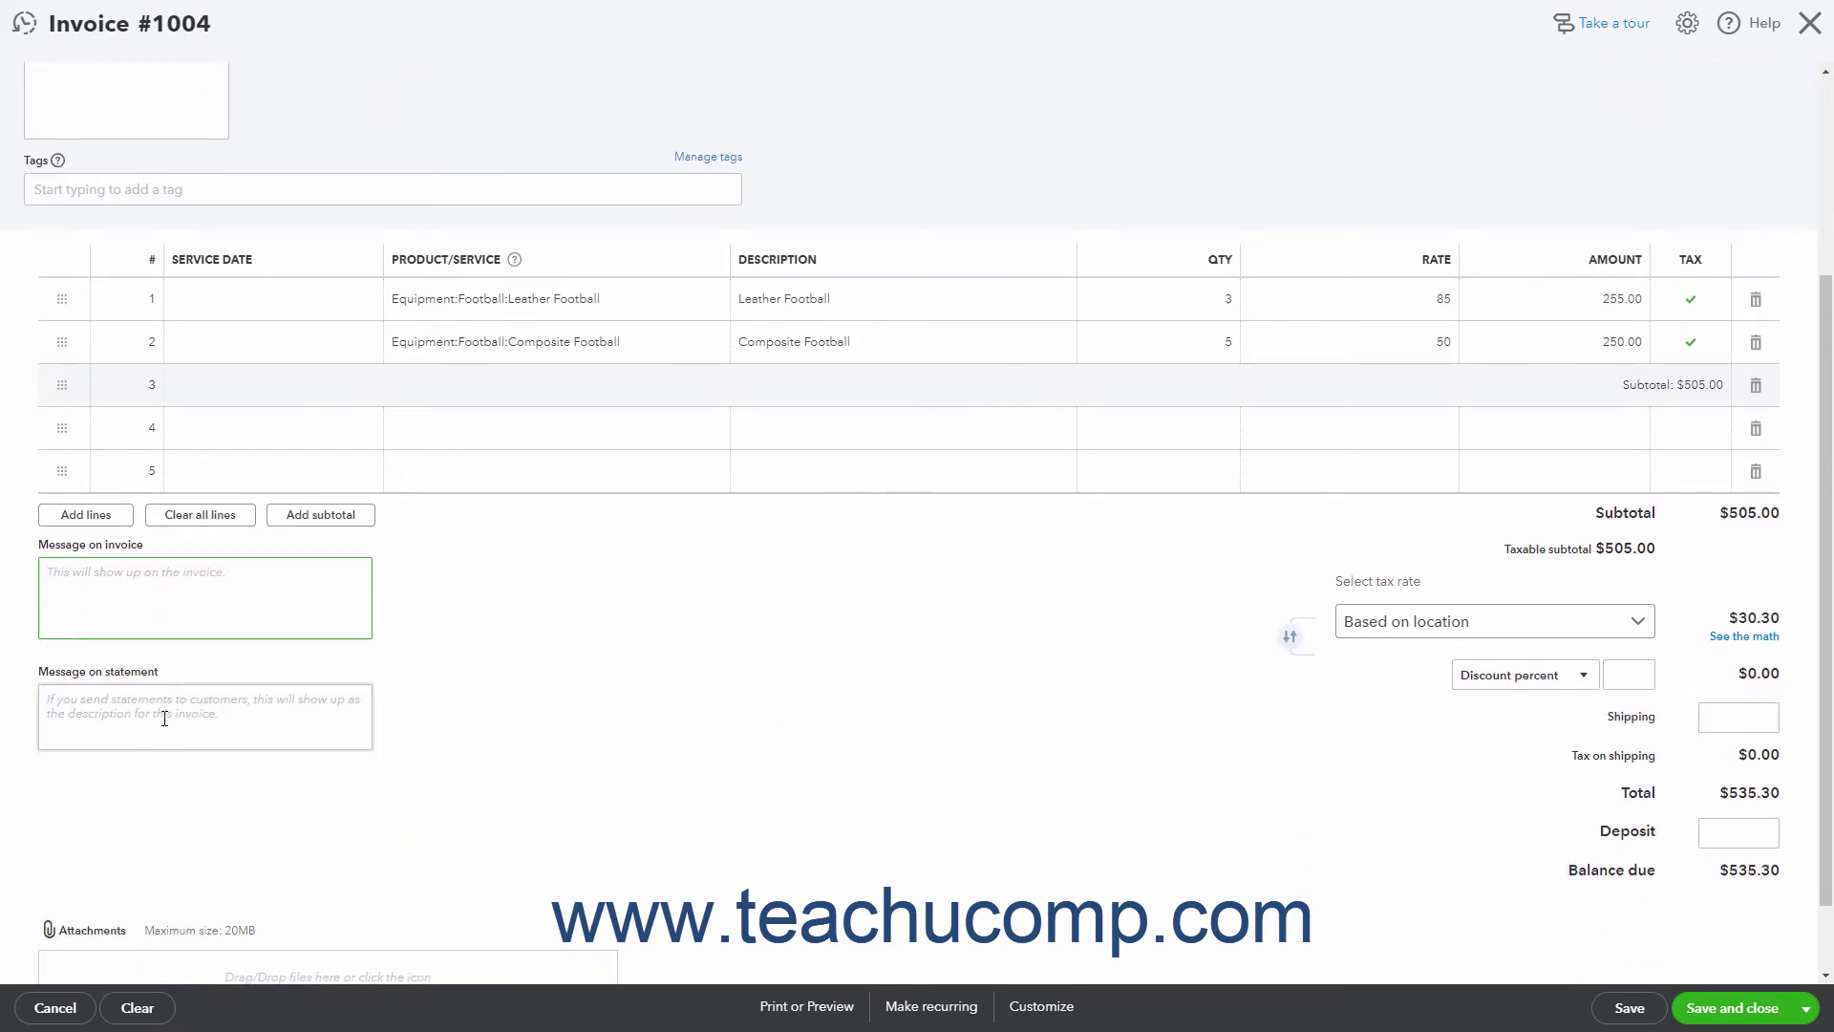
pyautogui.click(164, 714)
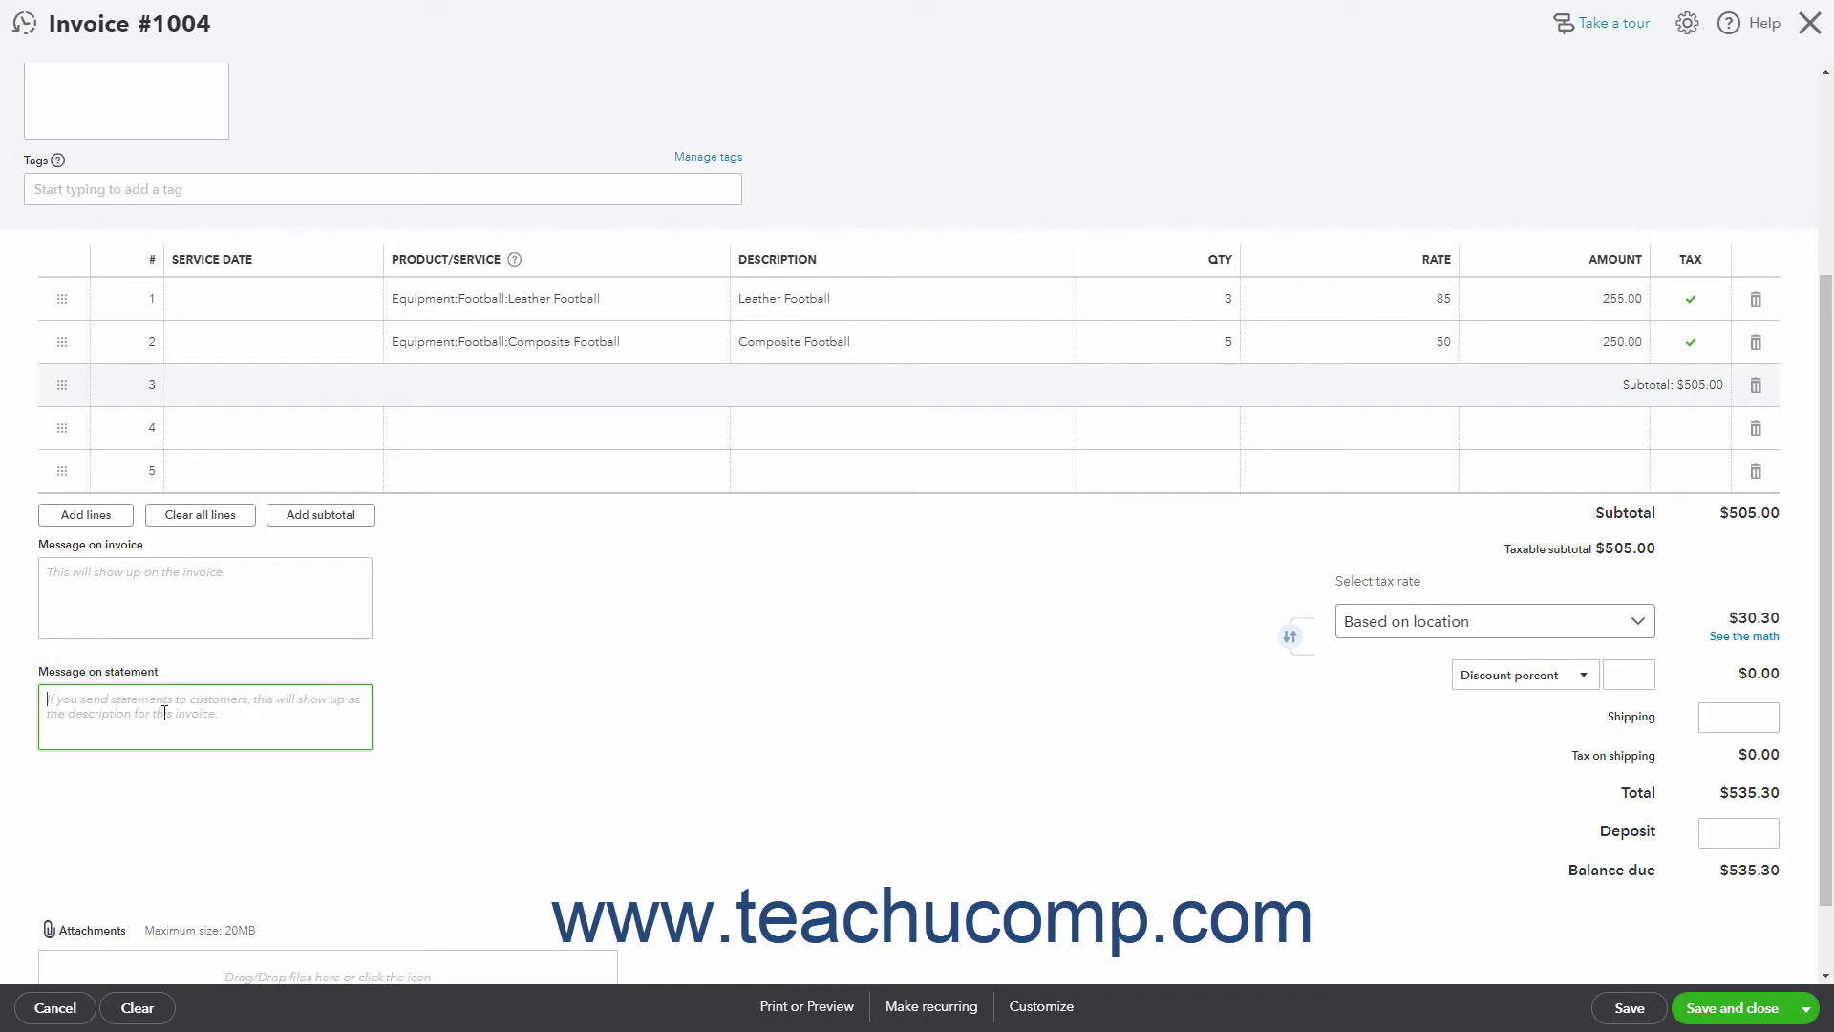
pyautogui.scroll(-1, 110, 917)
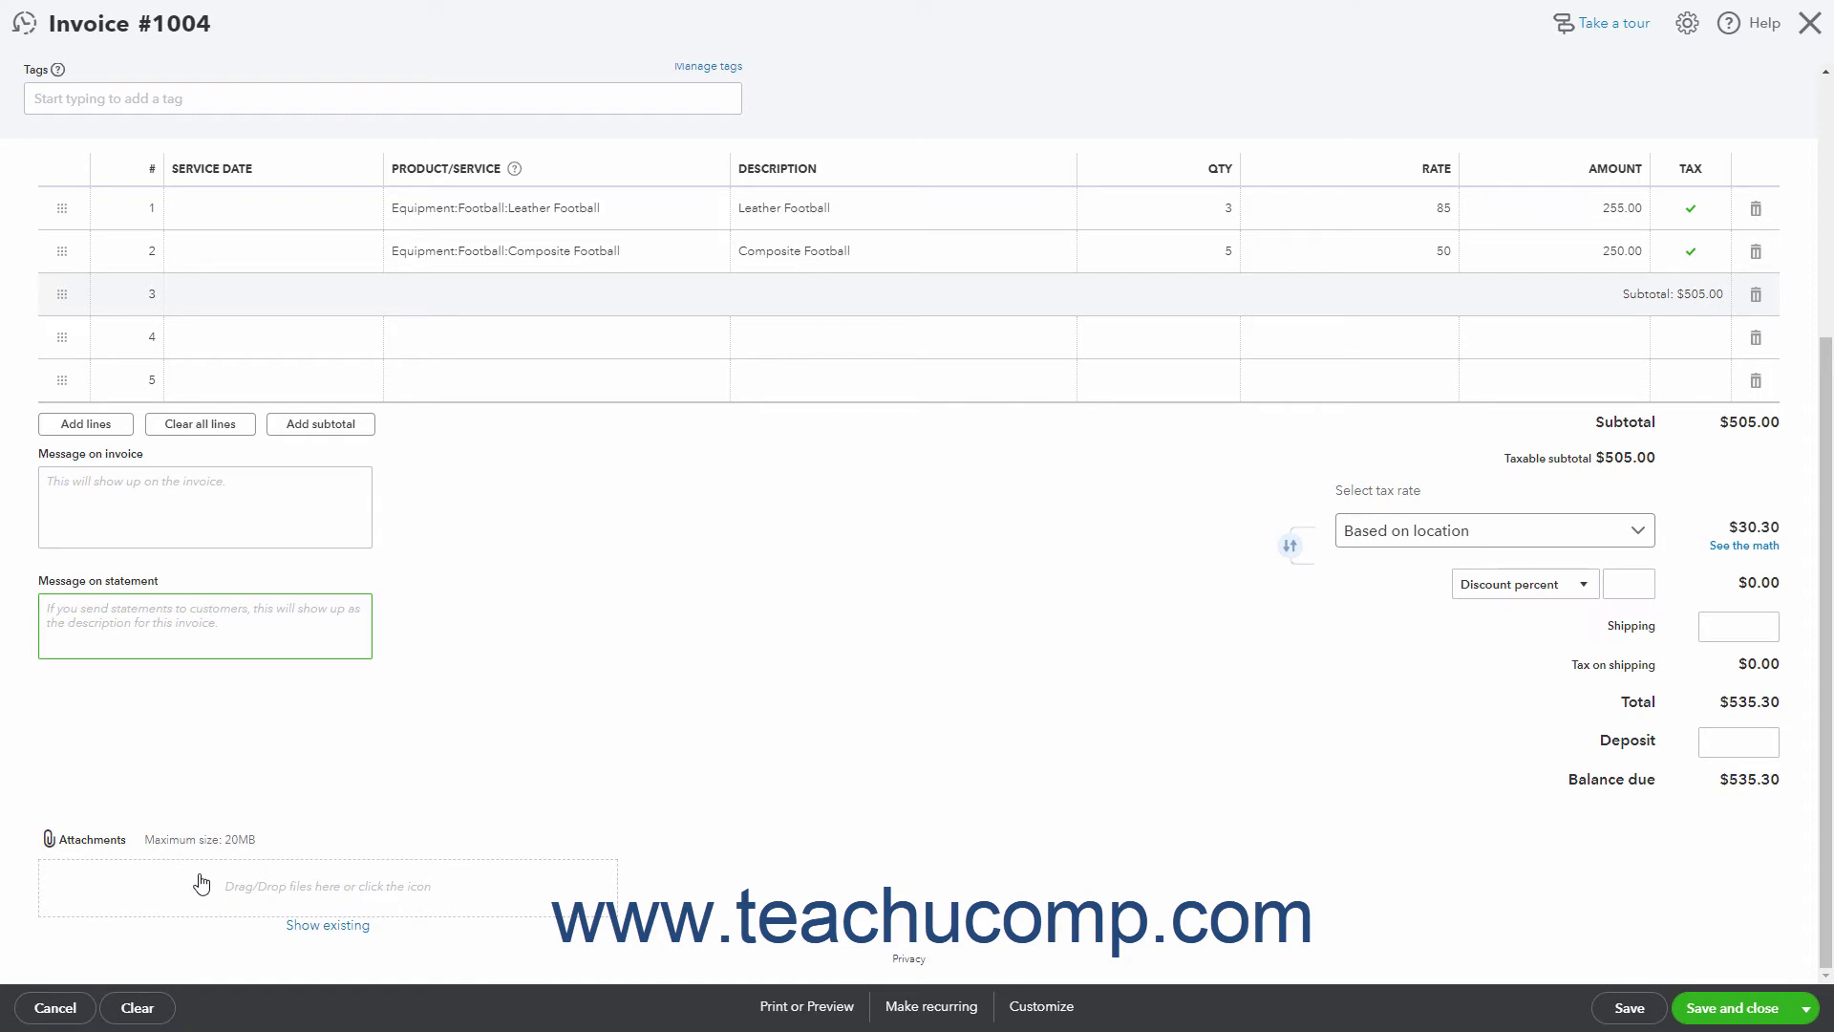
pyautogui.click(84, 849)
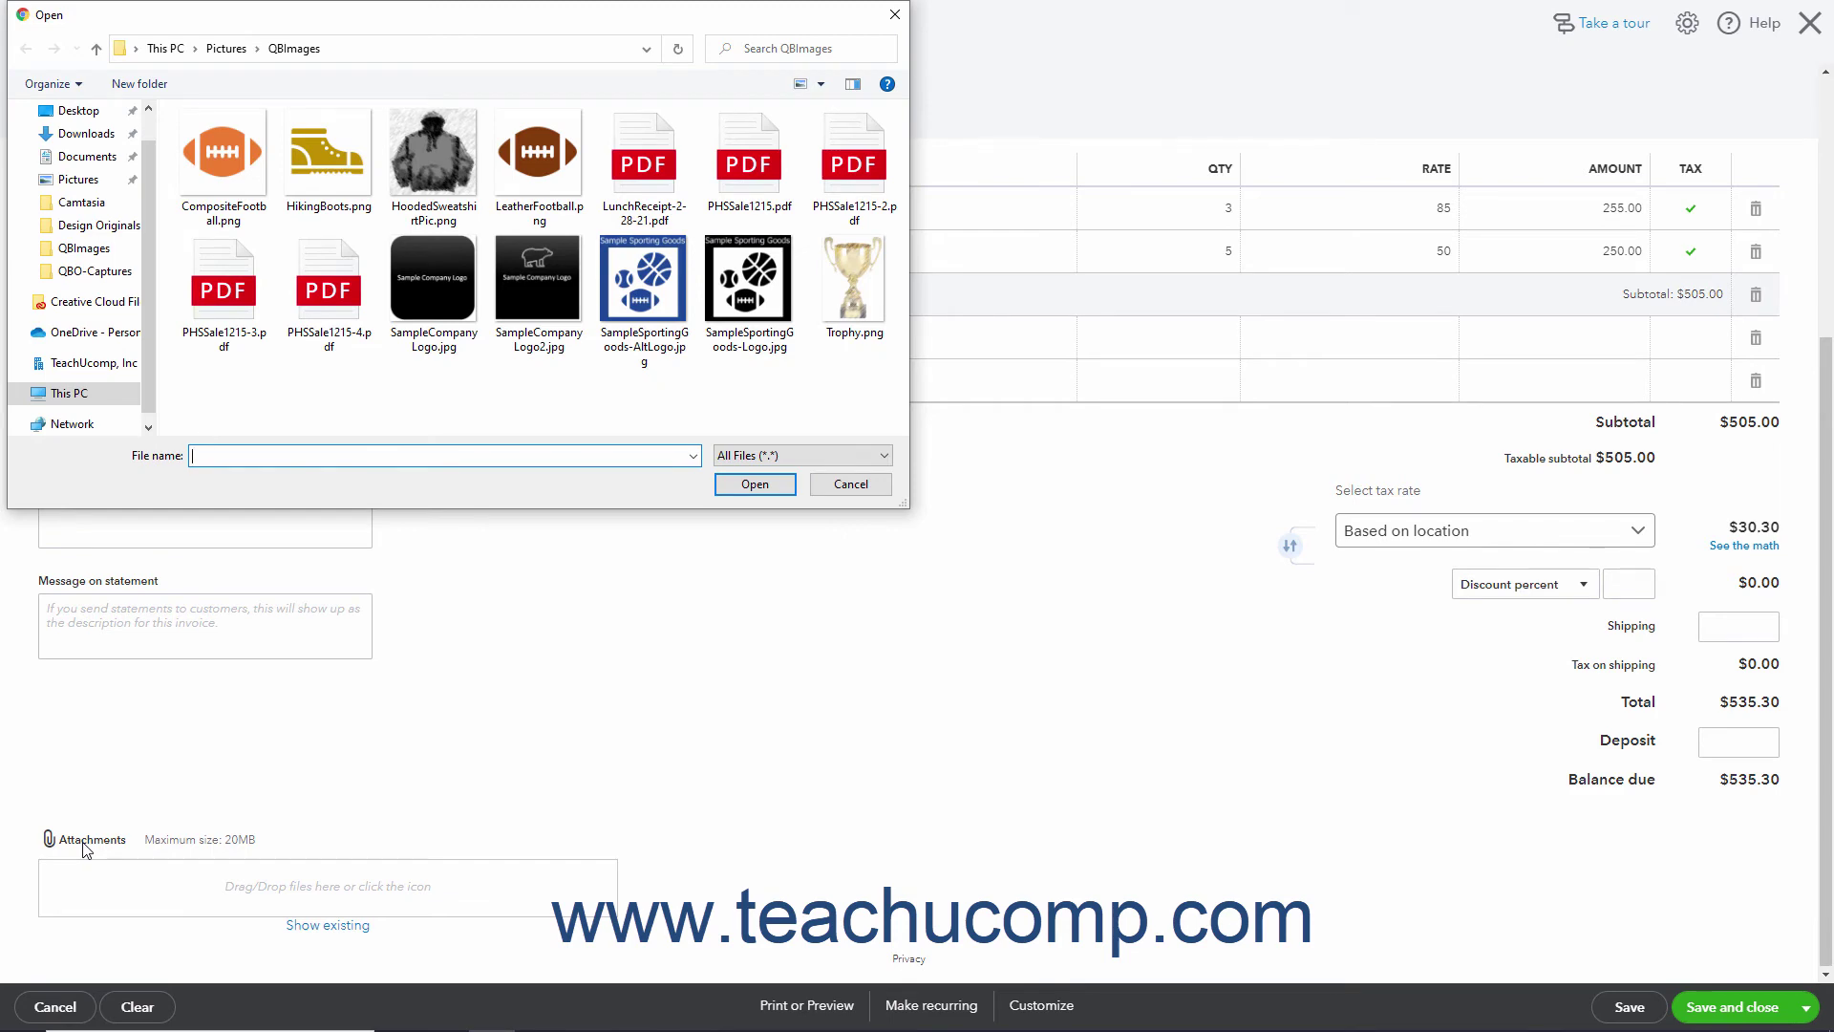
pyautogui.click(842, 488)
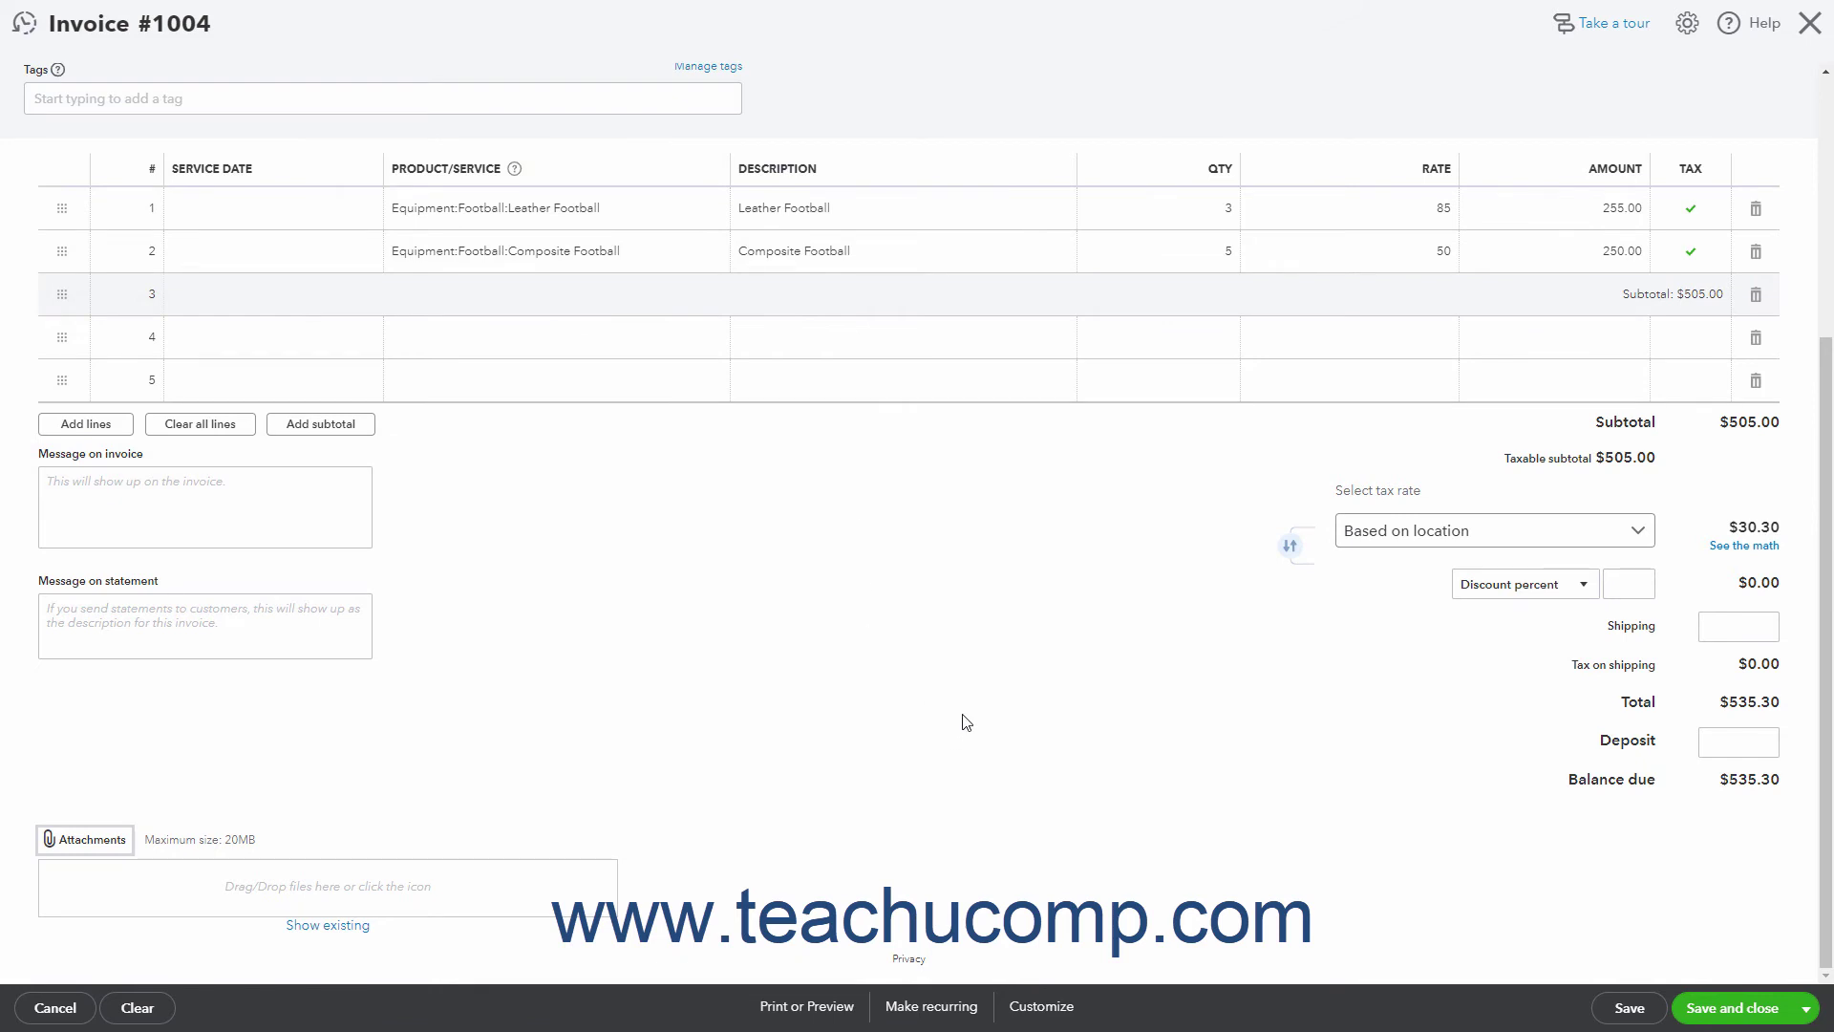
pyautogui.click(1606, 421)
pyautogui.click(1586, 462)
# Keep the sales tax rate on 'Based on location', leaving tax at $30.30.
pyautogui.click(1638, 533)
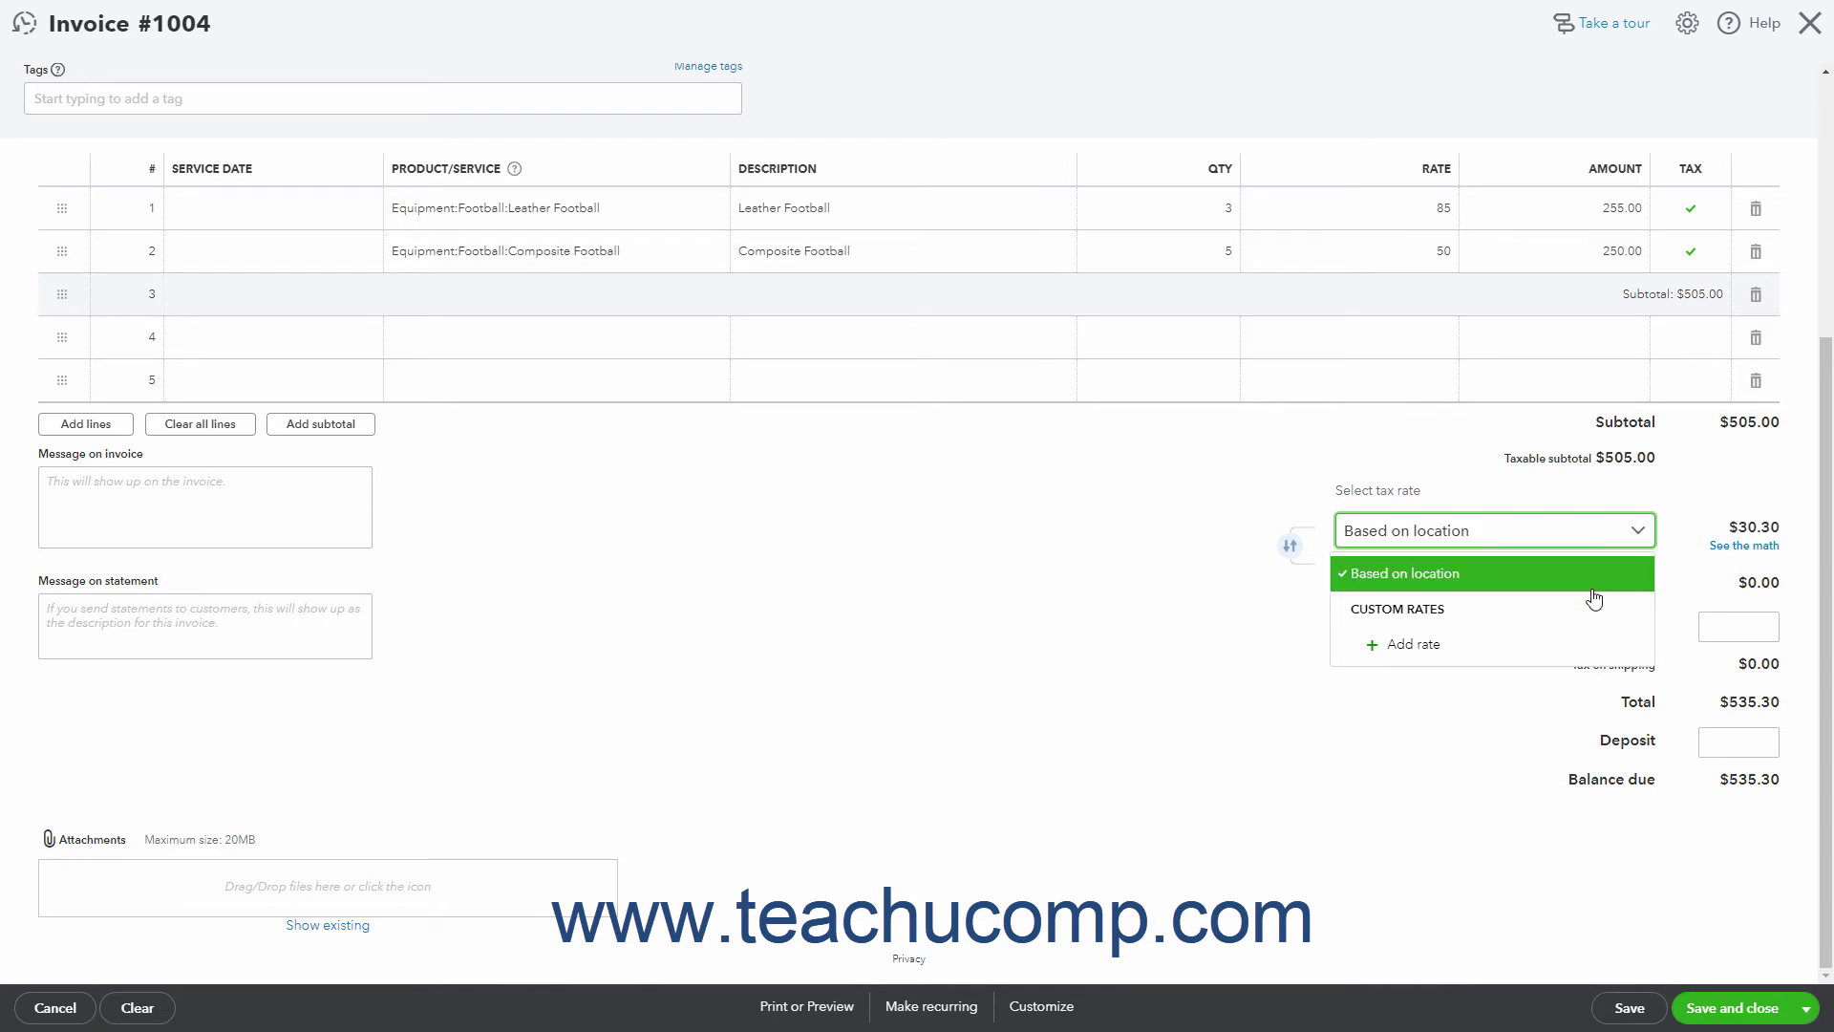
pyautogui.click(1670, 537)
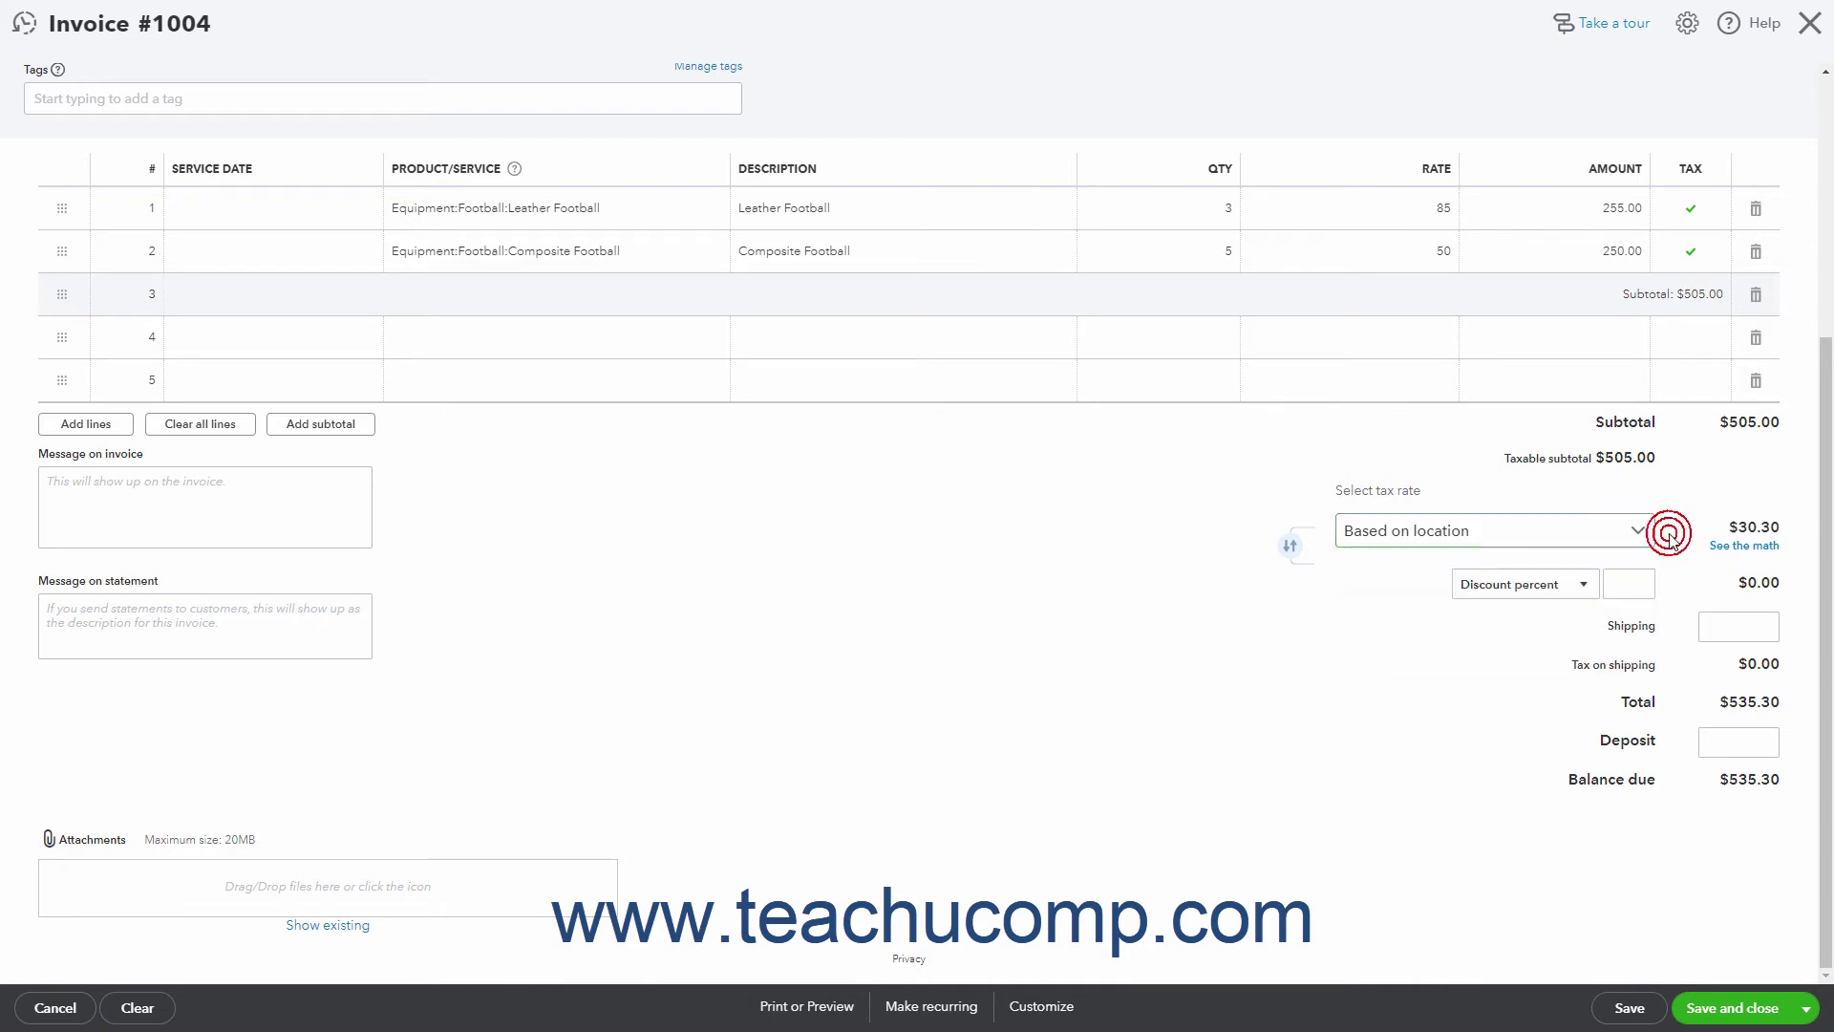
pyautogui.click(1751, 549)
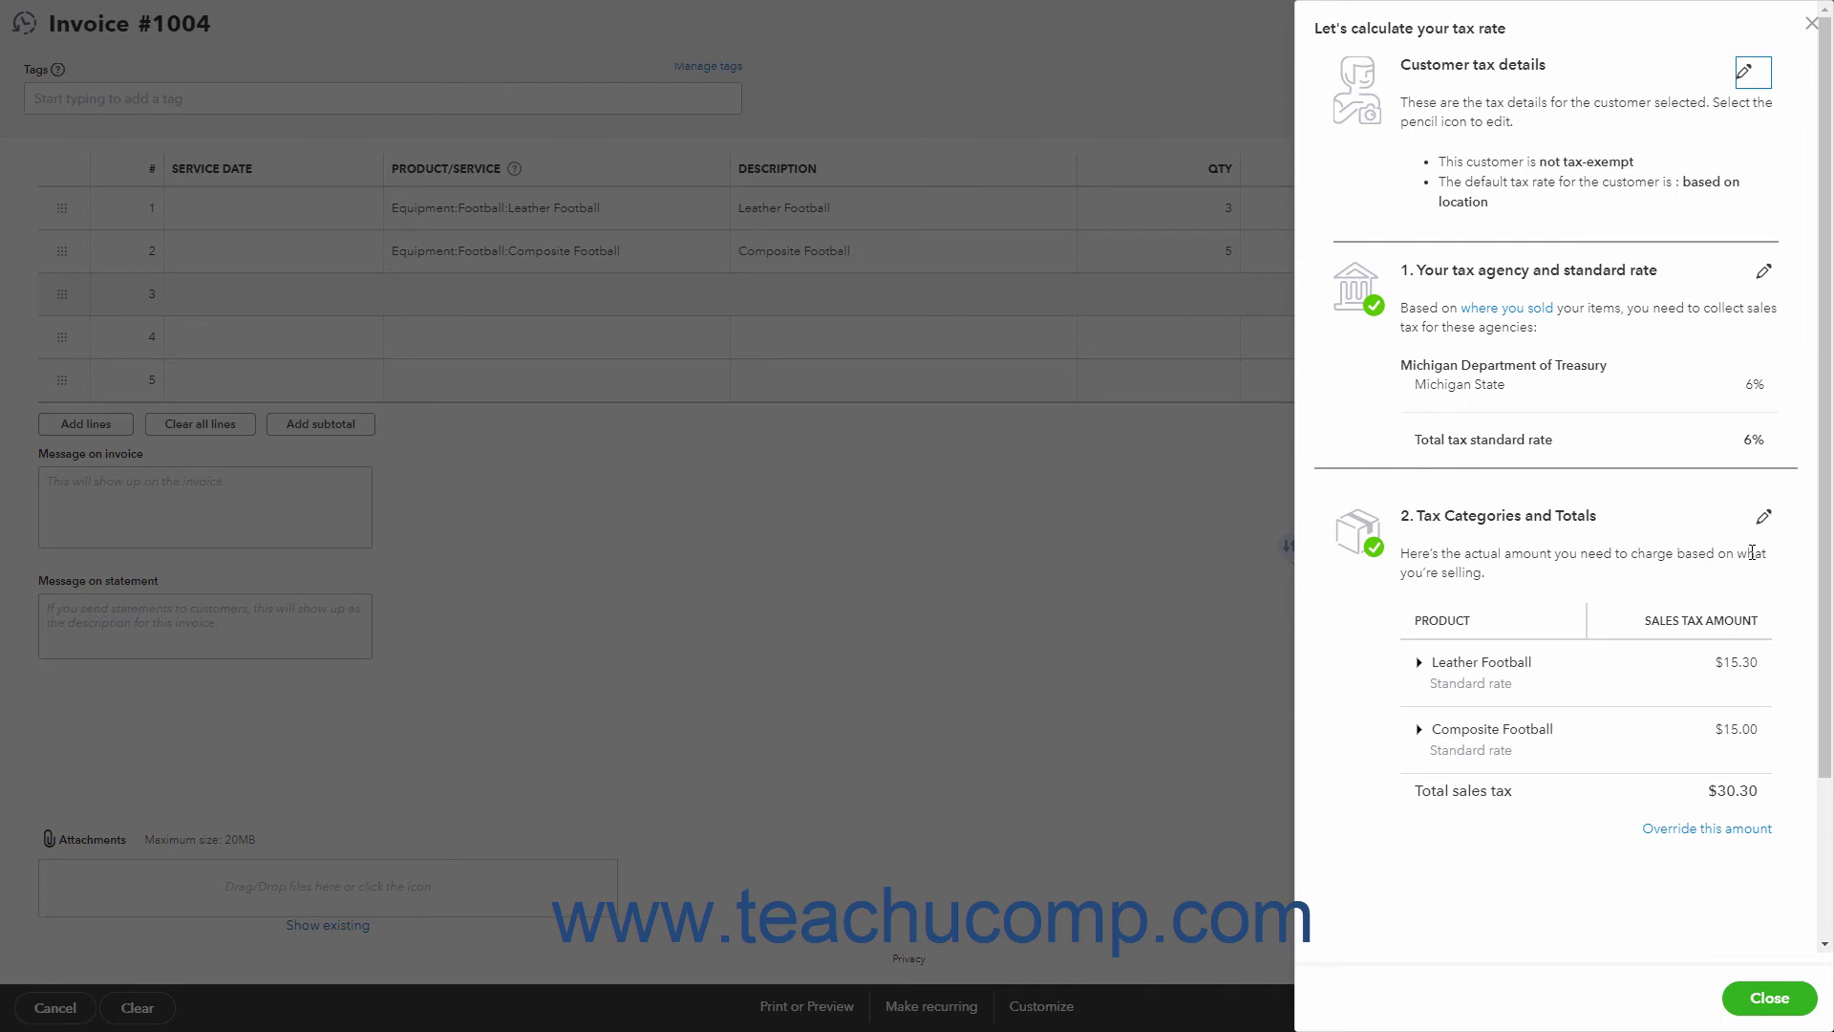
pyautogui.scroll(-2, 1752, 552)
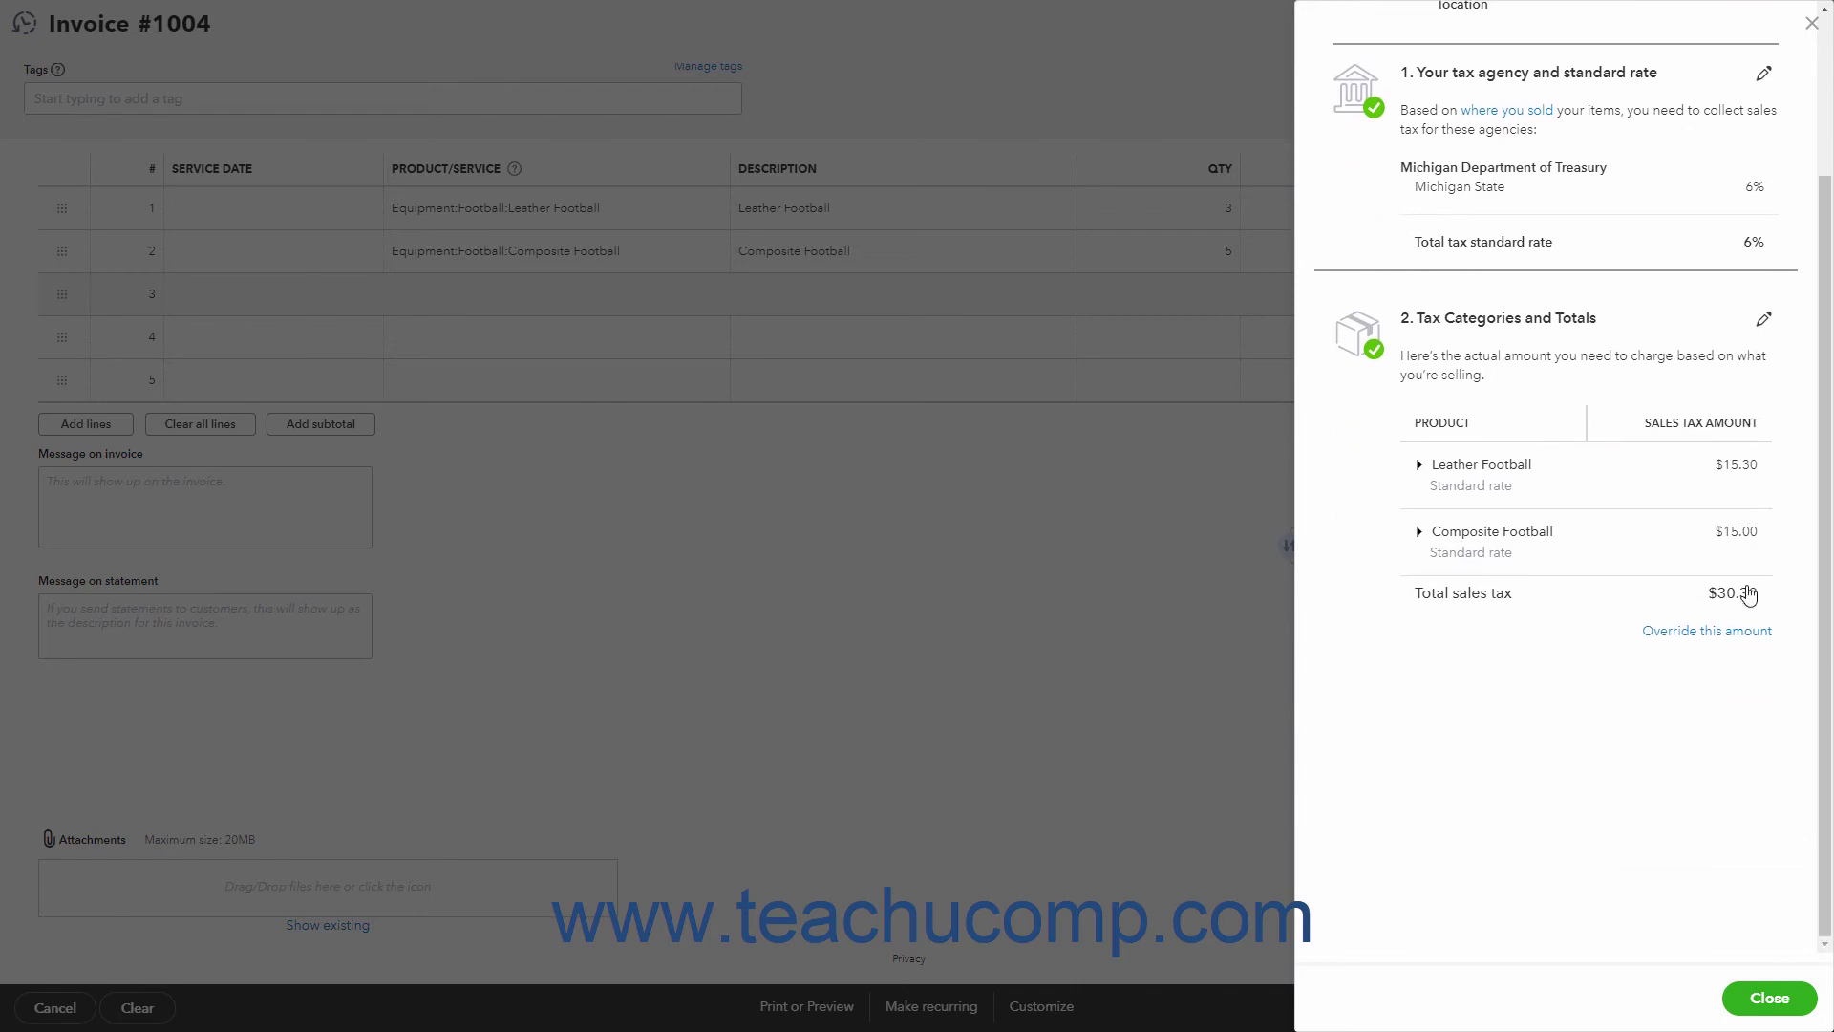
pyautogui.click(1740, 634)
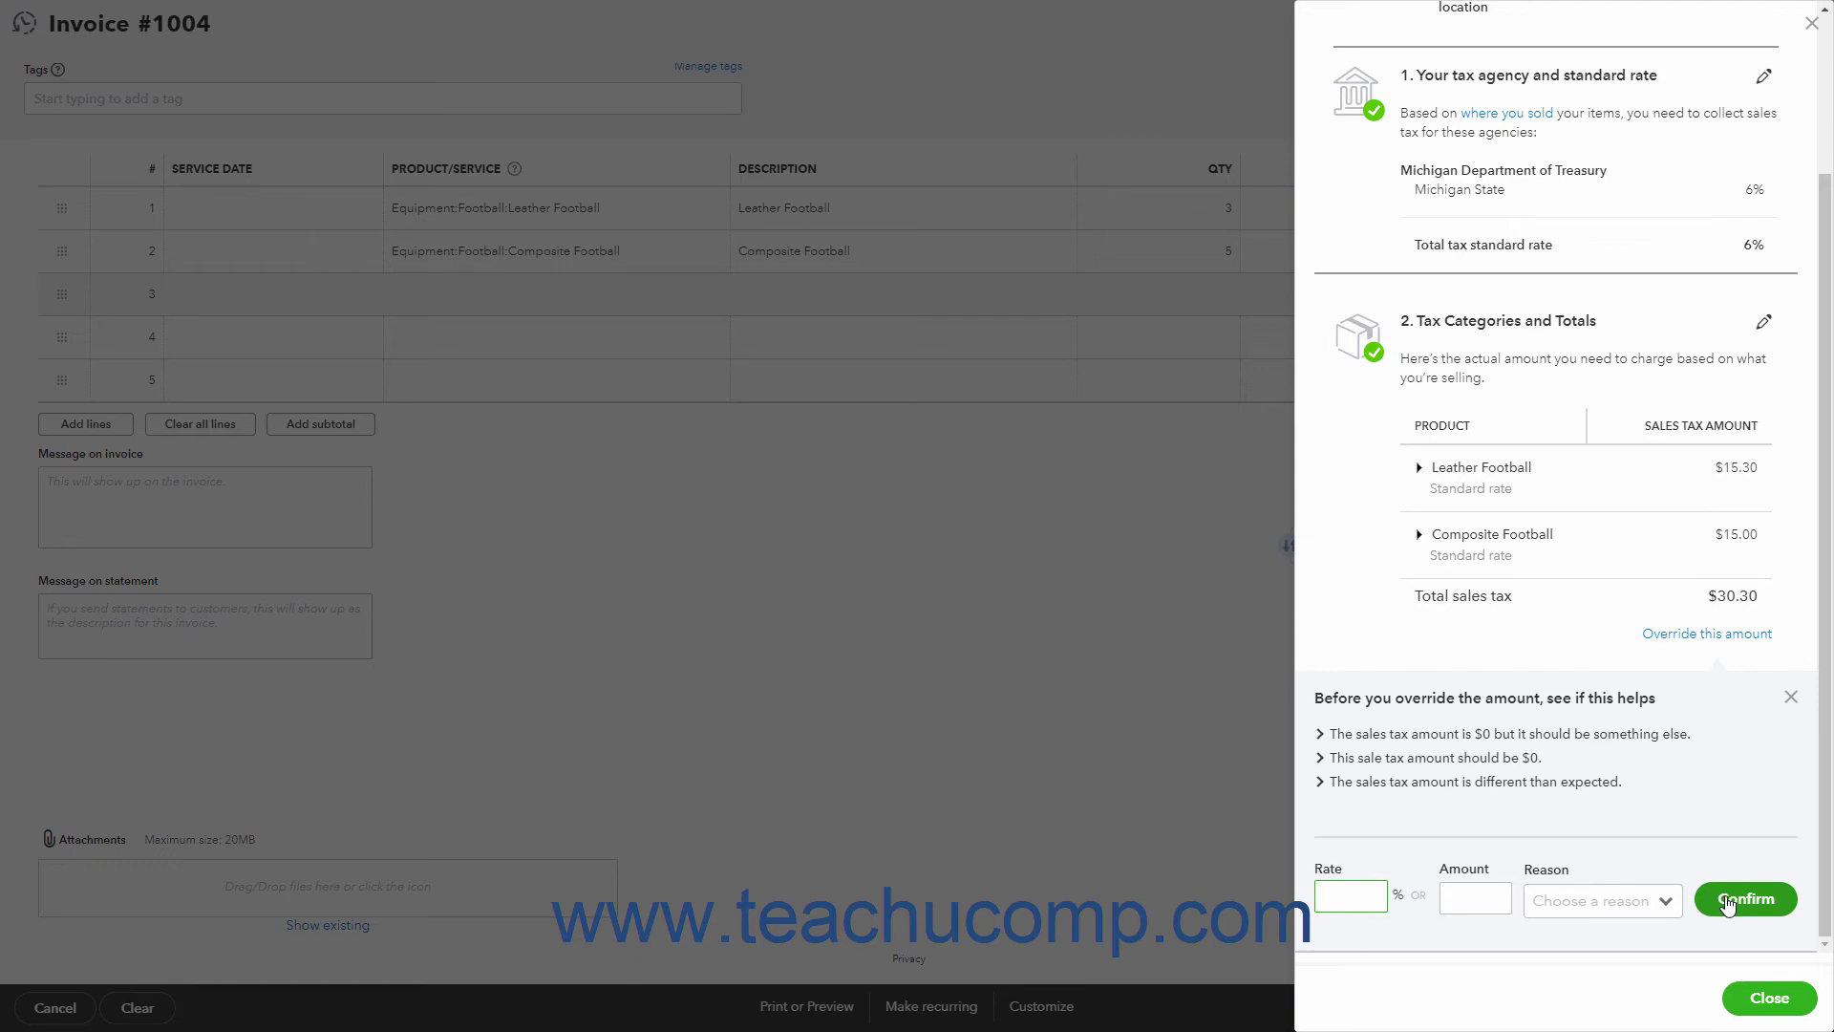
pyautogui.click(1762, 997)
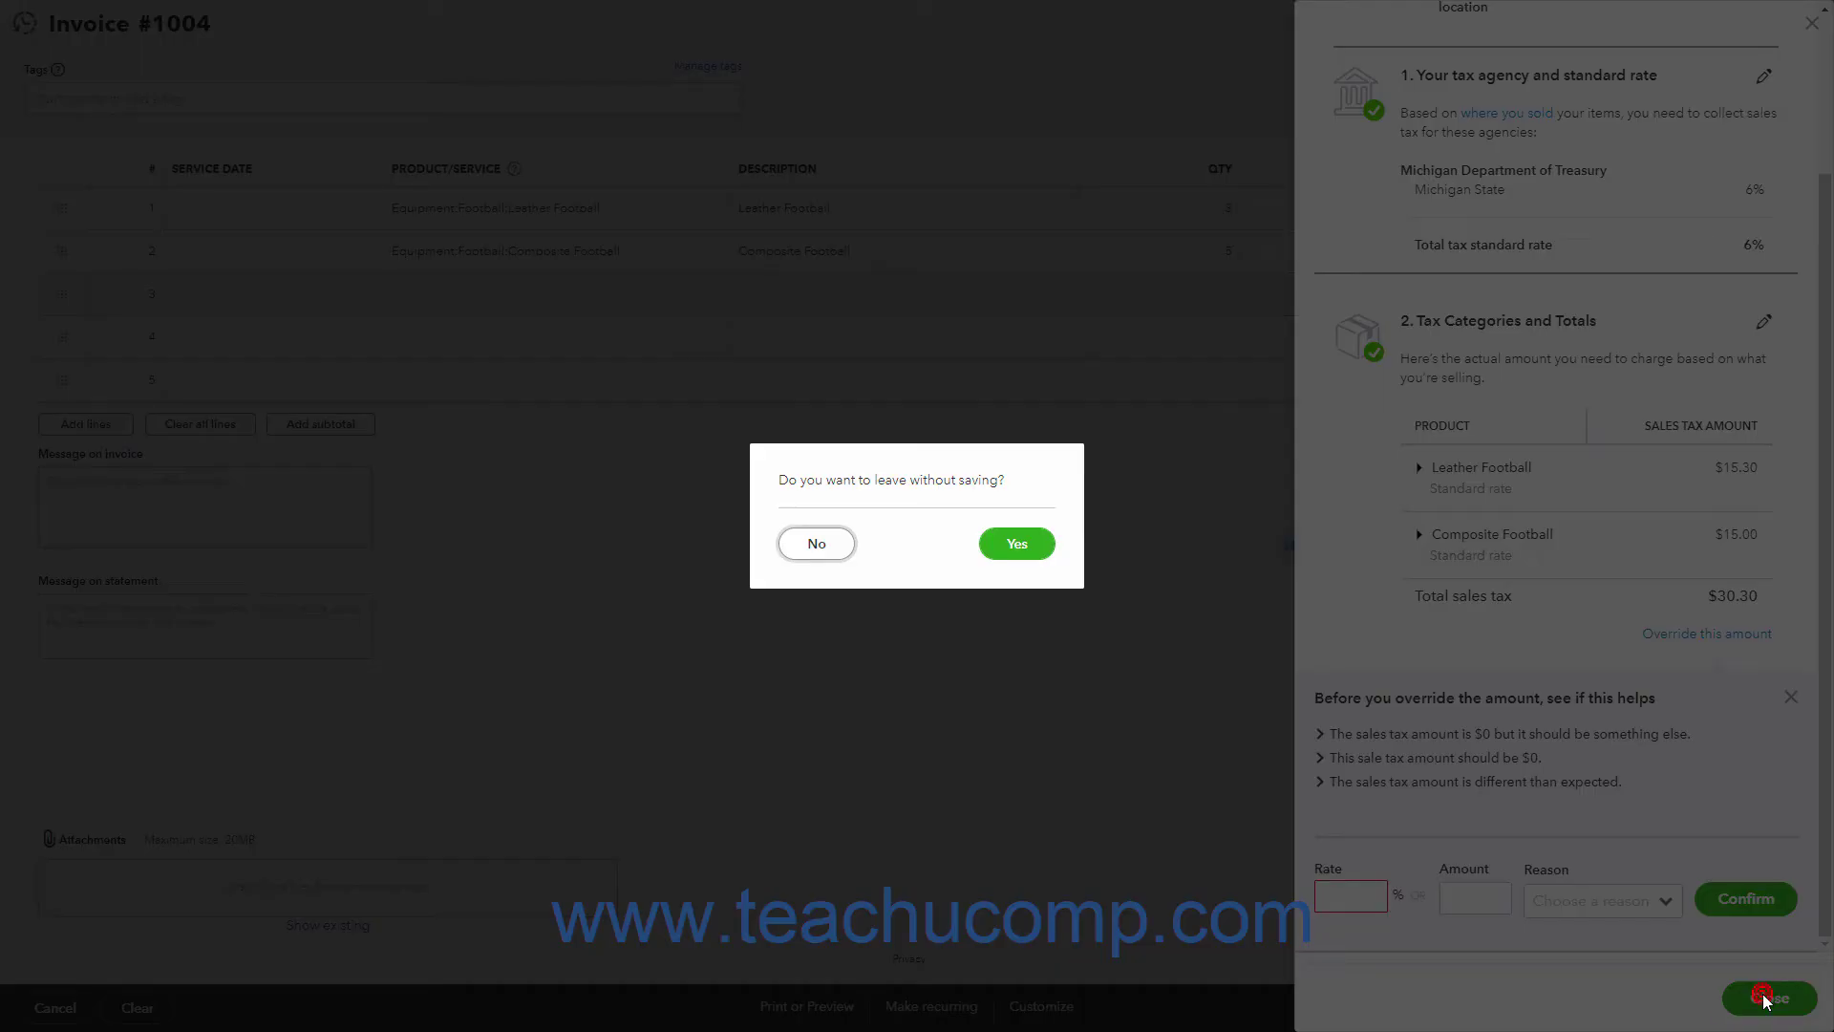
pyautogui.click(1009, 551)
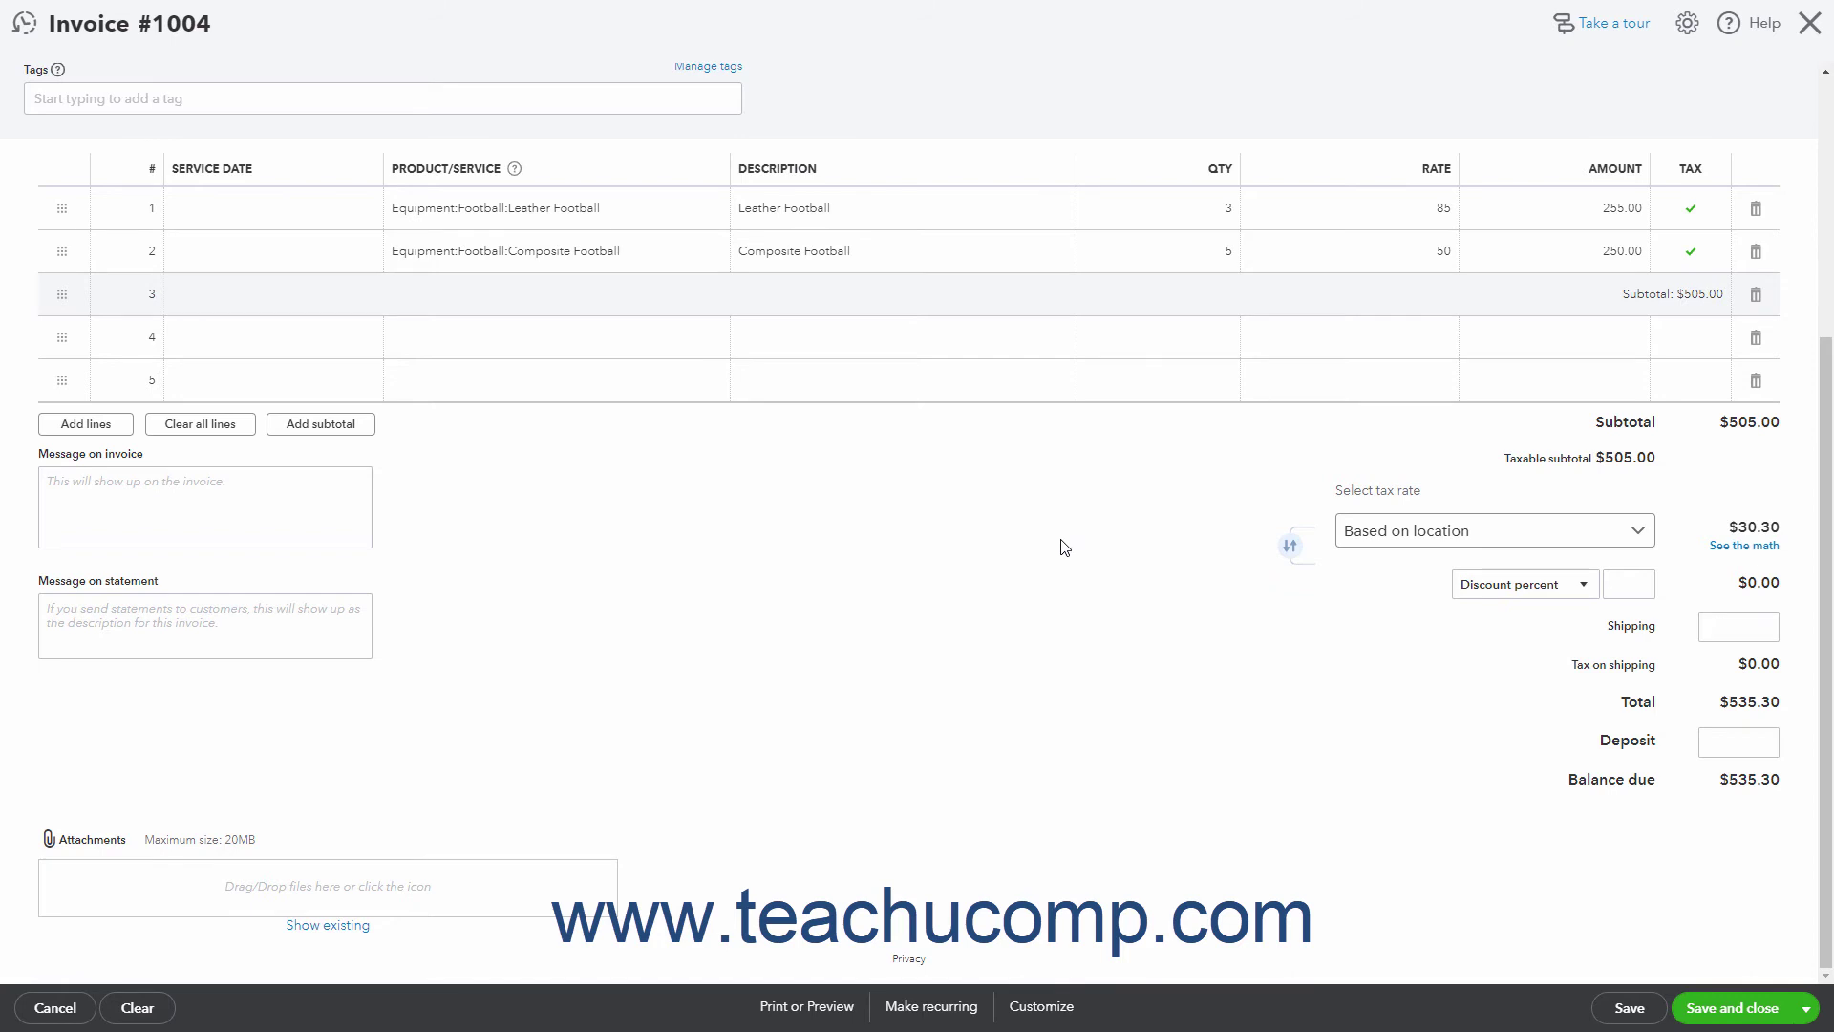
# Open the discount type dropdown to show the percent and fixed-value options.
pyautogui.click(1637, 533)
pyautogui.click(1638, 533)
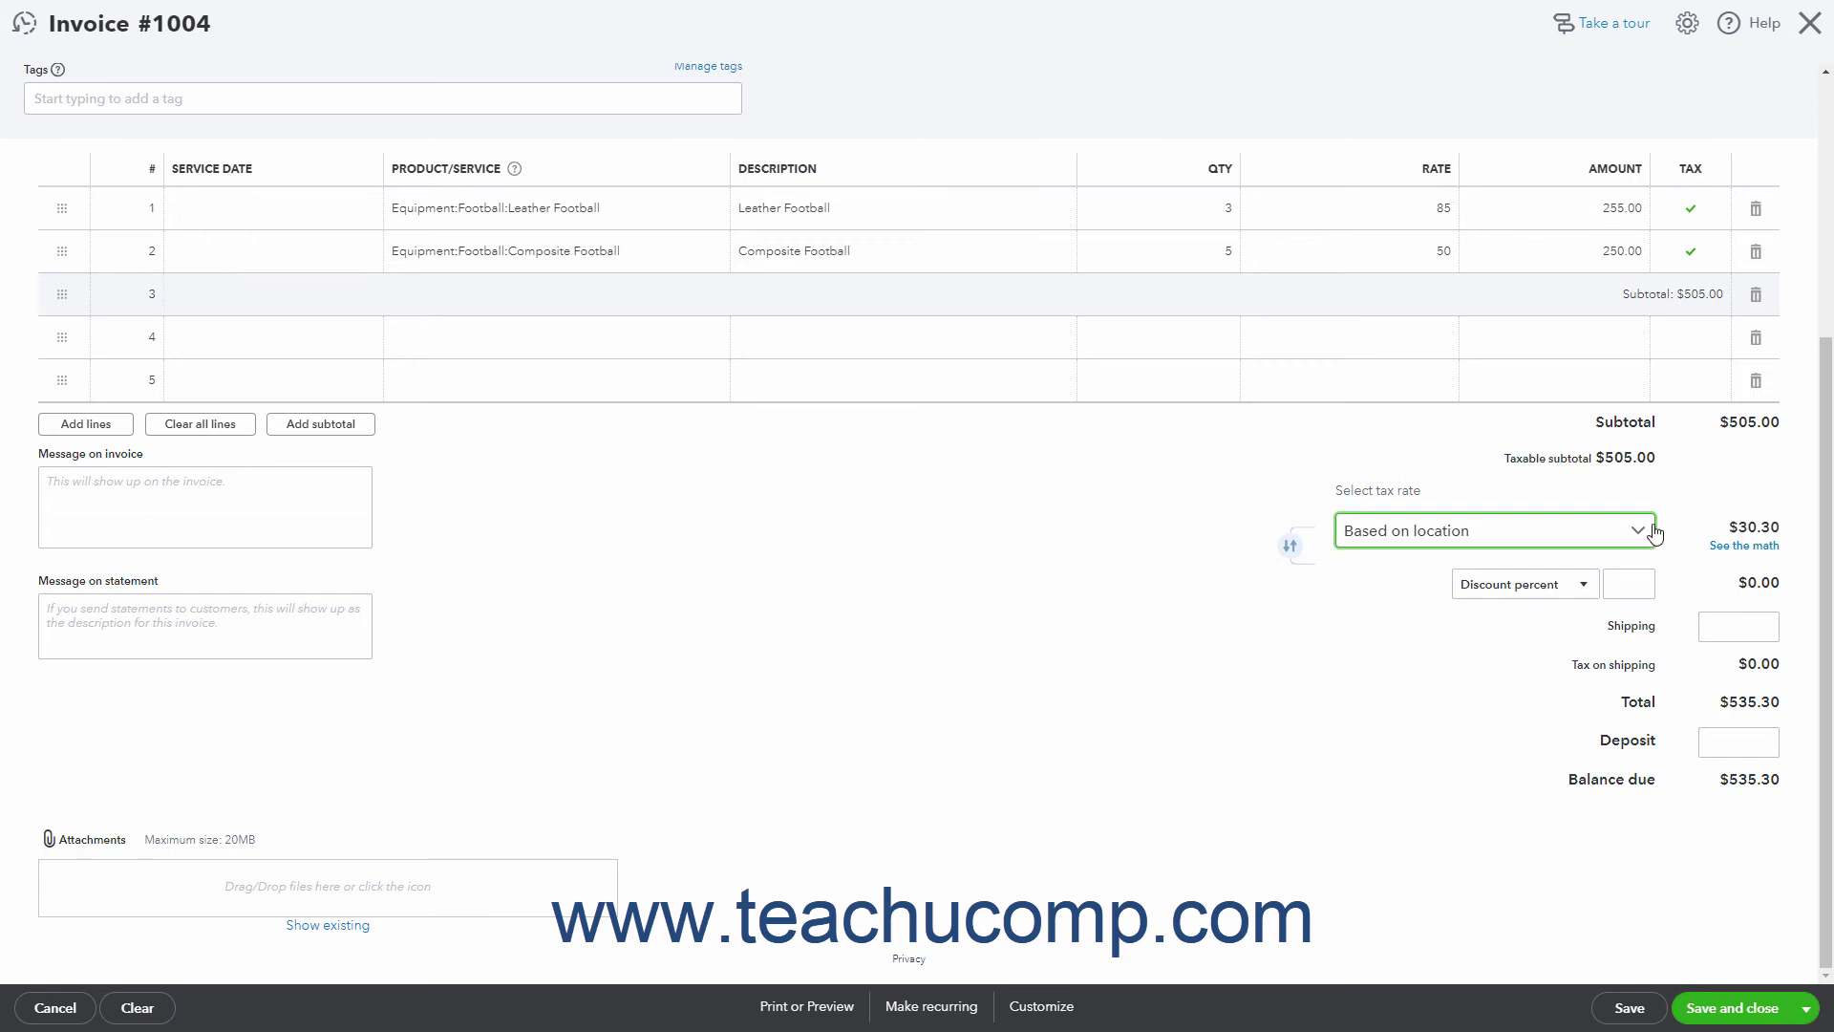
pyautogui.click(1583, 587)
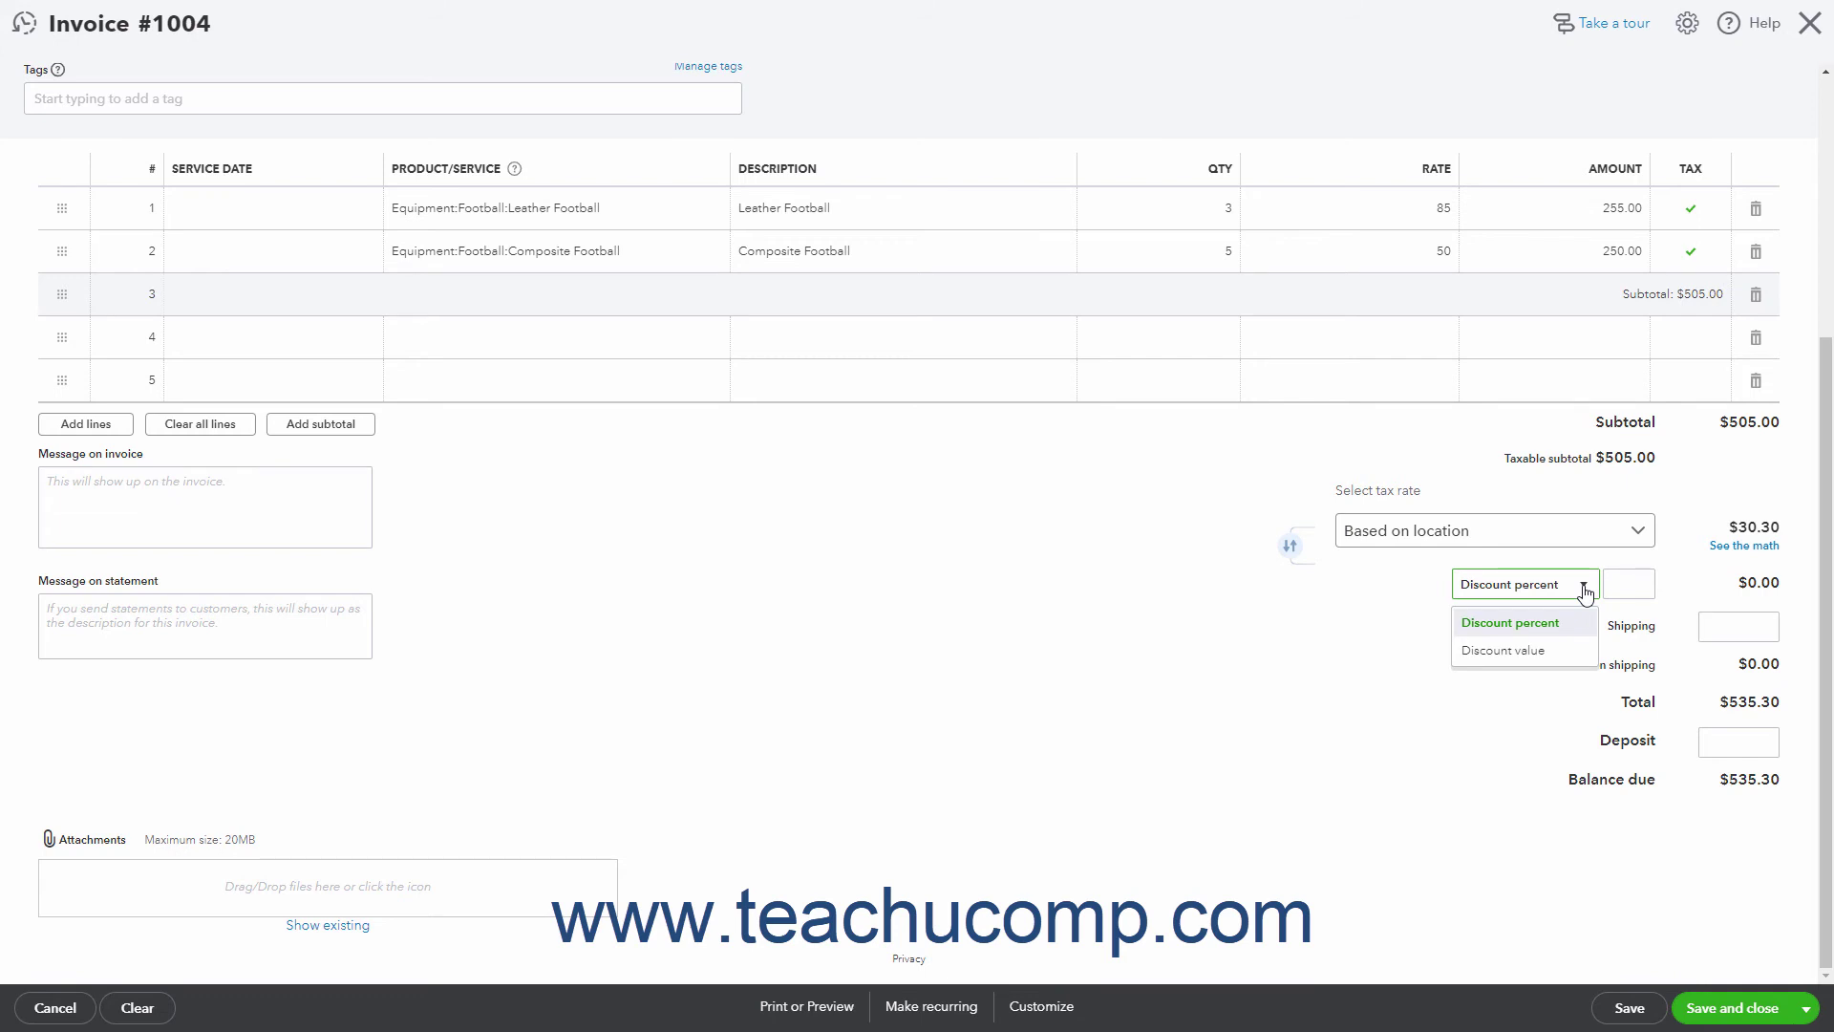
# Apply a fixed $10 discount before tax, cutting tax to $29.70 and balance due to $524.70.
pyautogui.click(1561, 648)
pyautogui.click(1636, 584)
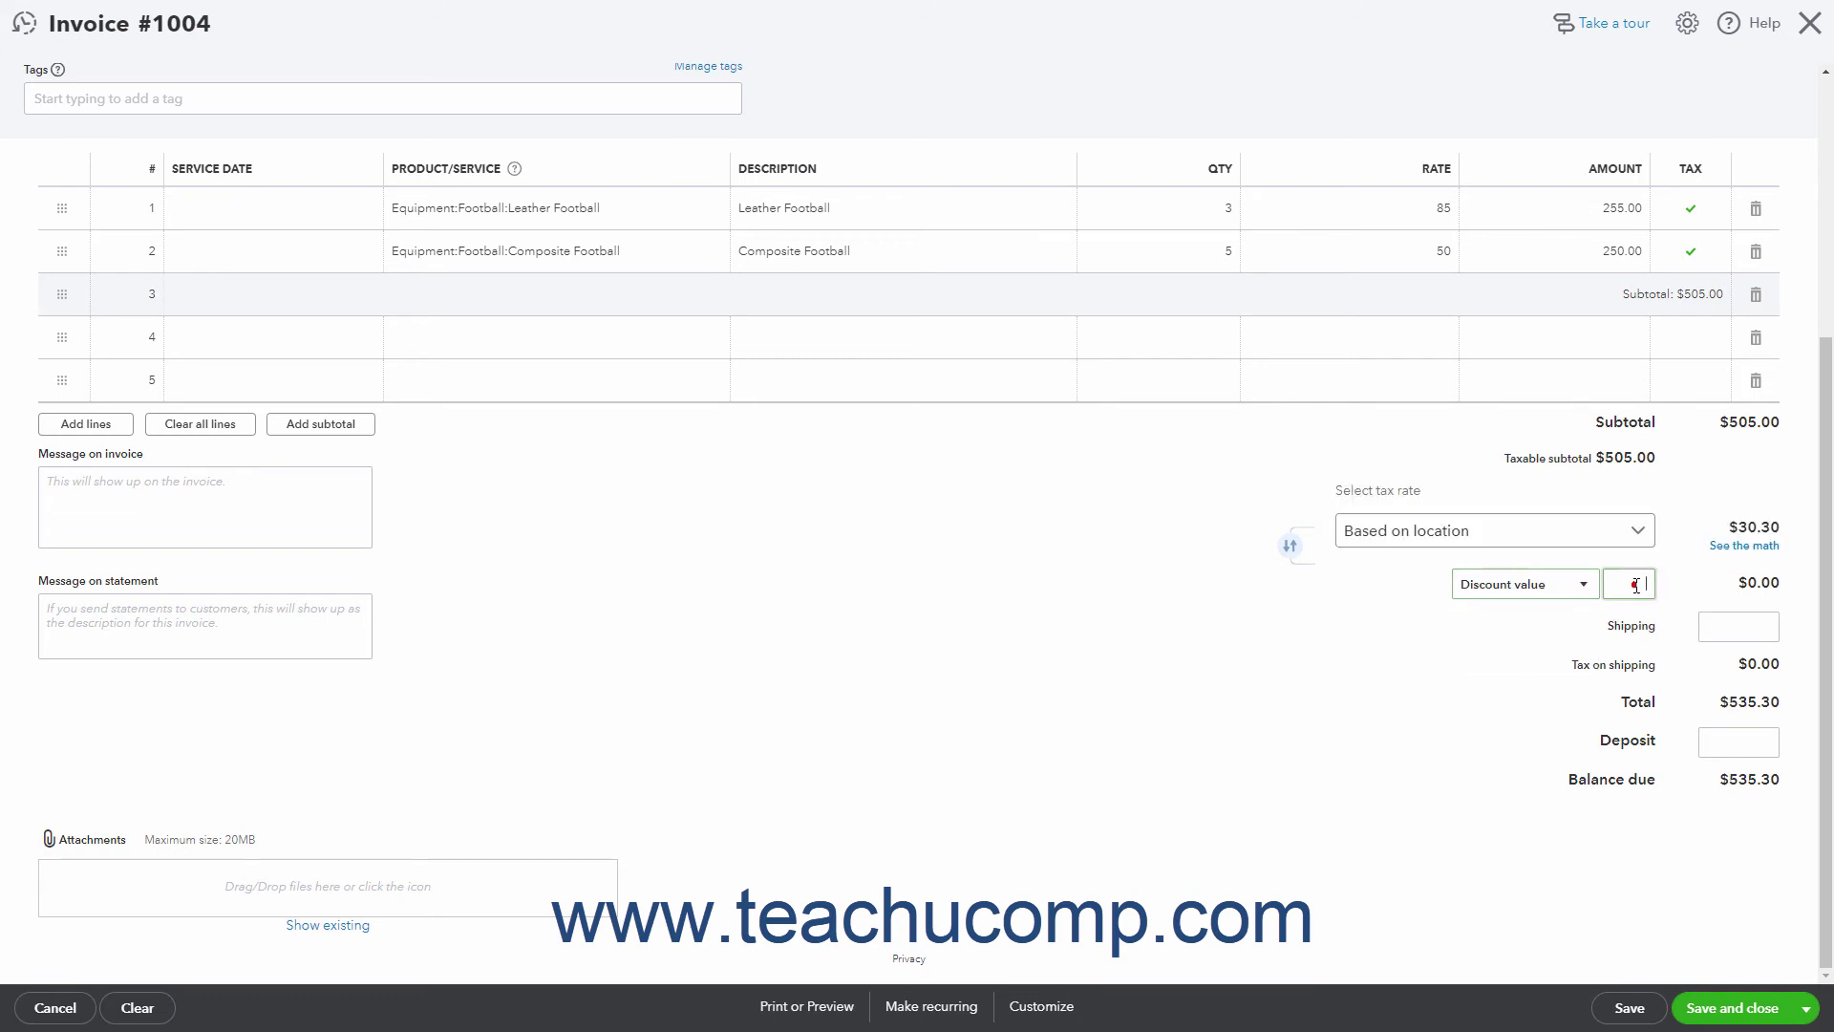
pyautogui.write('10')
pyautogui.click(1290, 550)
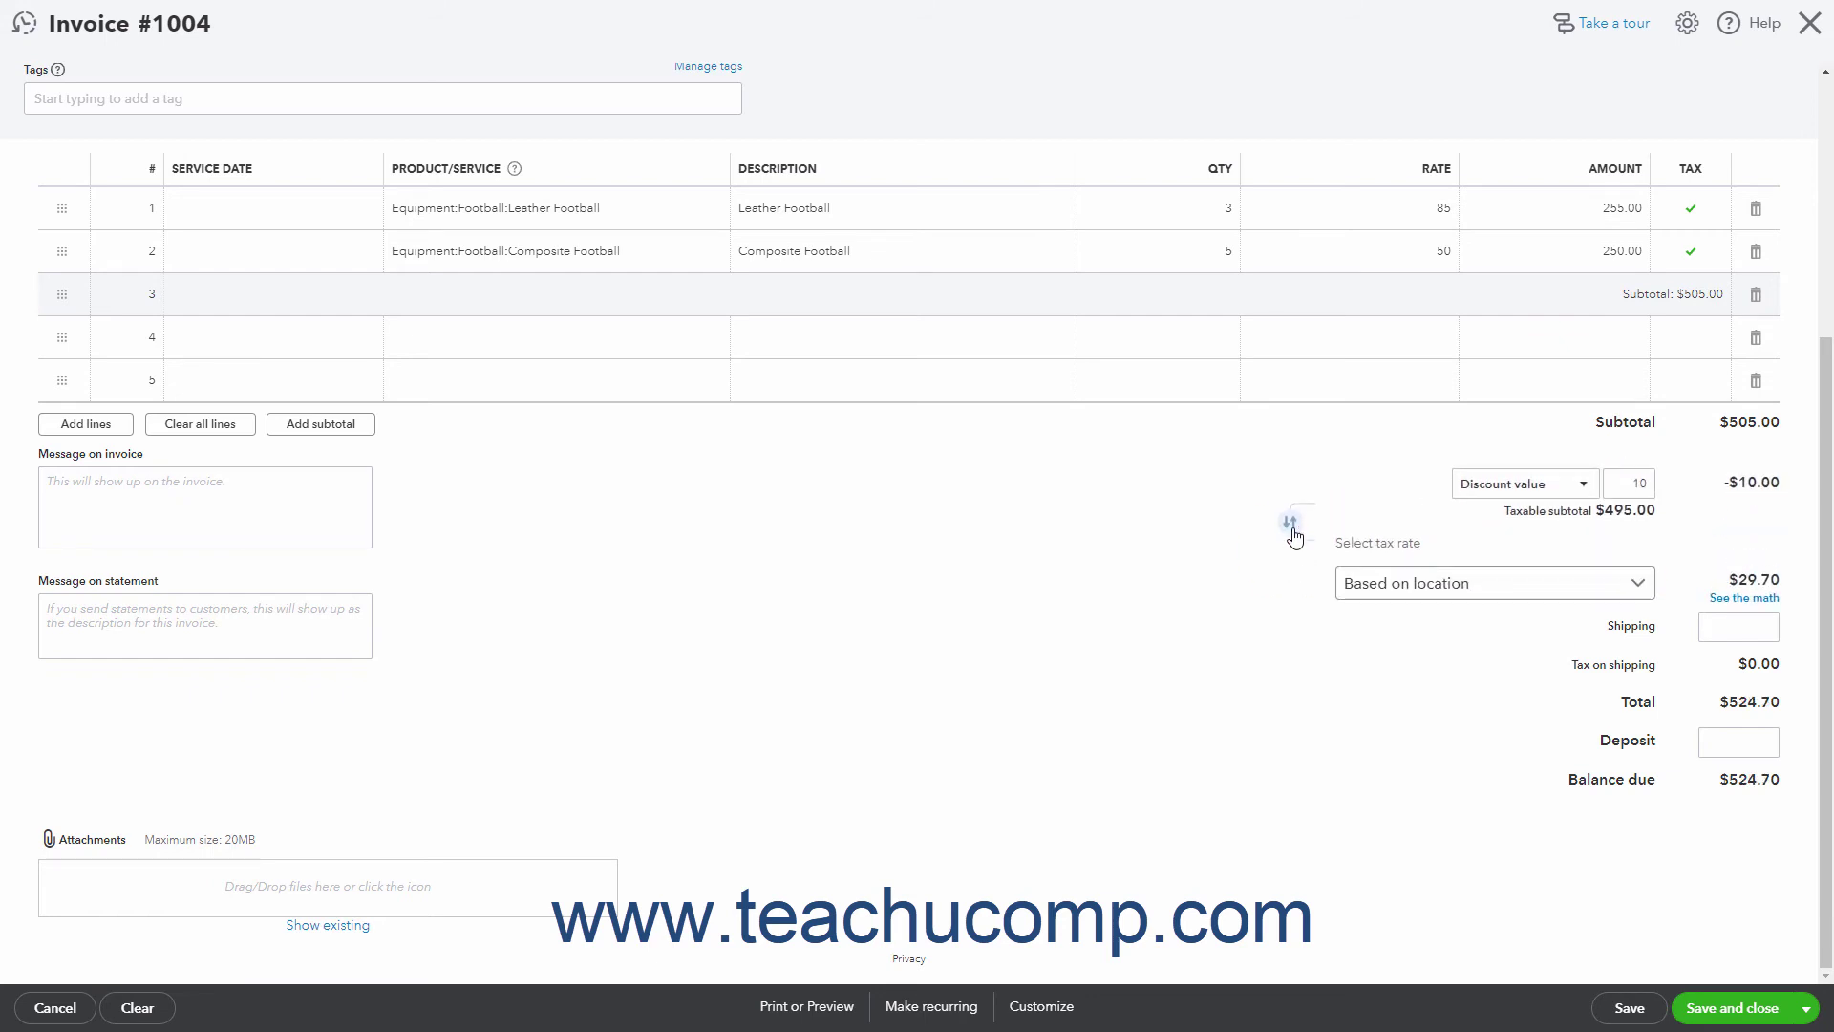
pyautogui.click(1294, 528)
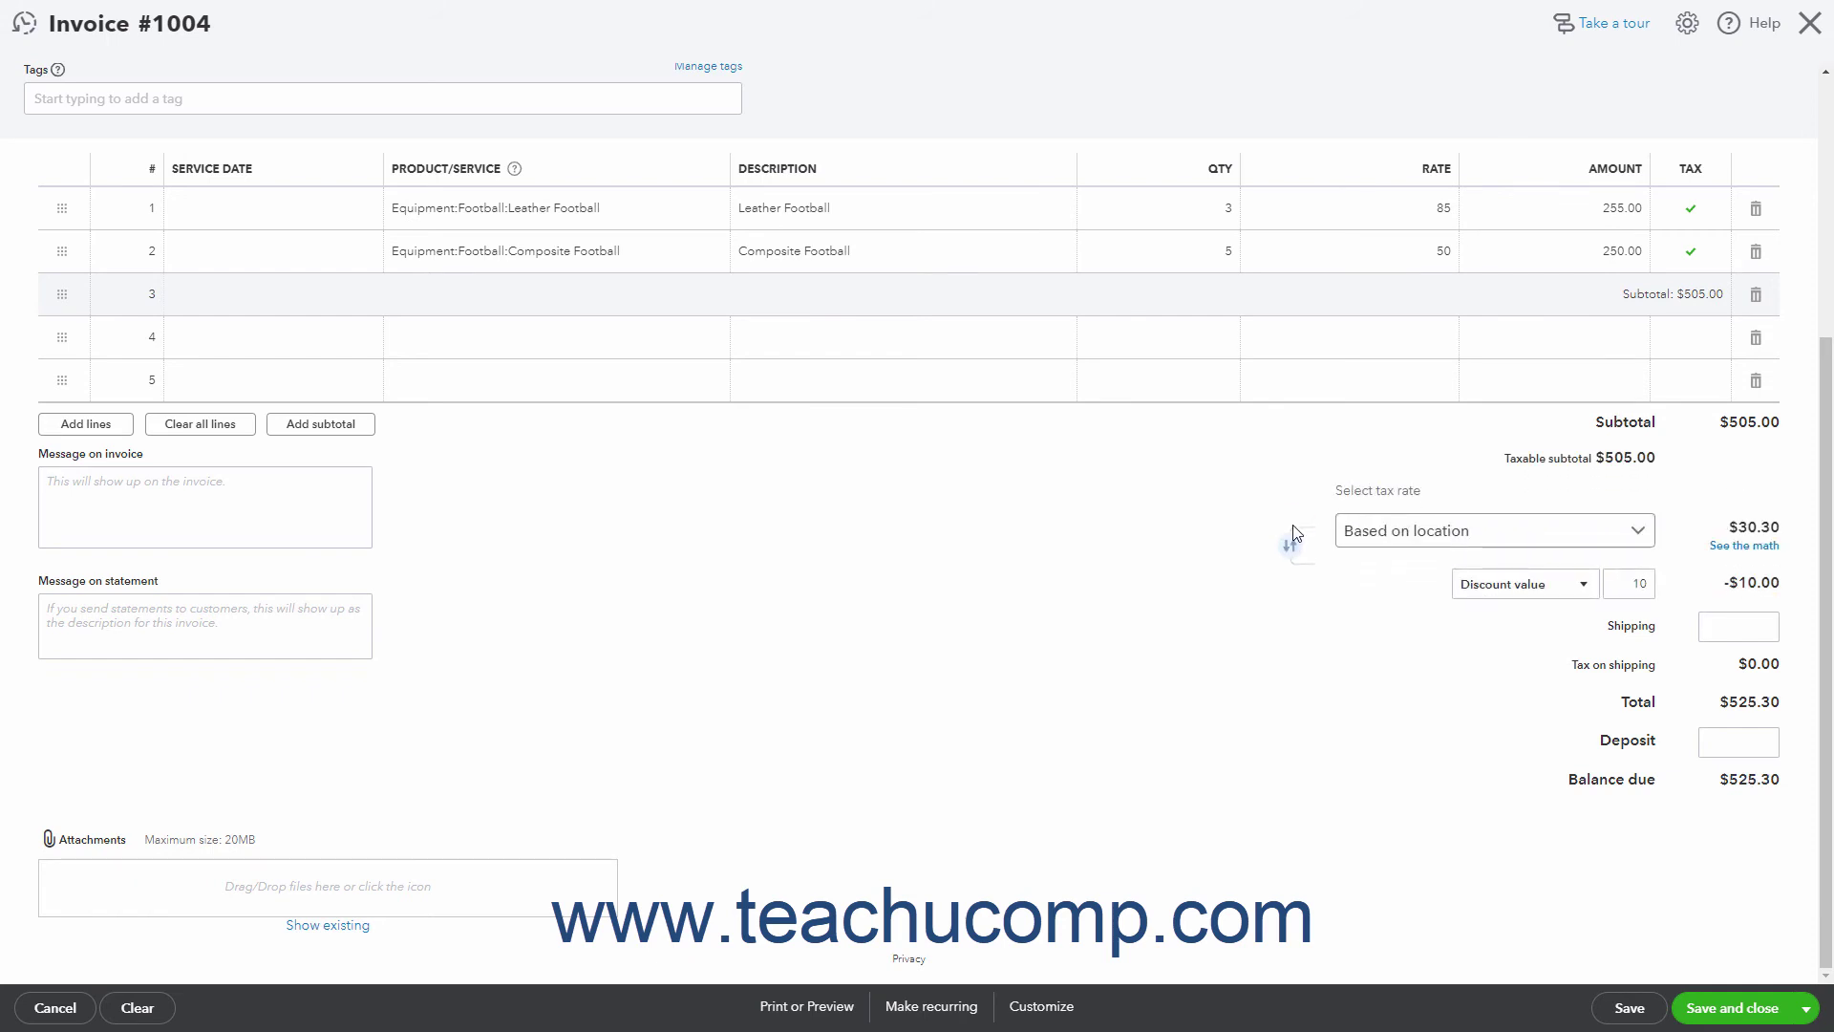
pyautogui.click(1293, 529)
pyautogui.click(1293, 545)
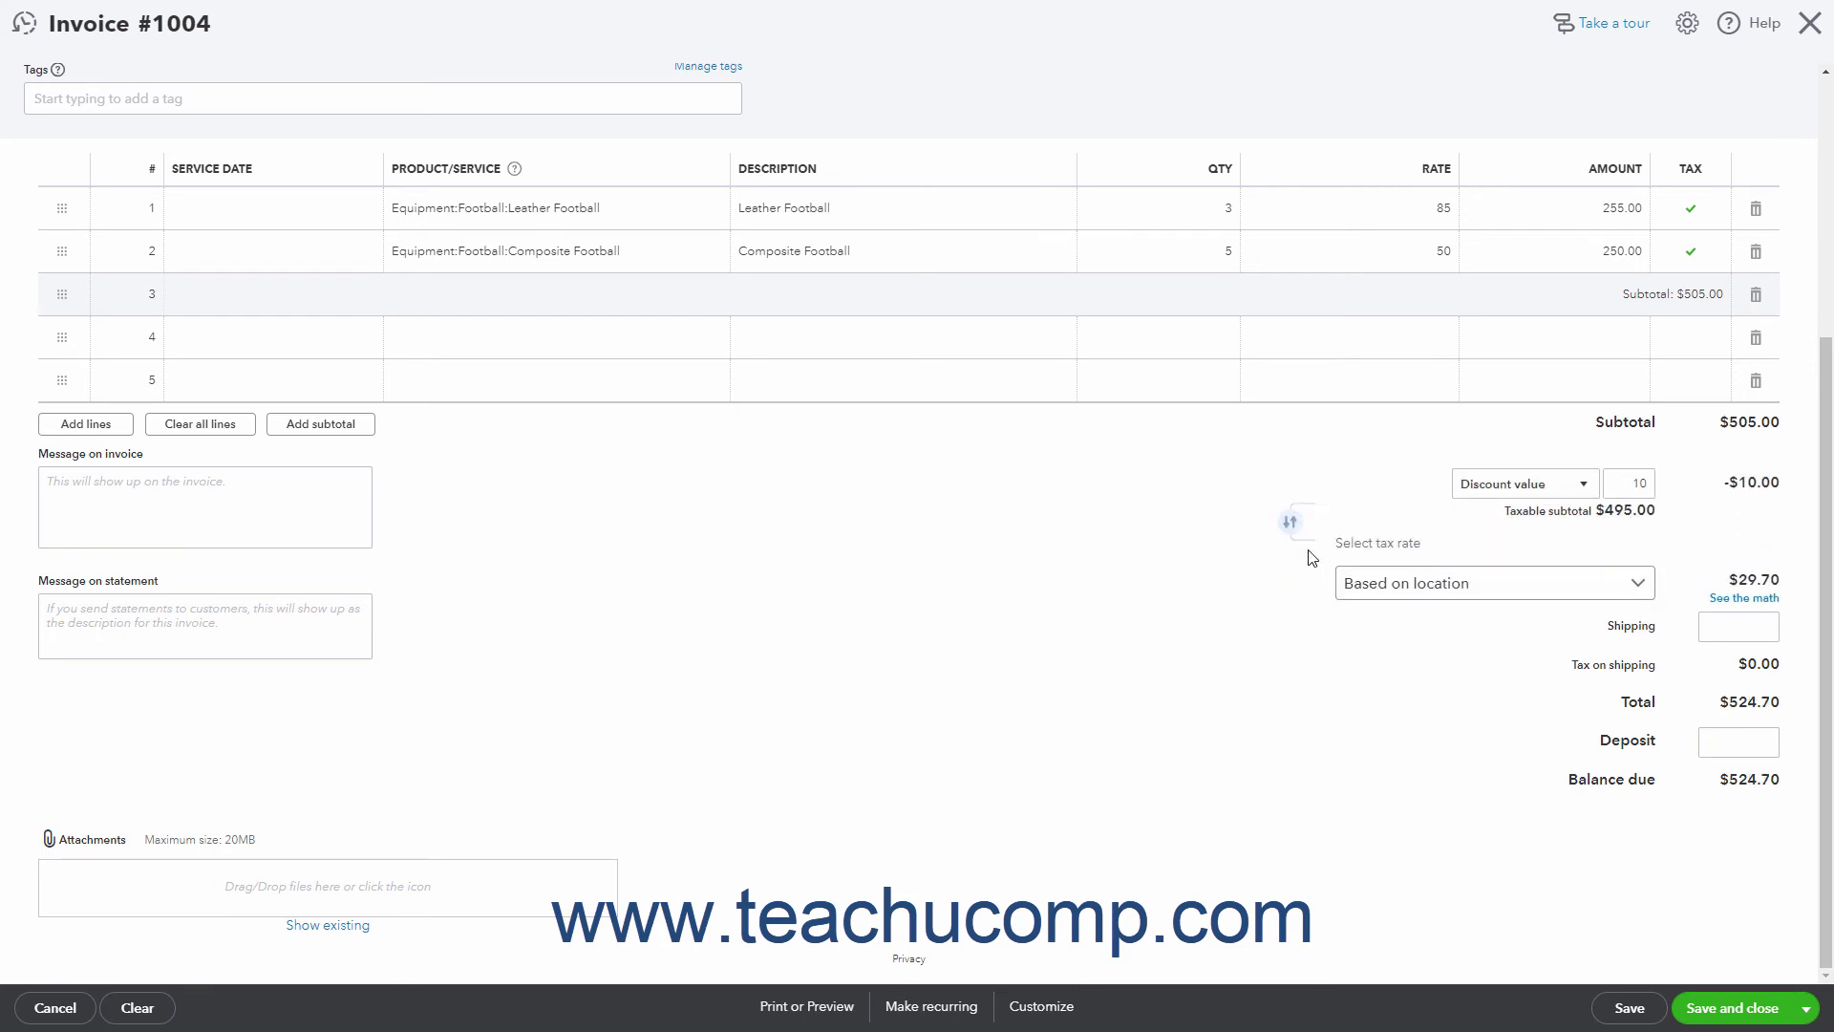
pyautogui.click(1762, 632)
# Leave the Deposit field empty and bring up the Print or Preview options.
pyautogui.click(1720, 747)
pyautogui.click(1669, 794)
pyautogui.click(831, 1009)
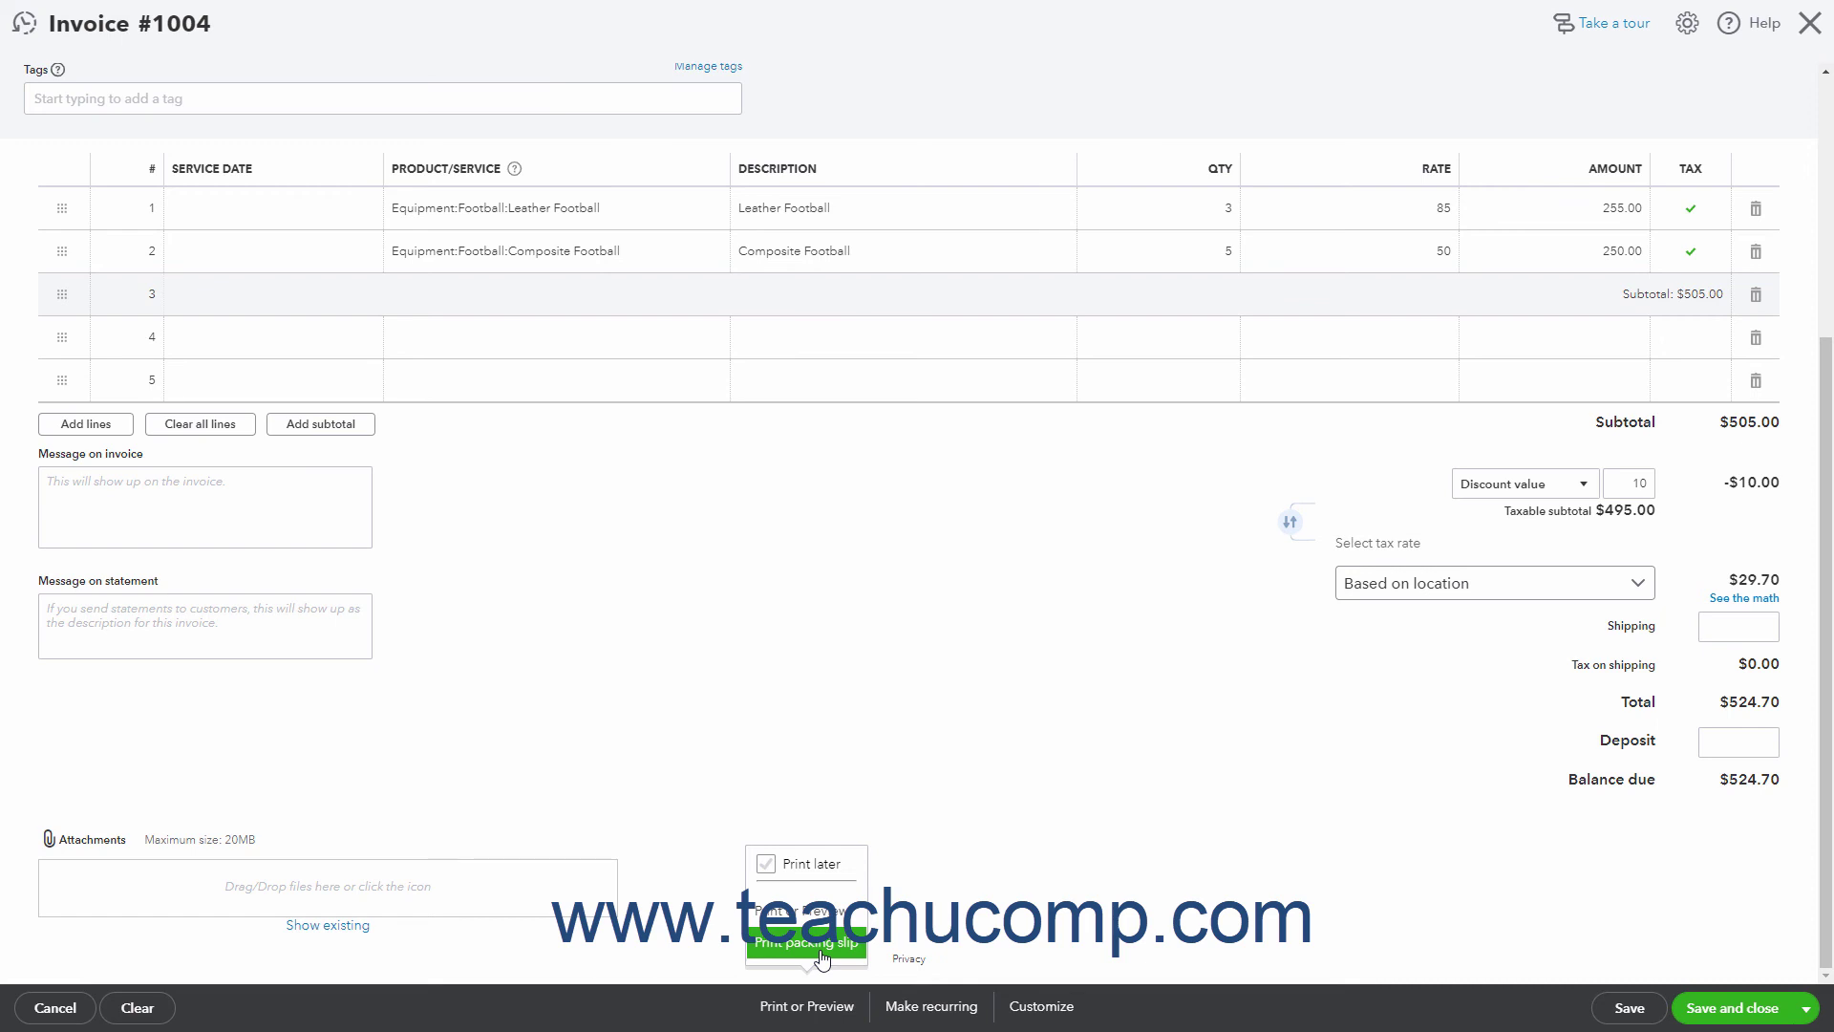
pyautogui.click(898, 1011)
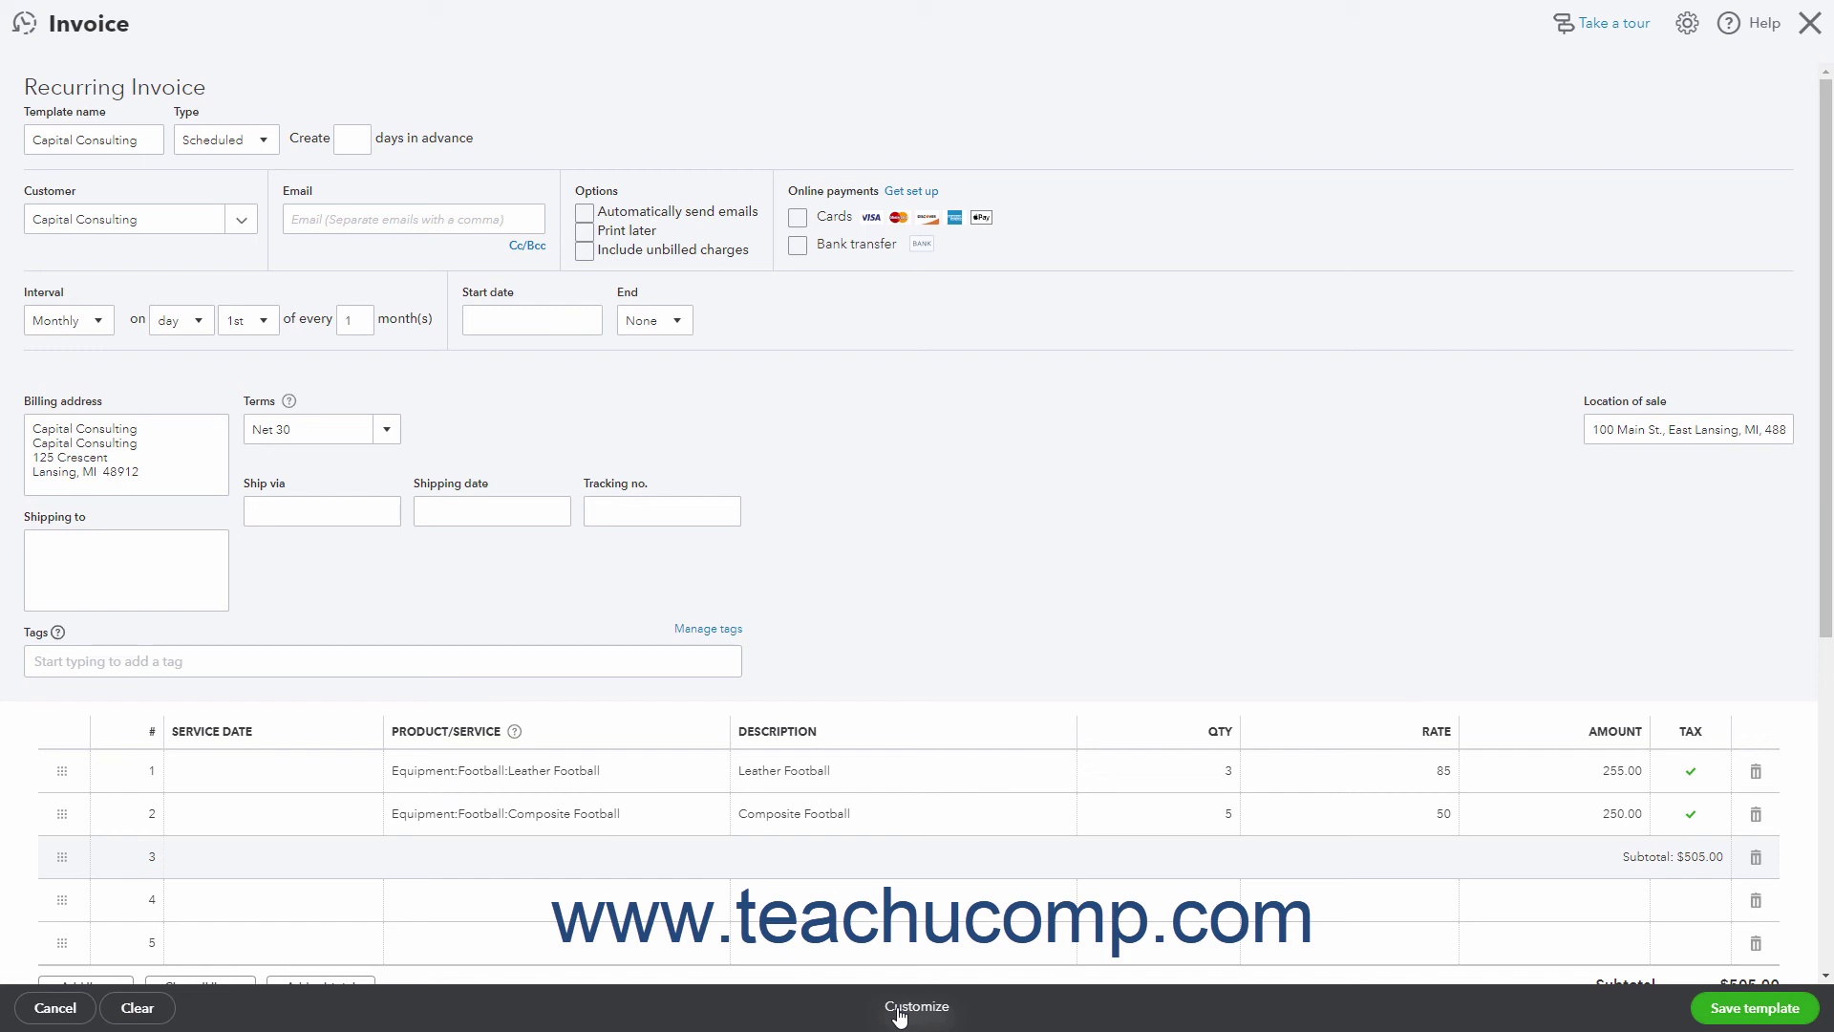
pyautogui.click(43, 1013)
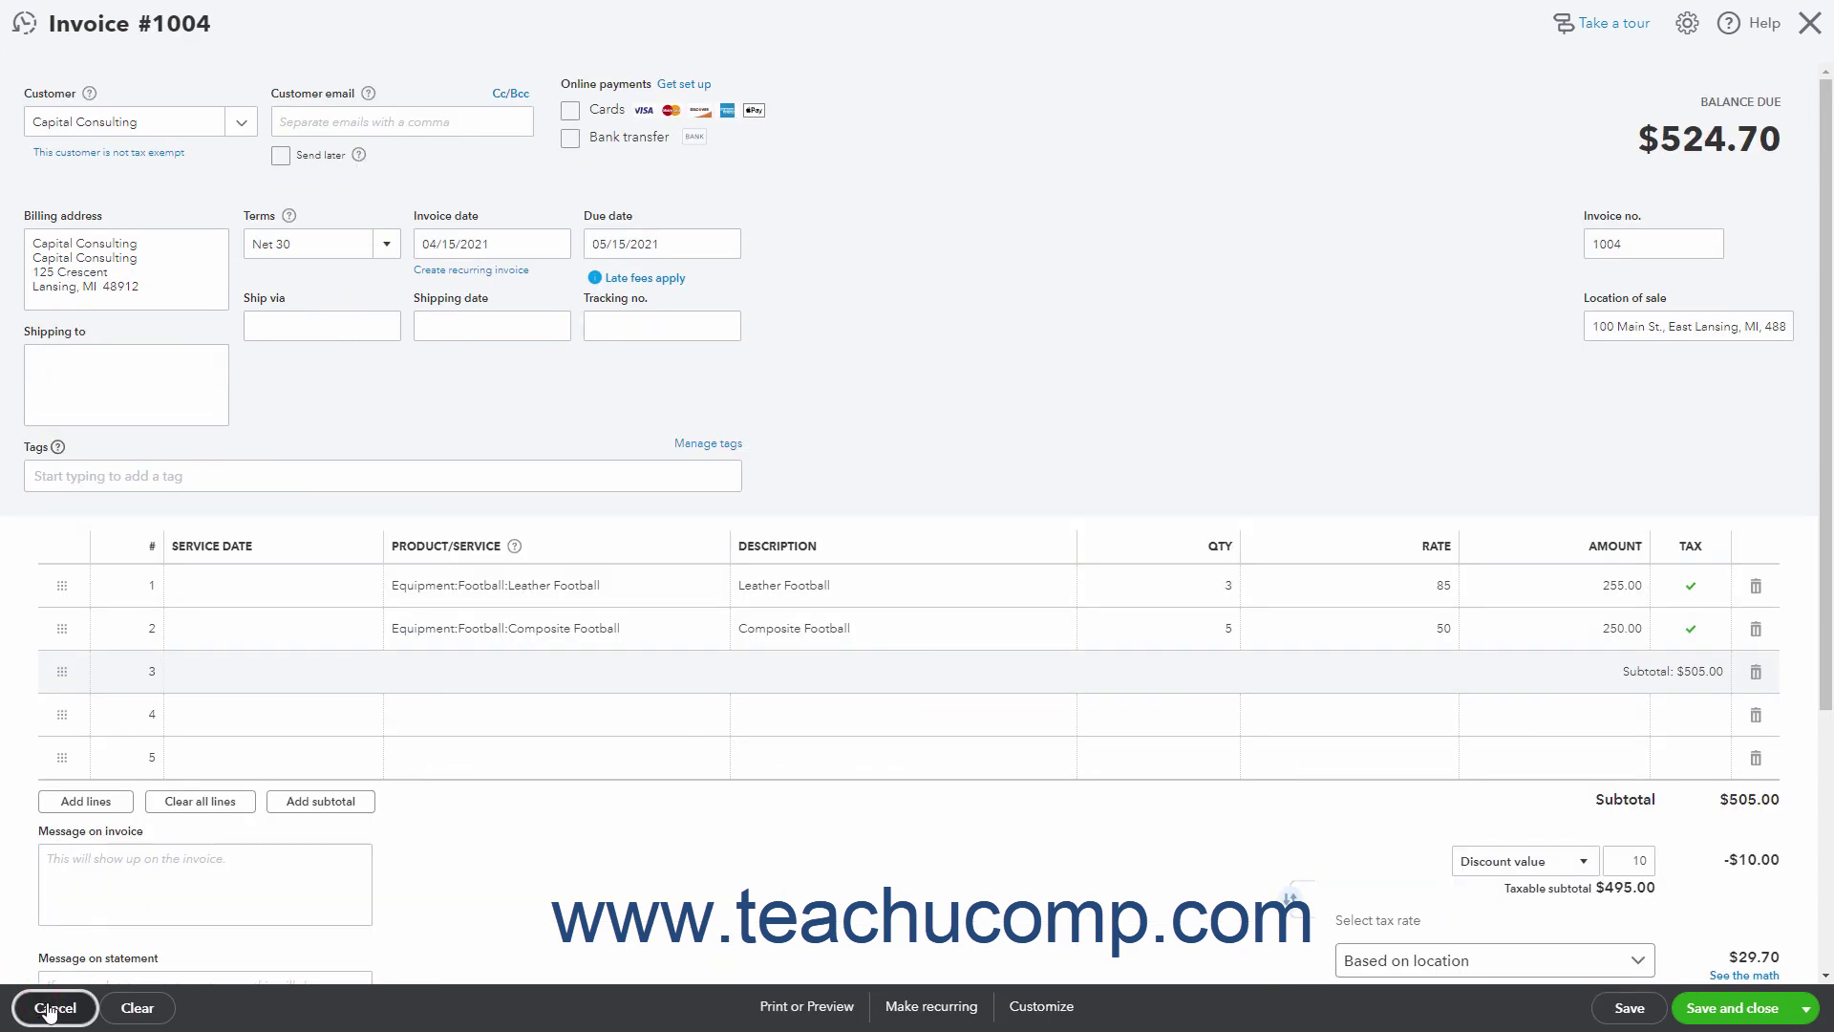
# Show the Customize menu's Standard, New style and edit-current template options.
pyautogui.click(1034, 1009)
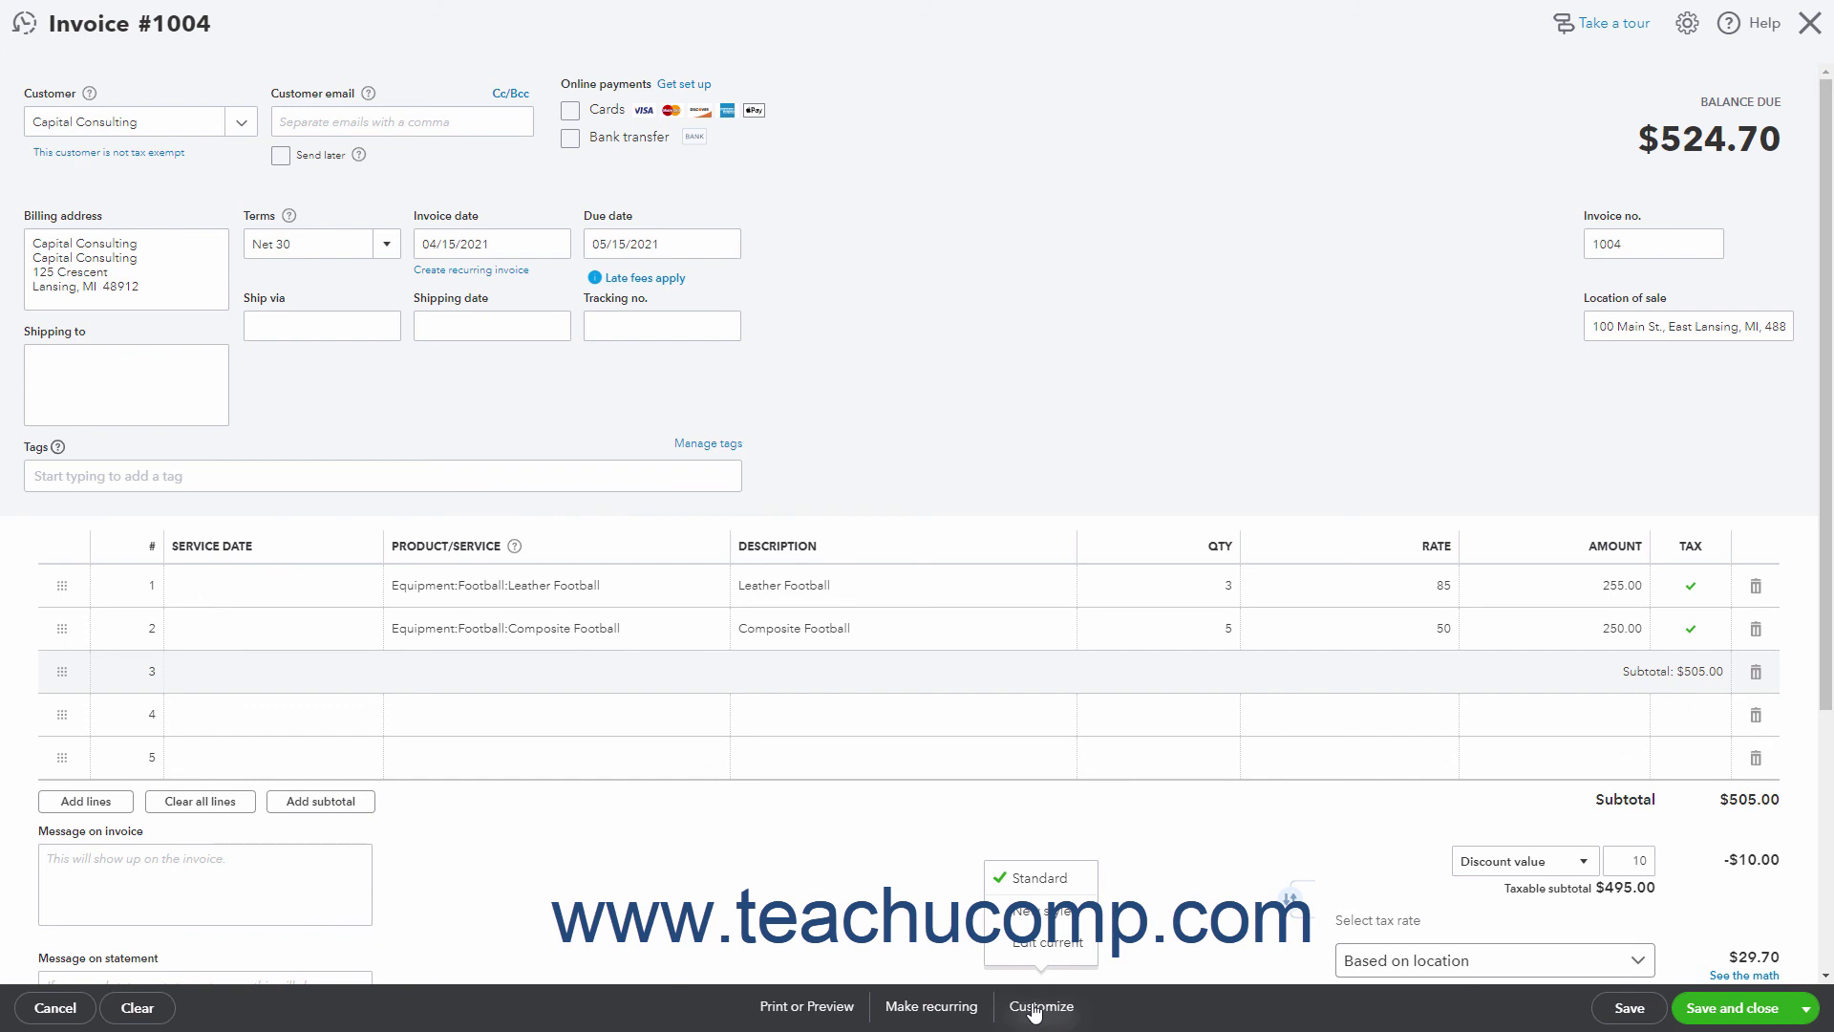
pyautogui.click(1033, 1009)
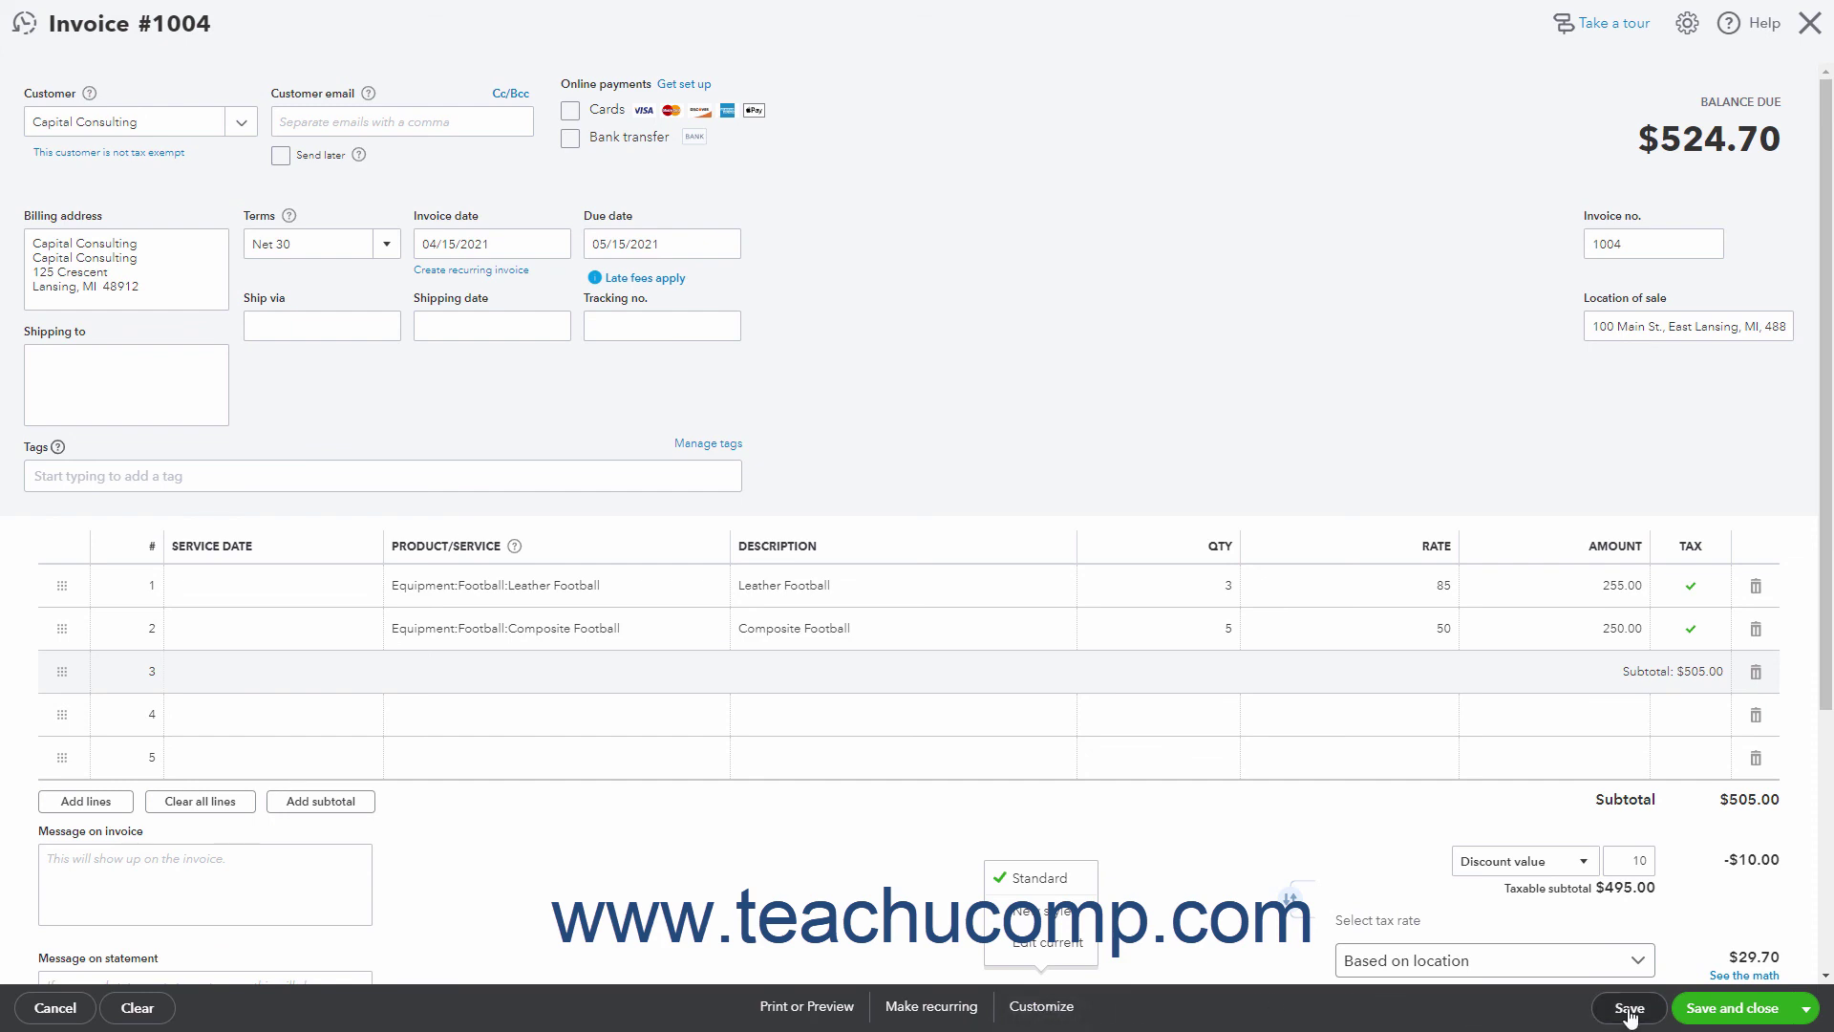
pyautogui.click(1804, 1011)
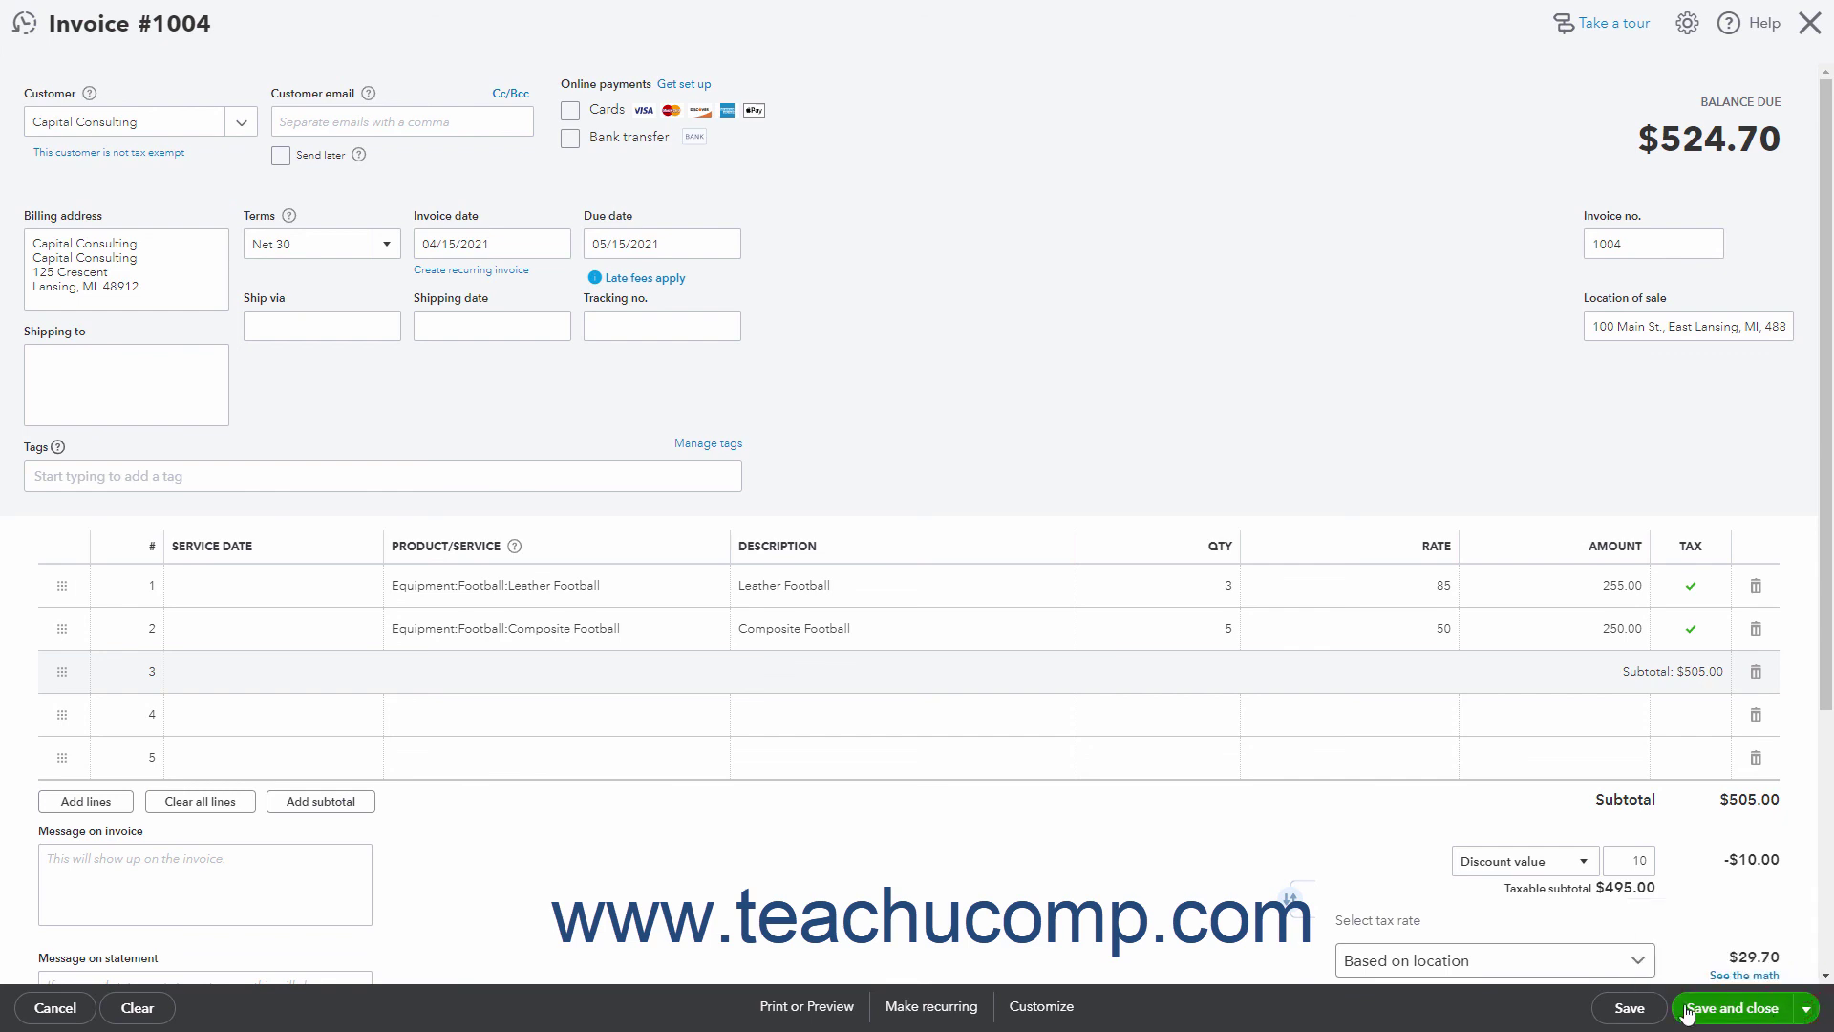
# Save invoice #1004 showing $524.70 balance due, then reveal the More actions menu.
pyautogui.click(1622, 1011)
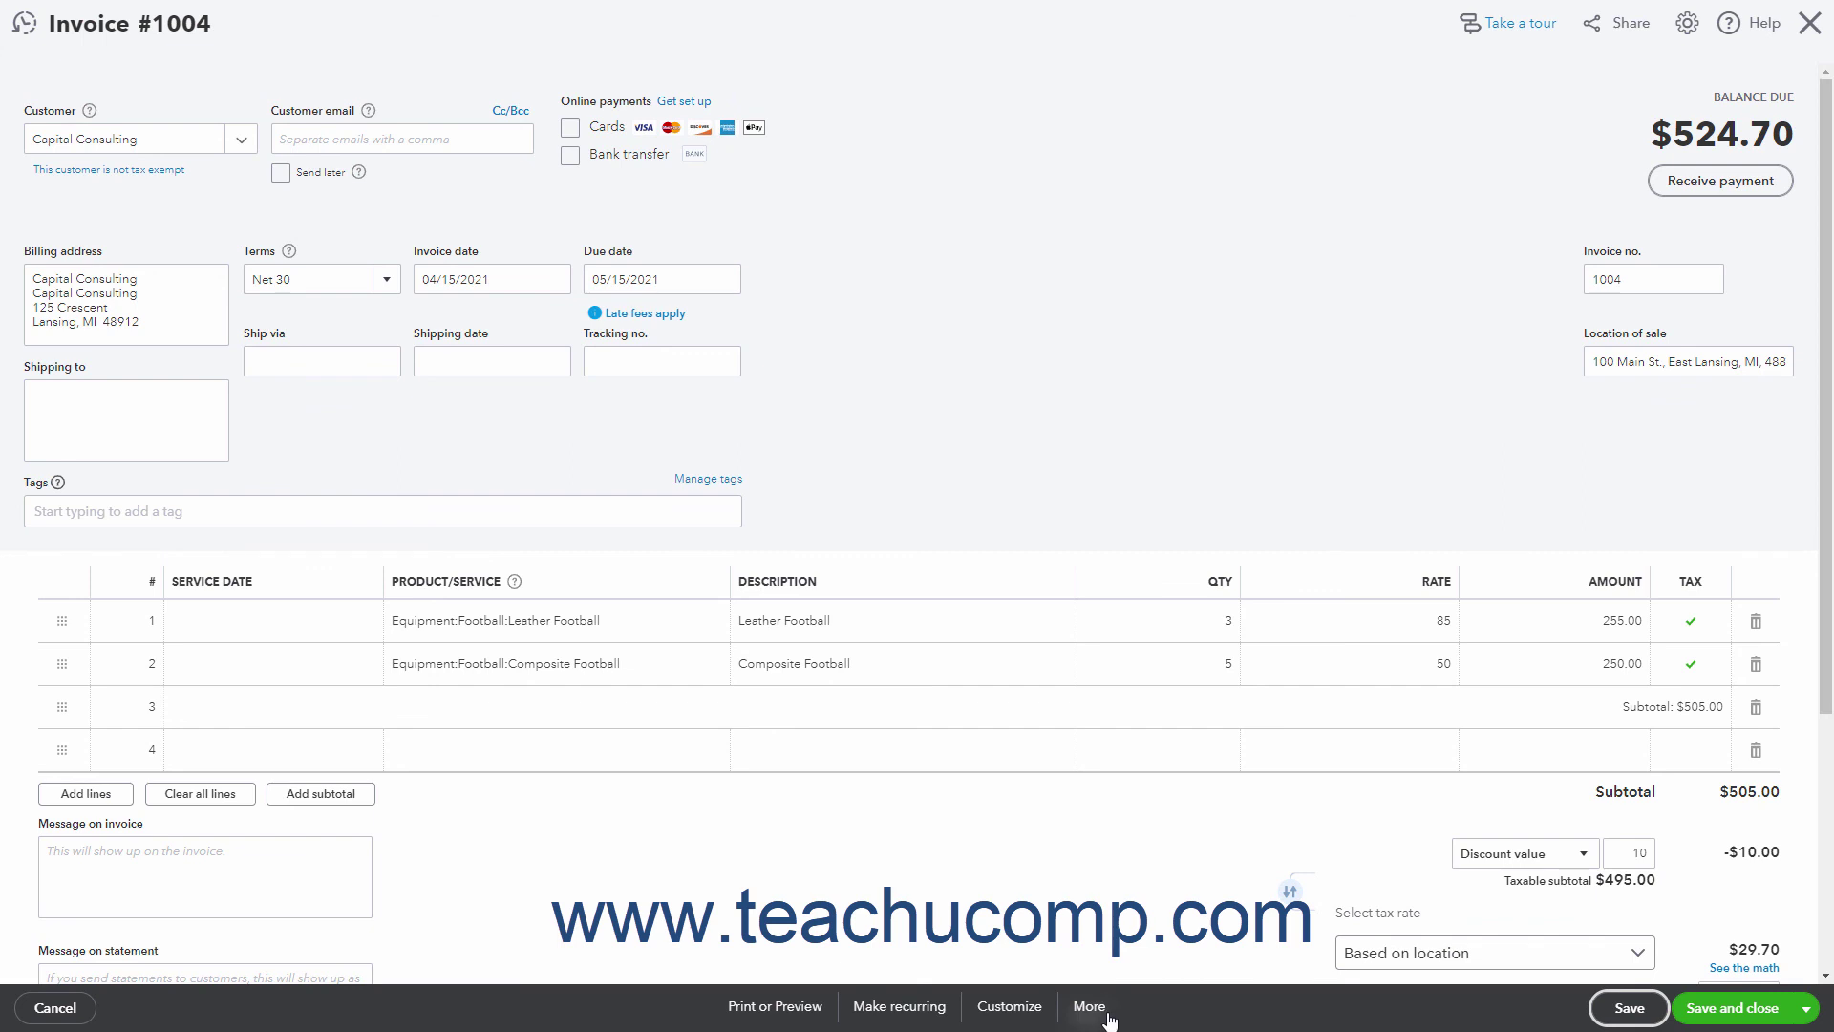
pyautogui.click(1090, 1009)
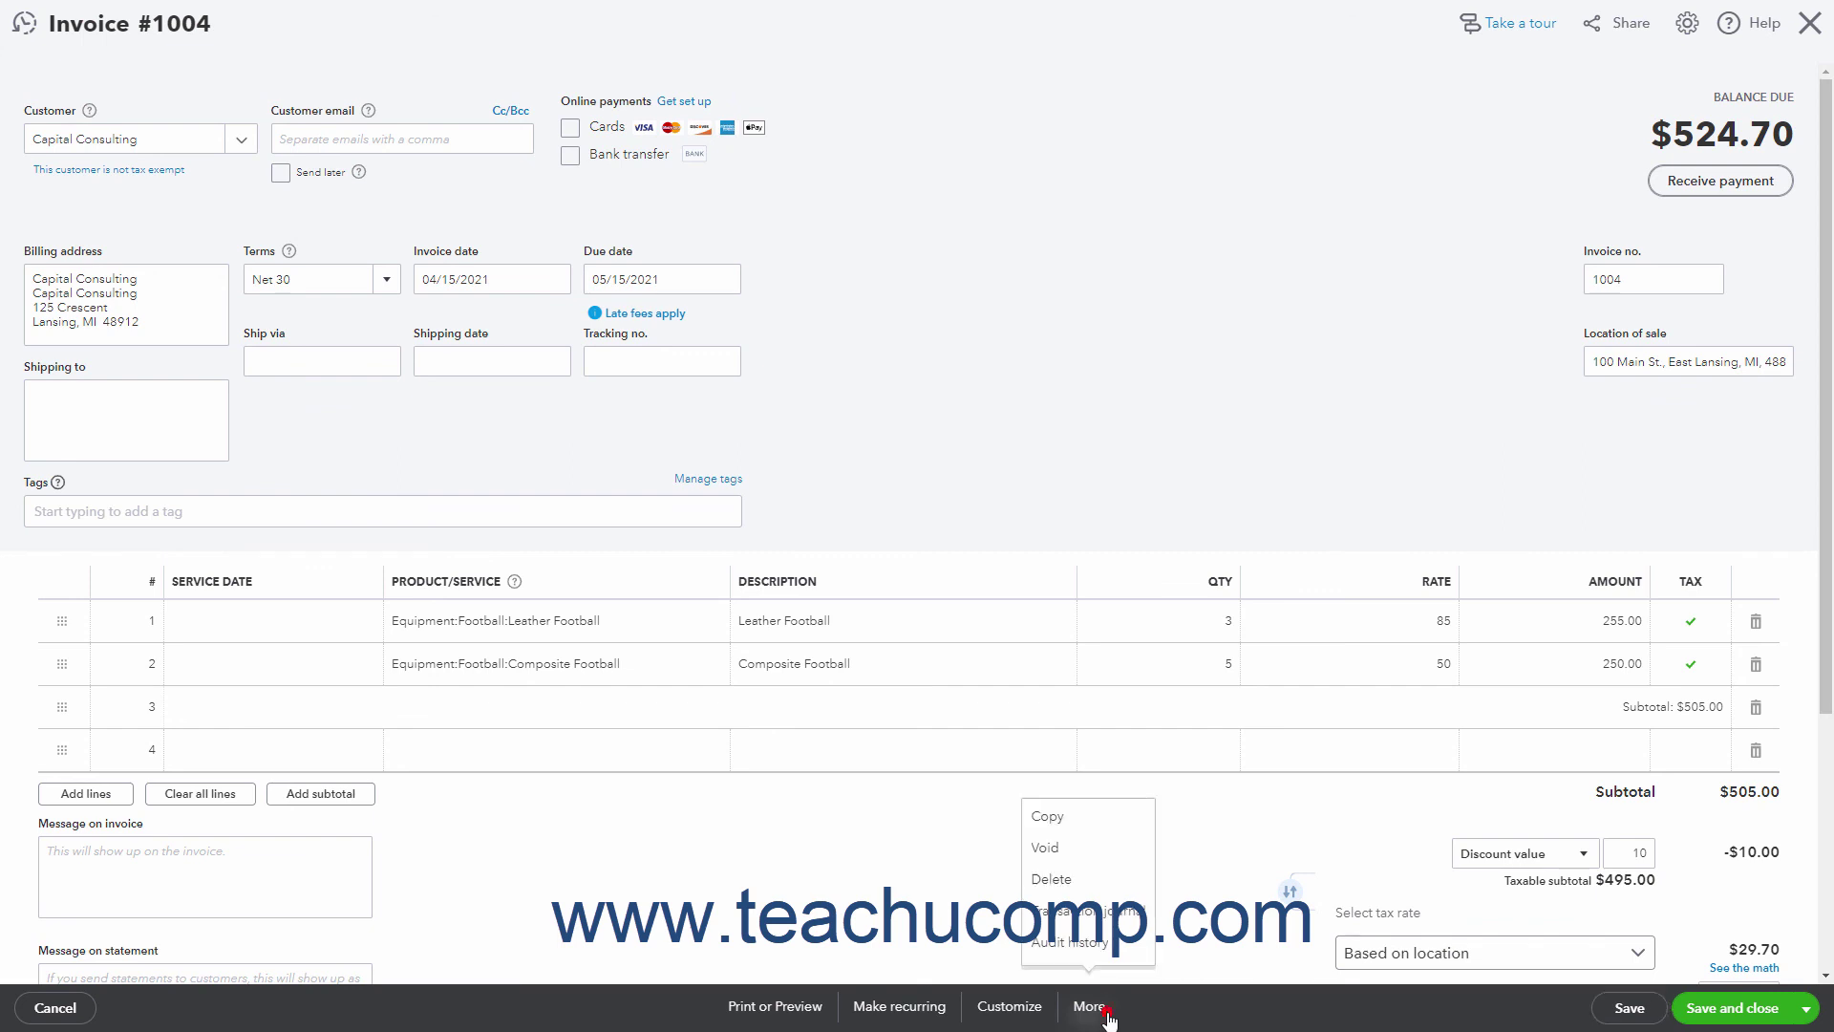